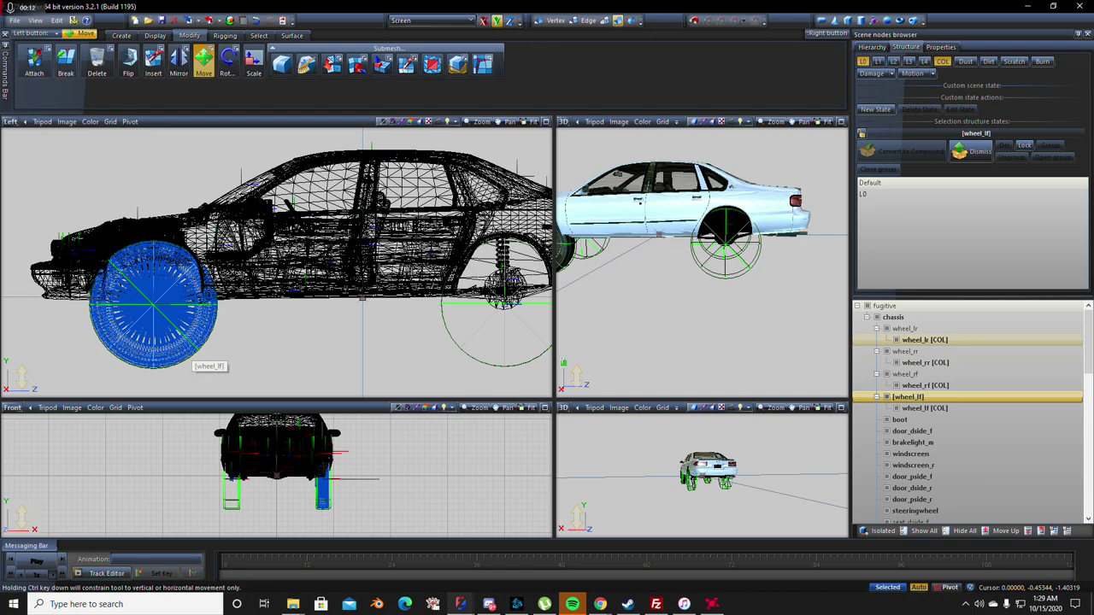
# - Hide the bodyshell and reset the local axes of wheel_lf to its parent with the Offset option
pyautogui.press('Escape')
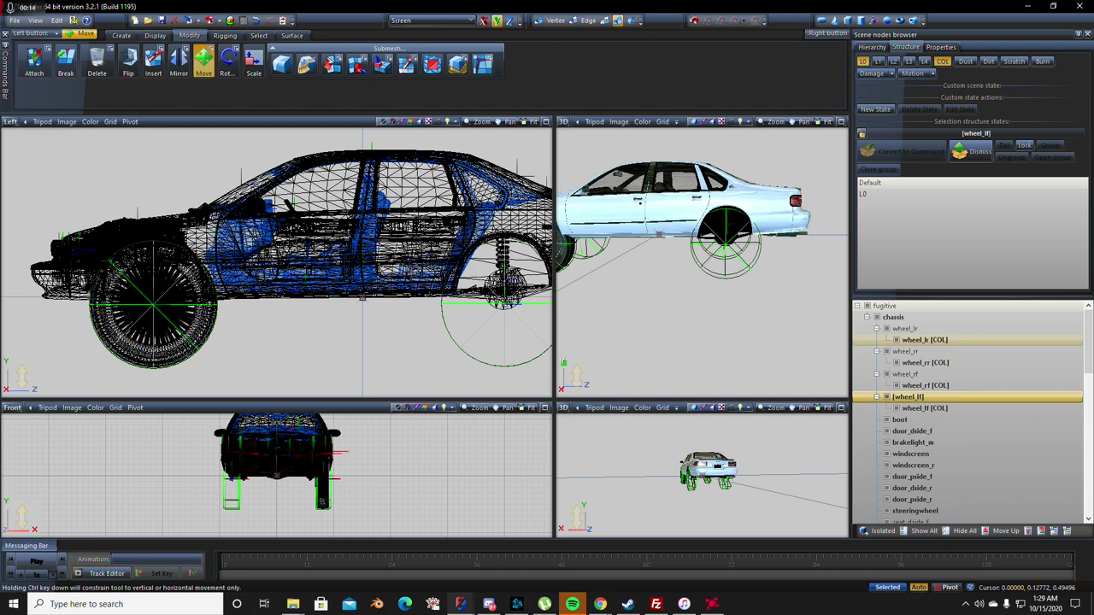
pyautogui.press('Insert')
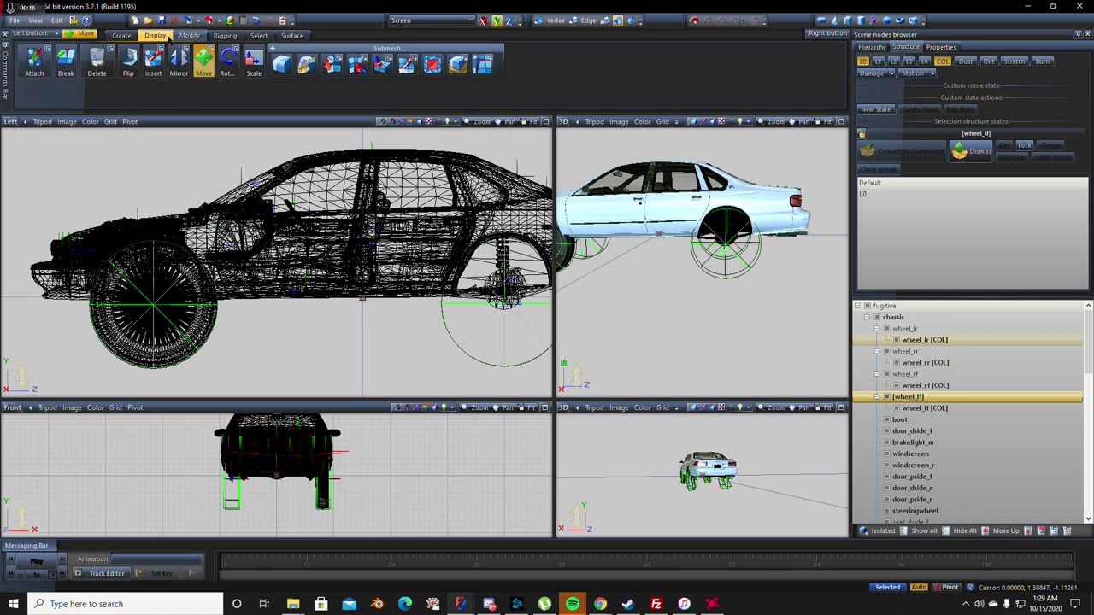
pyautogui.click(164, 37)
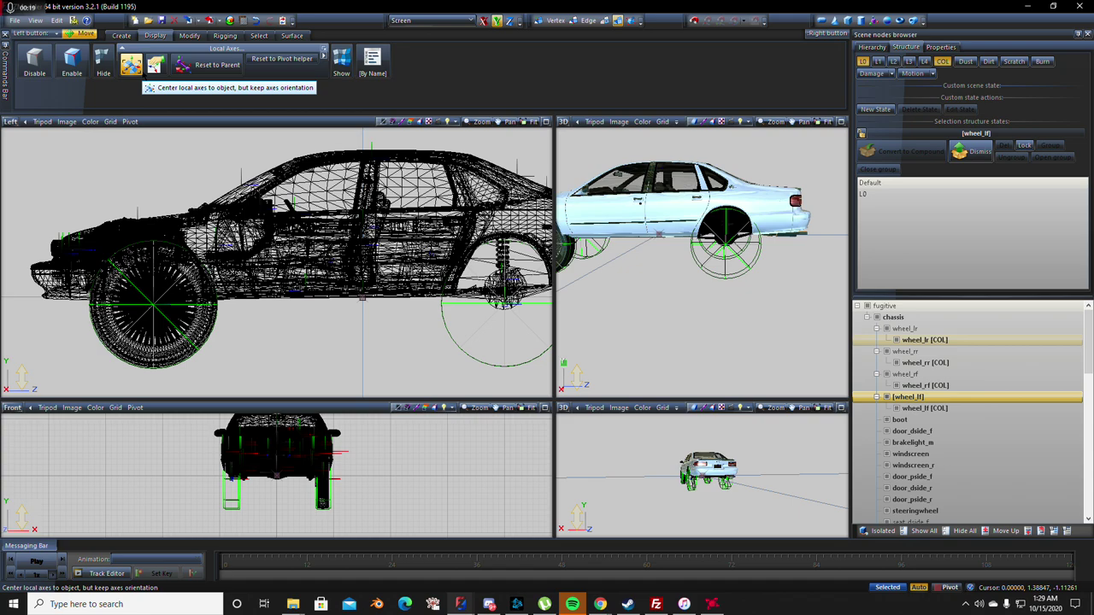
pyautogui.click(207, 65)
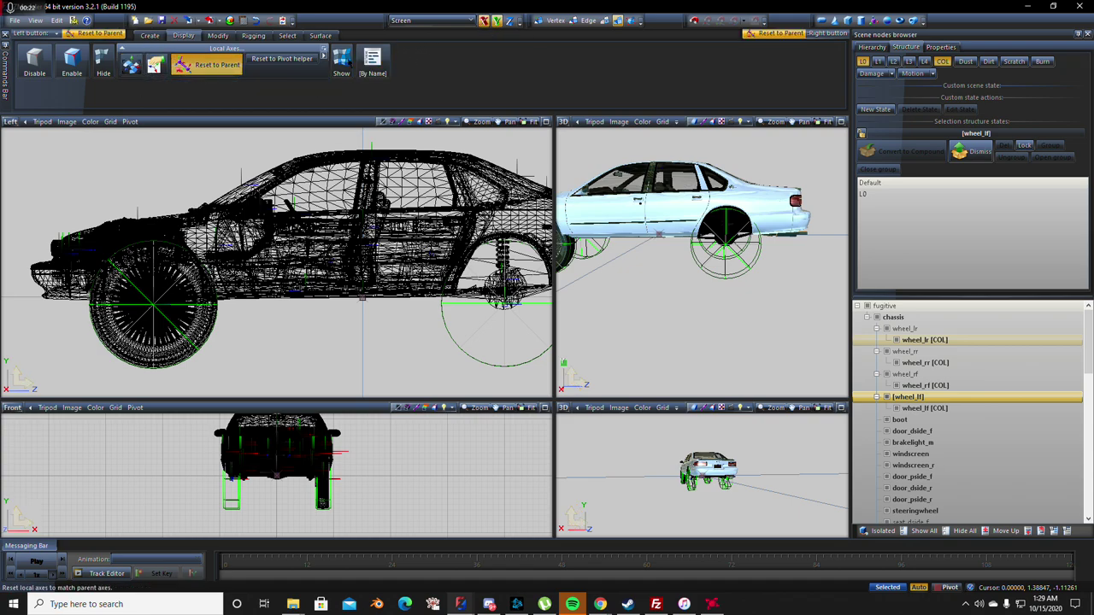
pyautogui.moveTo(218, 70)
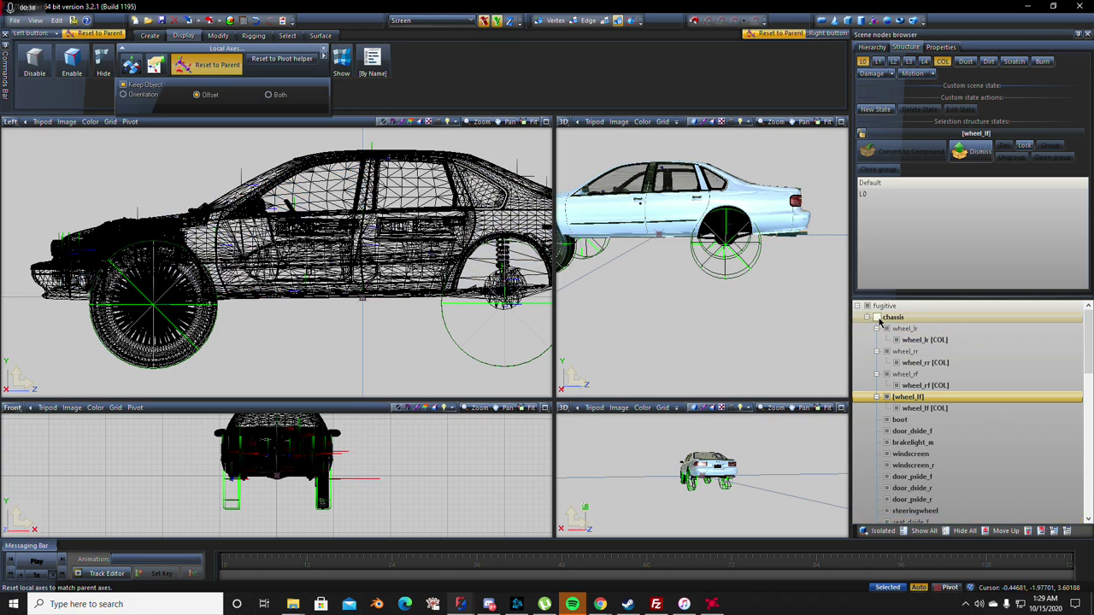
pyautogui.scroll(-7, 896, 457)
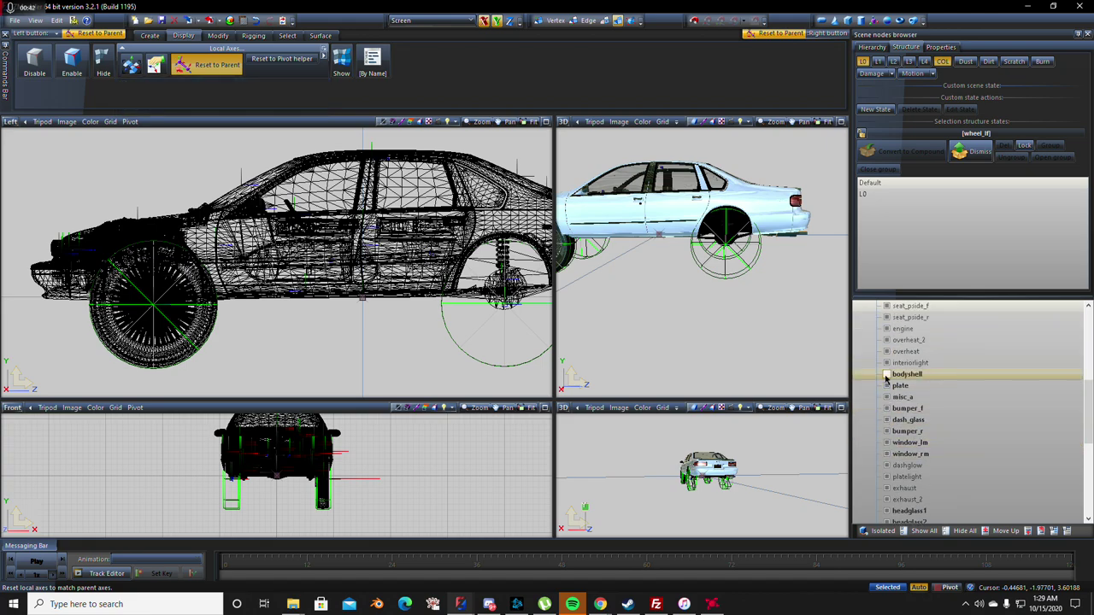
pyautogui.click(907, 362)
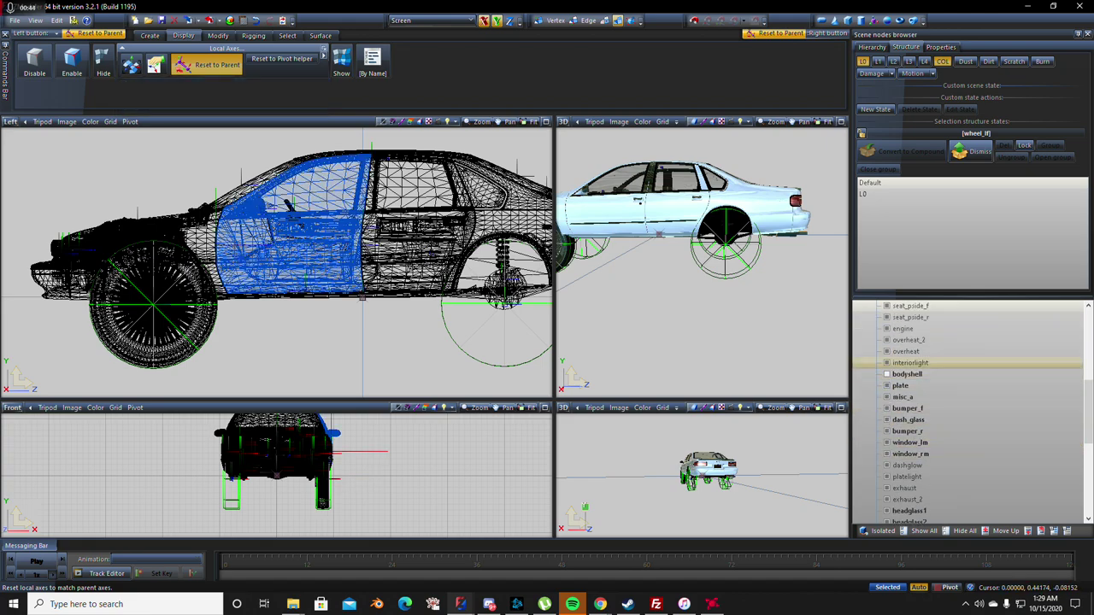
pyautogui.click(154, 346)
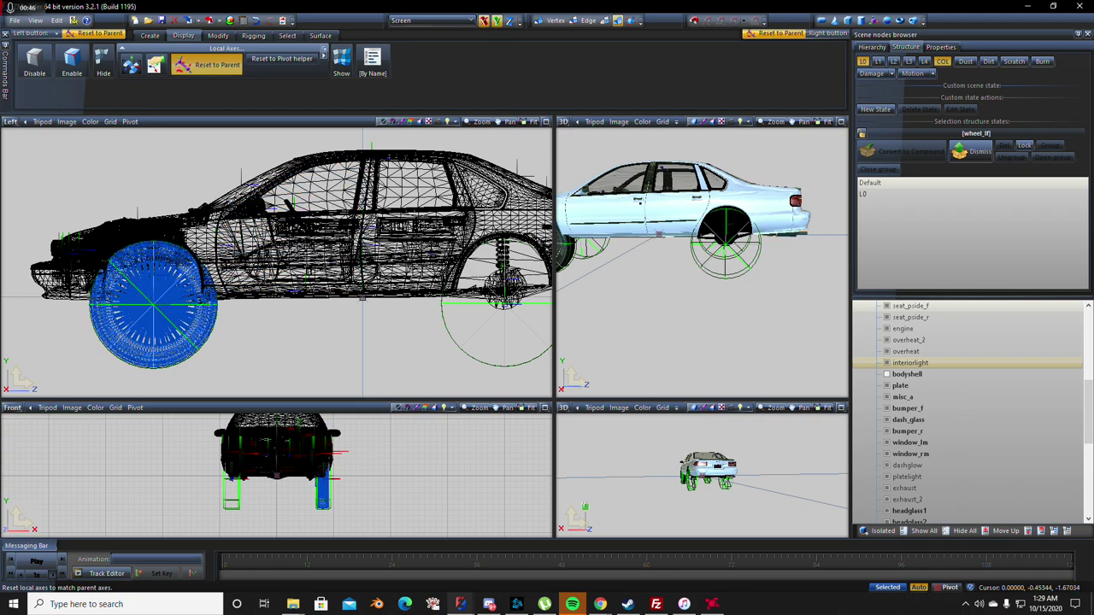
pyautogui.click(217, 133)
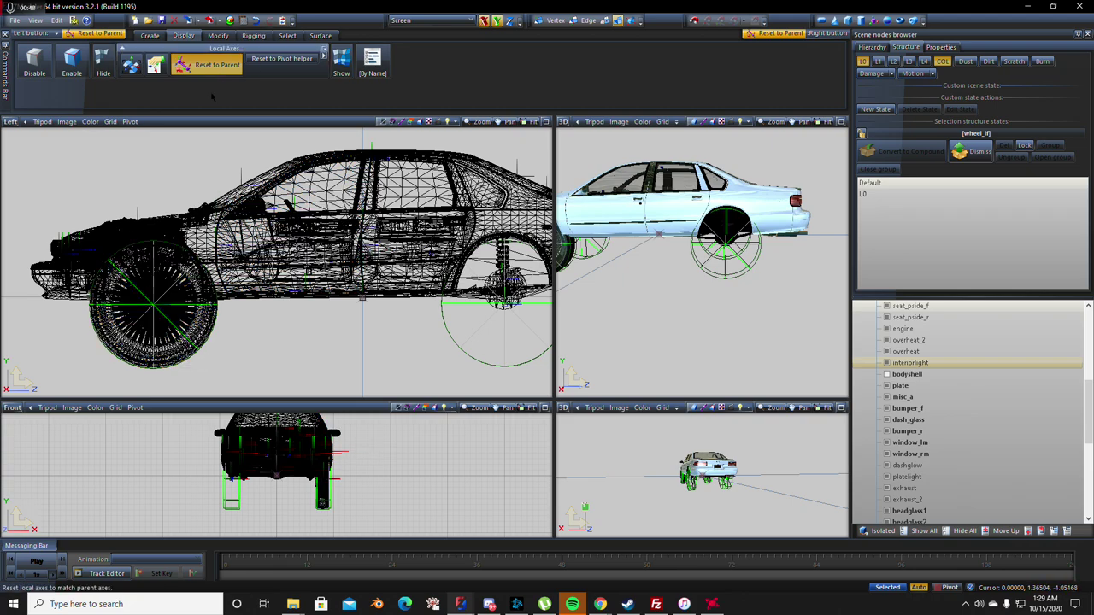
pyautogui.click(229, 74)
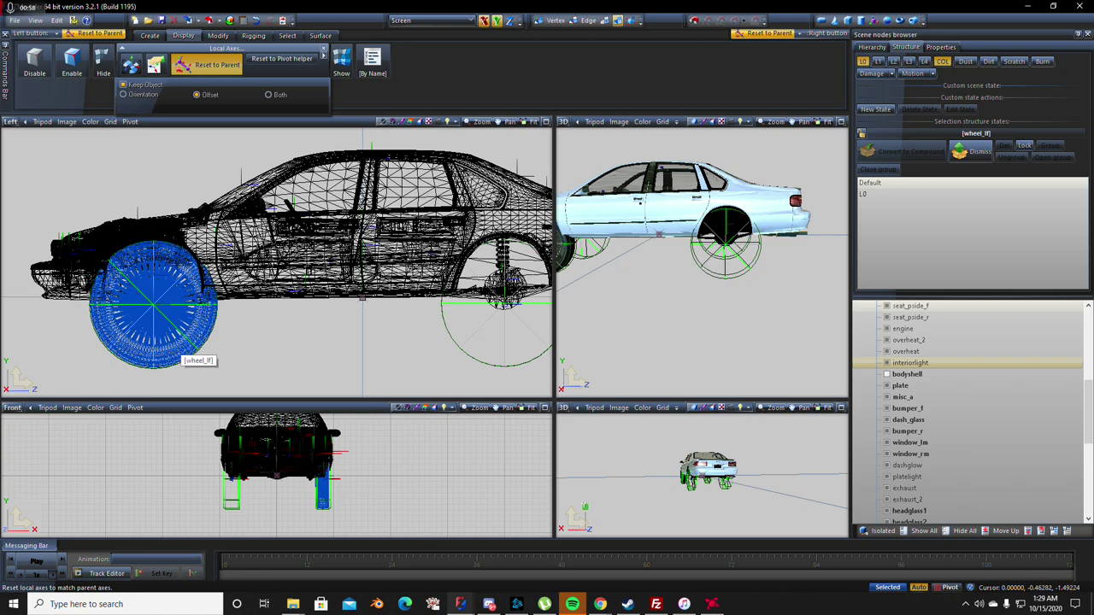
# - Center the local axes of wheel_lf to the object while keeping the axes orientation, and leave the Center to Object command
pyautogui.scroll(-5, 191, 325)
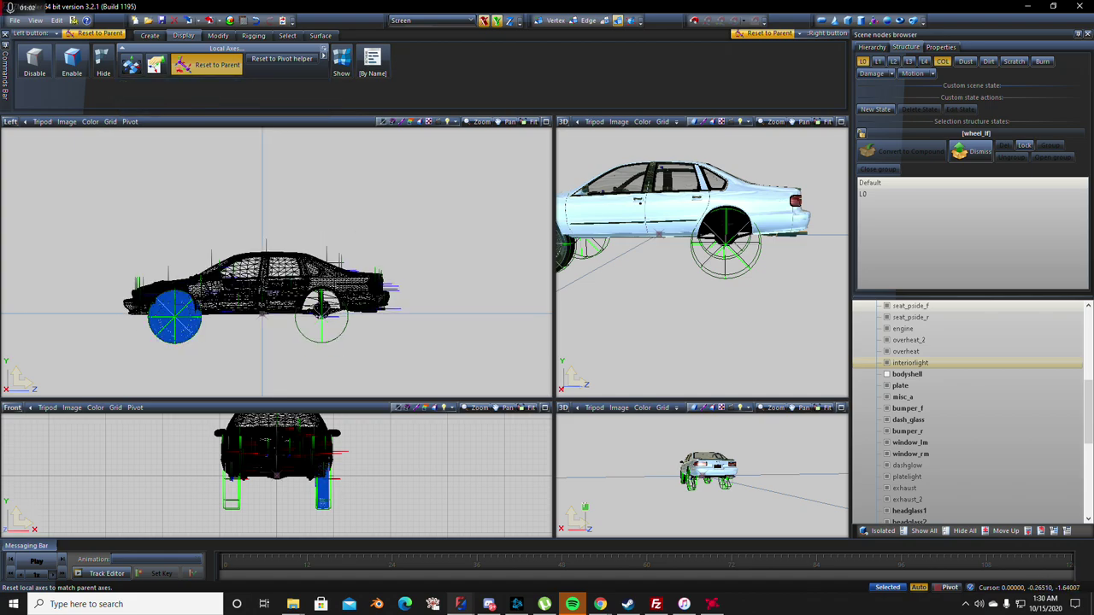
pyautogui.scroll(8, 183, 330)
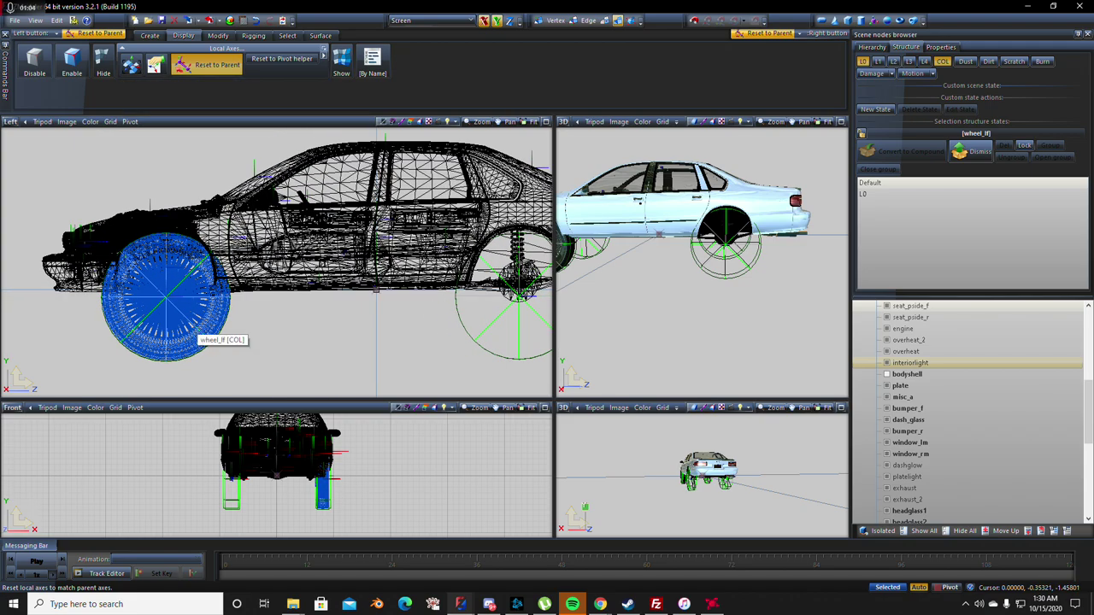
pyautogui.click(130, 66)
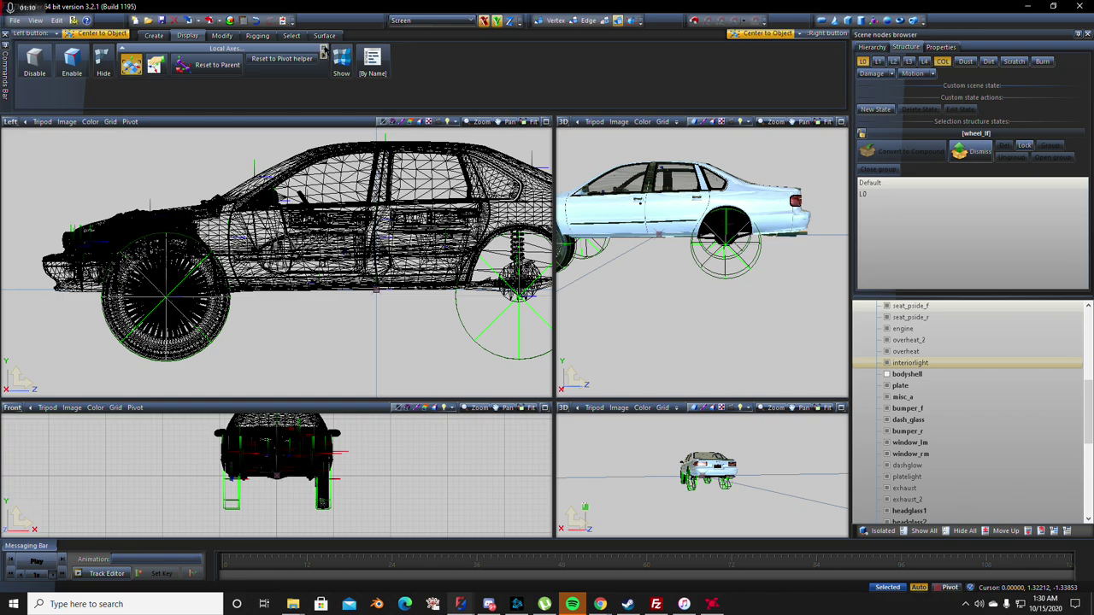
pyautogui.click(324, 51)
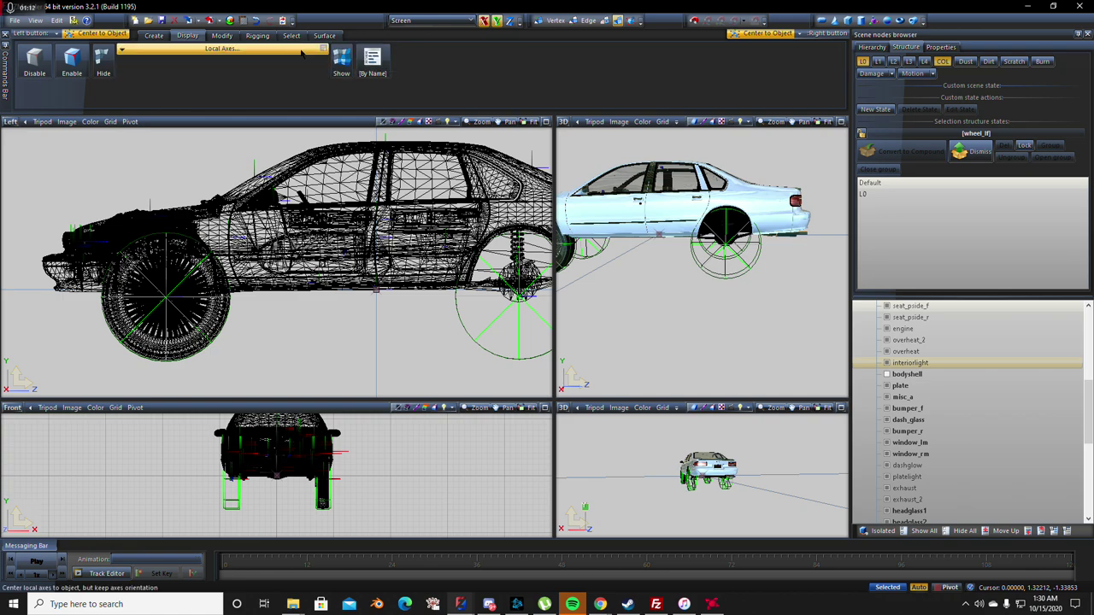
pyautogui.click(324, 52)
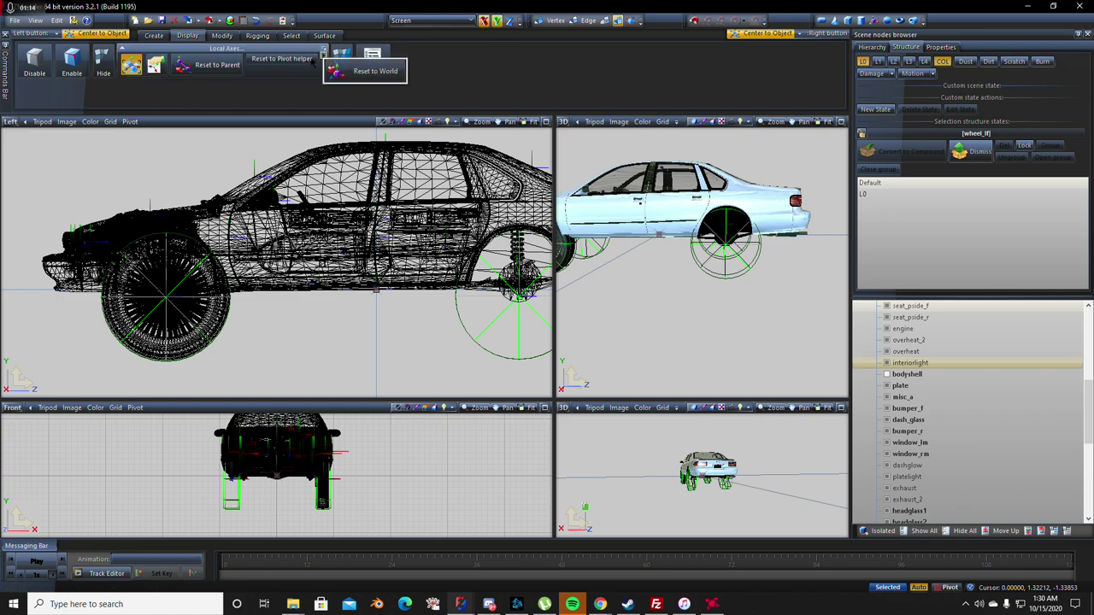
pyautogui.click(131, 66)
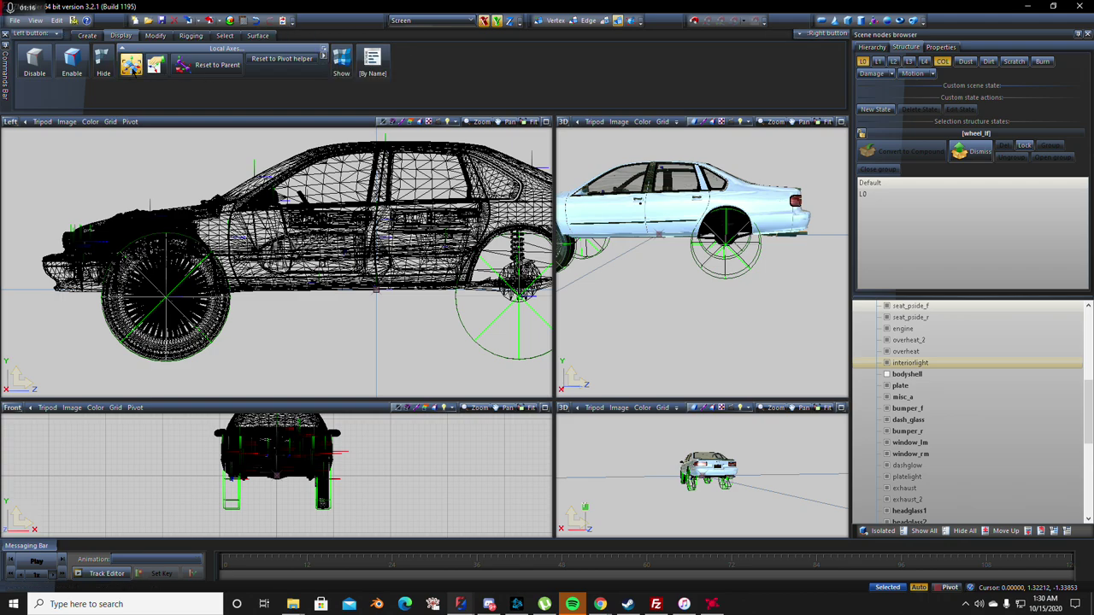
pyautogui.click(131, 66)
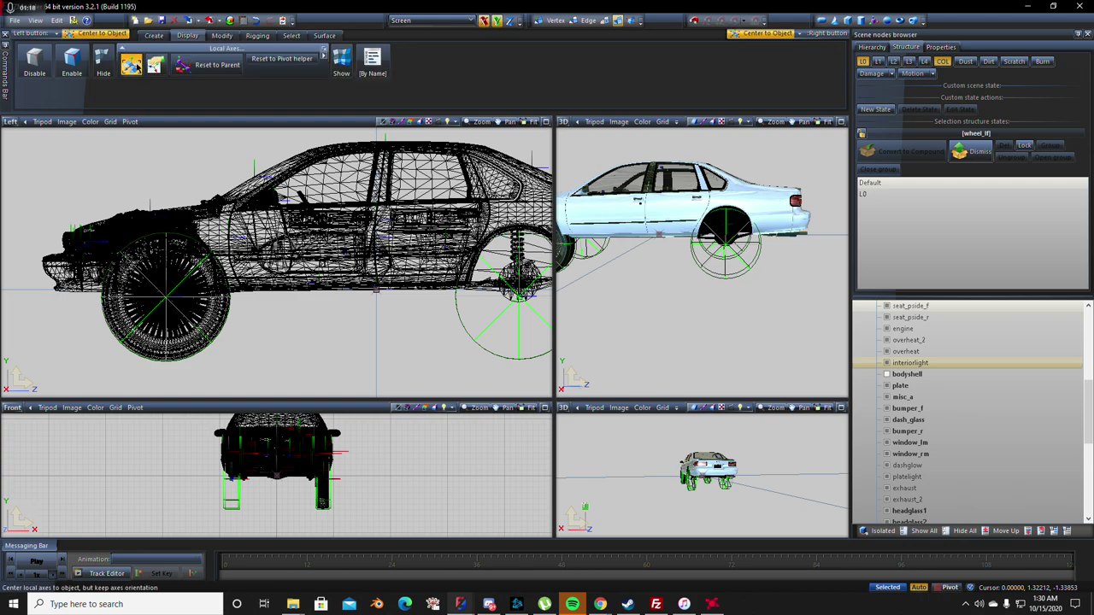
pyautogui.click(324, 51)
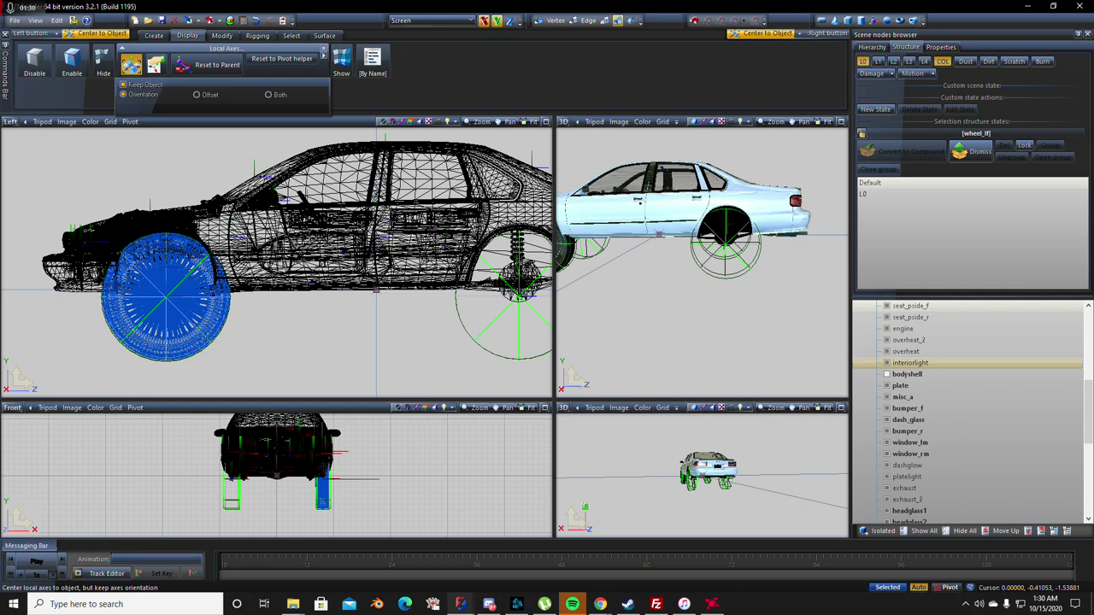
pyautogui.click(192, 329)
pyautogui.scroll(-1, 197, 325)
pyautogui.scroll(-5, 208, 329)
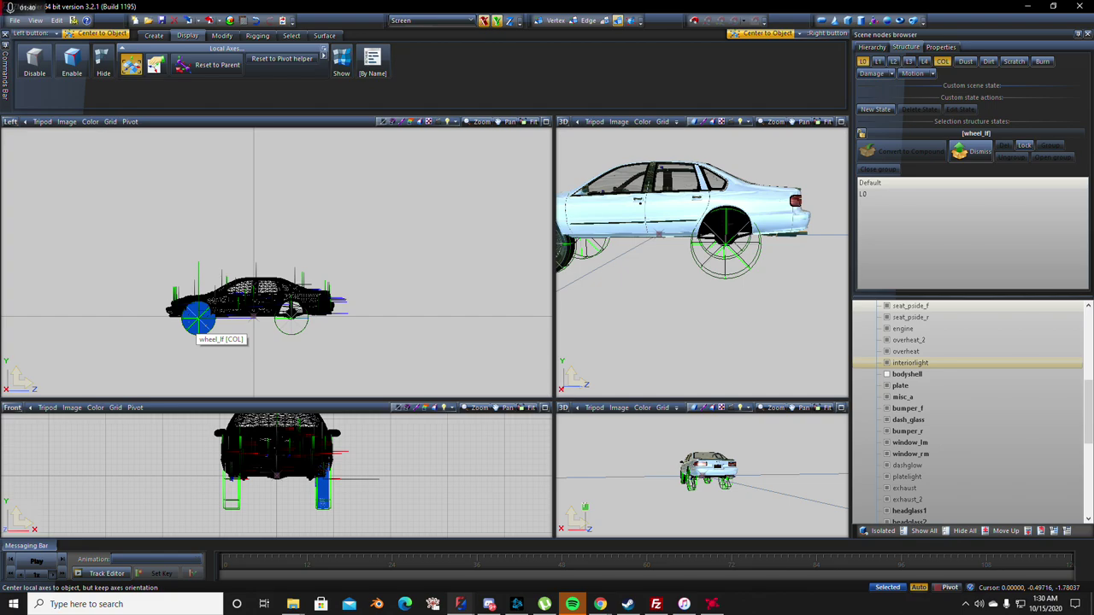
pyautogui.click(131, 64)
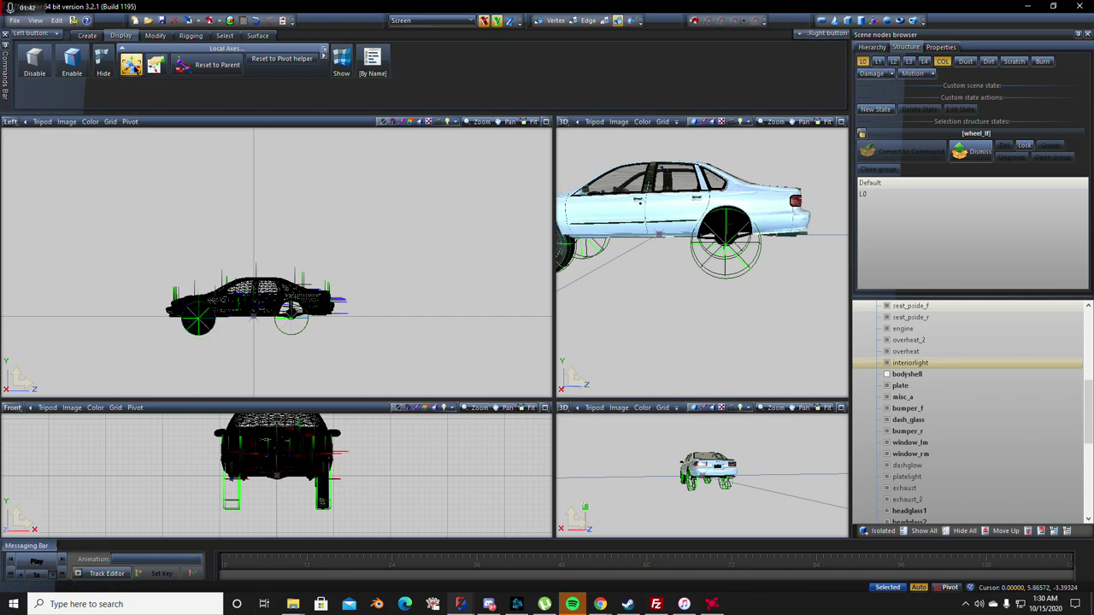
# - Hide all scene nodes and show only the bodyshell, bumper_f and bumper_r
pyautogui.scroll(4, 256, 282)
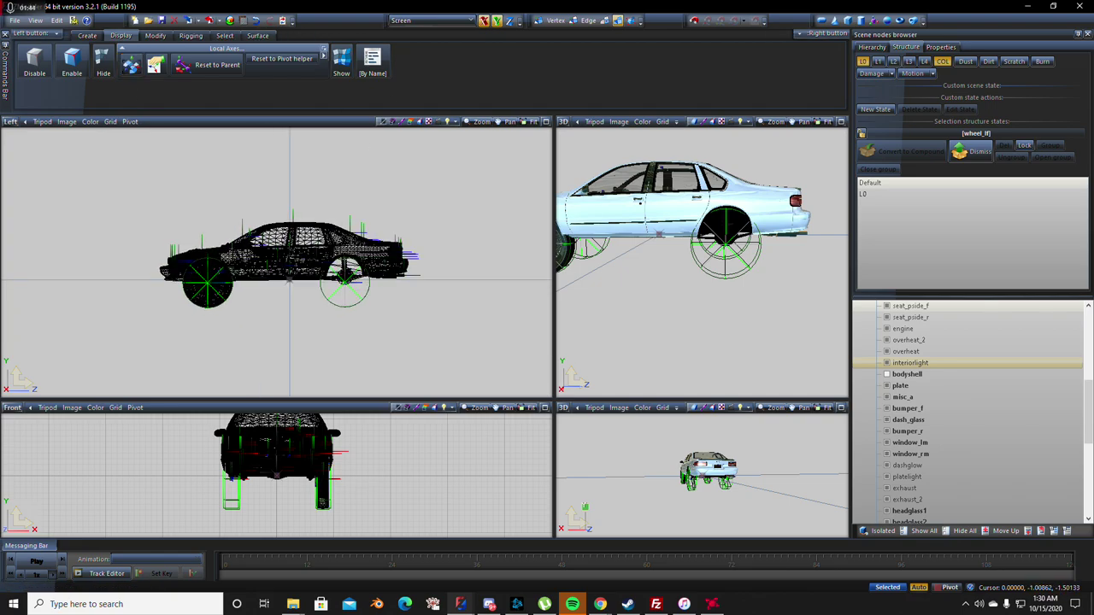
pyautogui.scroll(3, 203, 226)
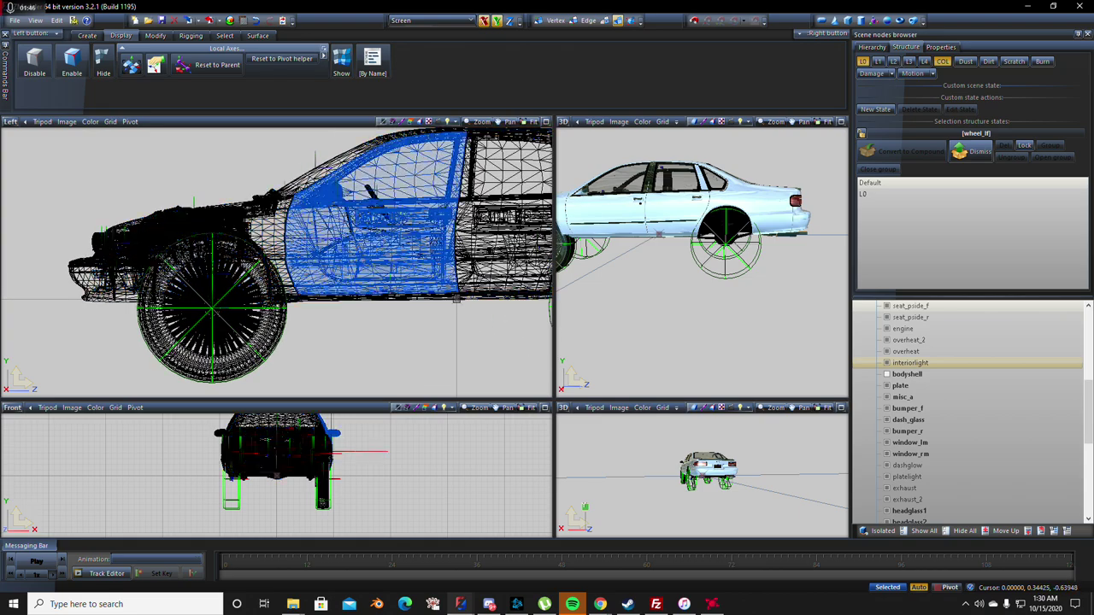
pyautogui.moveTo(701, 256); pyautogui.dragTo(709, 282, button='middle')
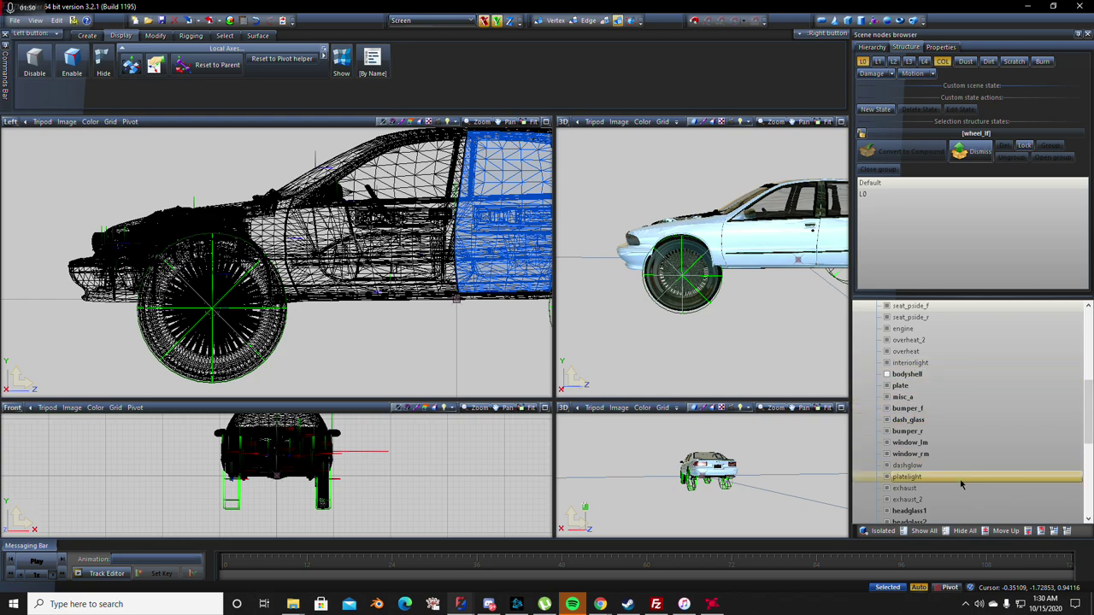
pyautogui.click(964, 531)
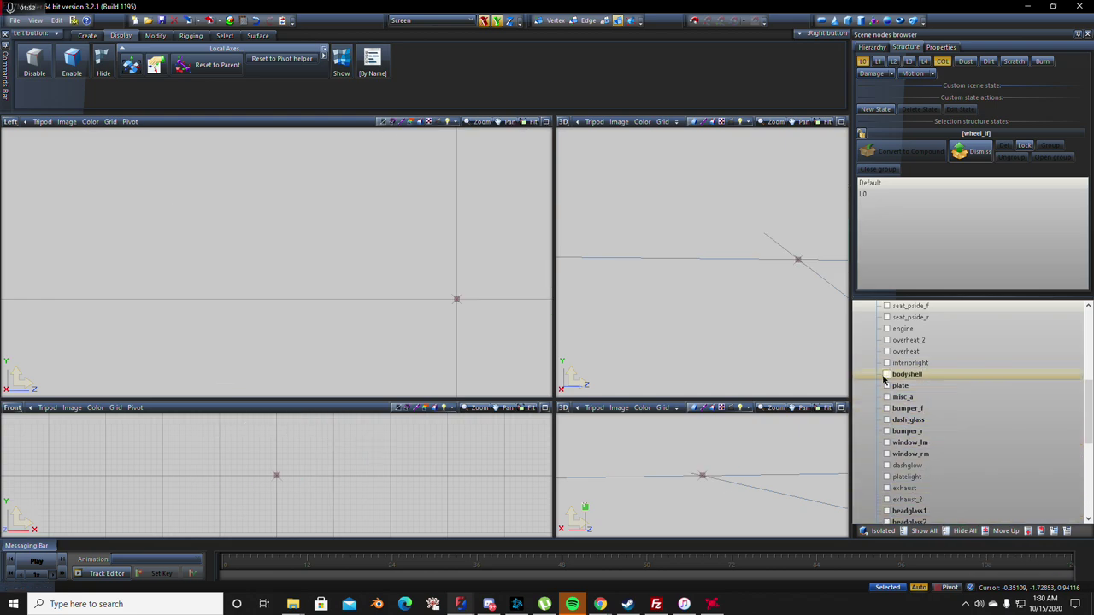
pyautogui.click(886, 374)
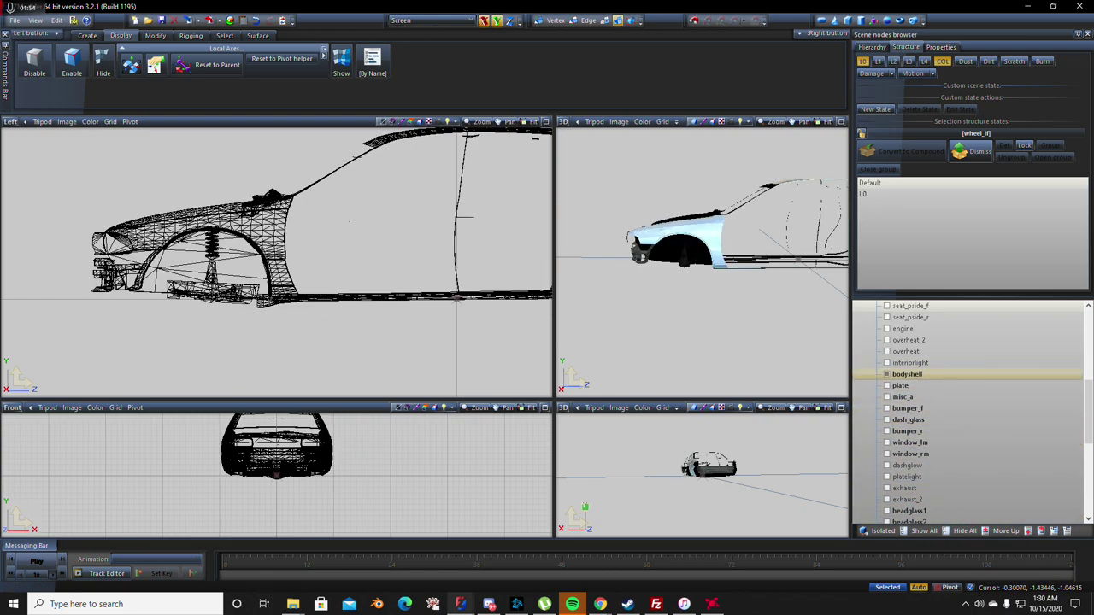
pyautogui.scroll(1, 941, 389)
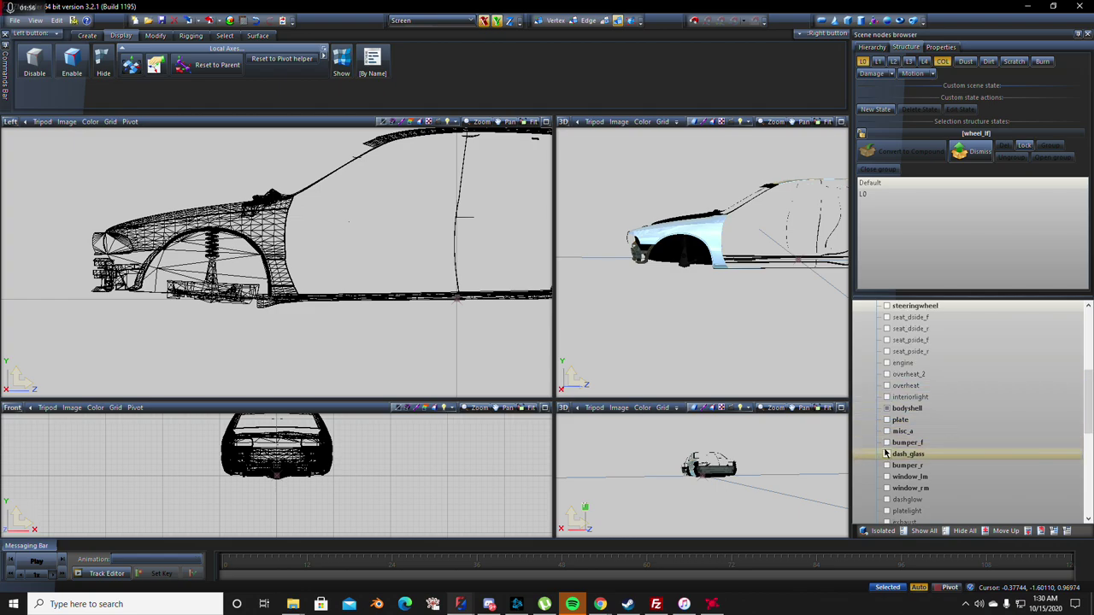
pyautogui.click(887, 443)
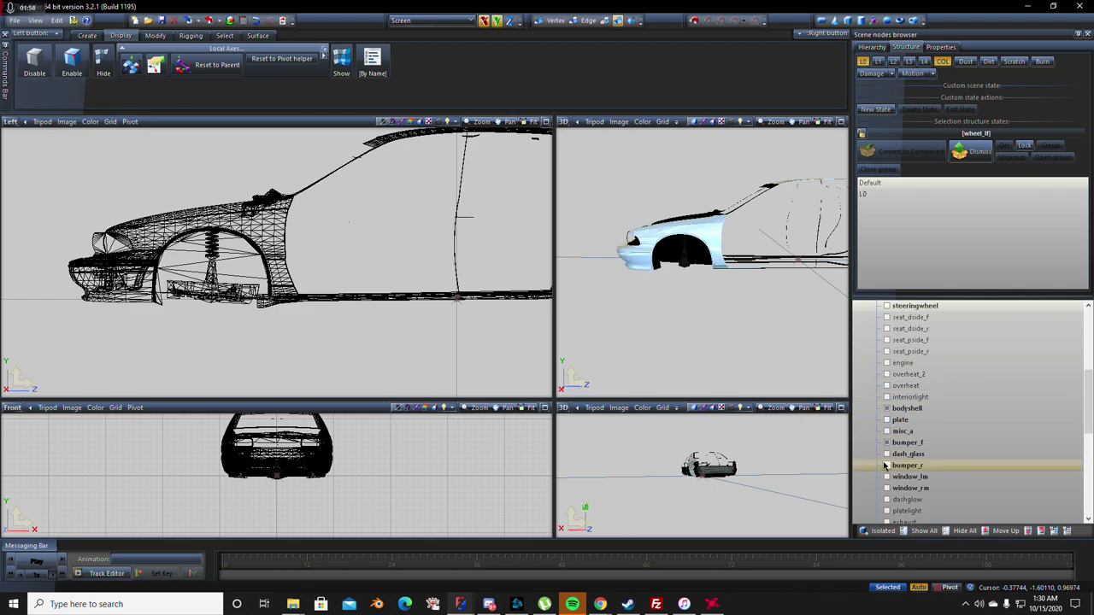
pyautogui.click(887, 466)
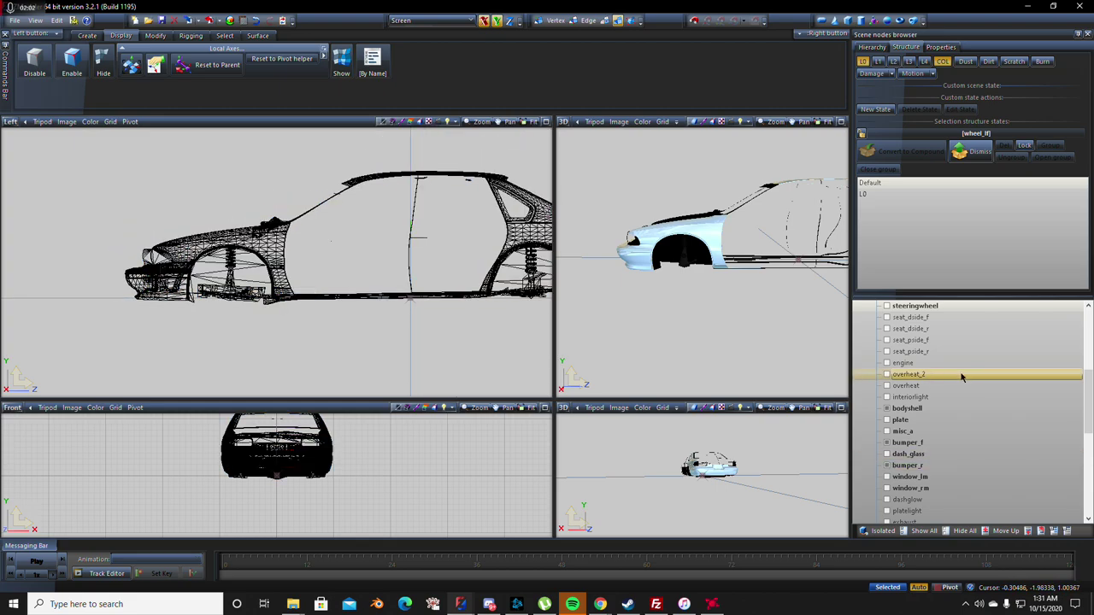
pyautogui.scroll(-3, 961, 376)
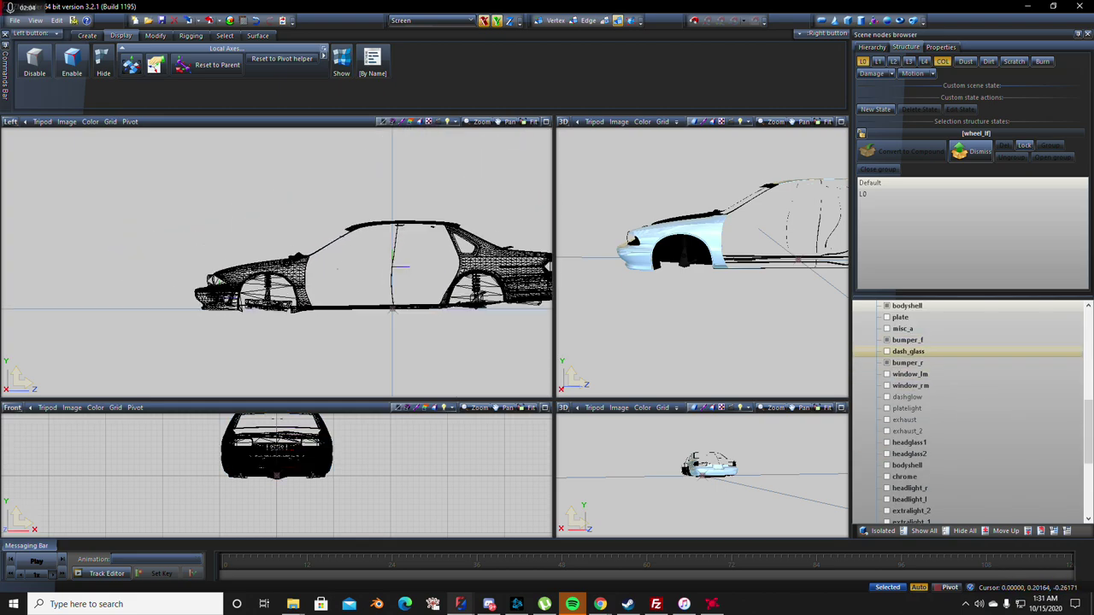
pyautogui.scroll(2, 378, 293)
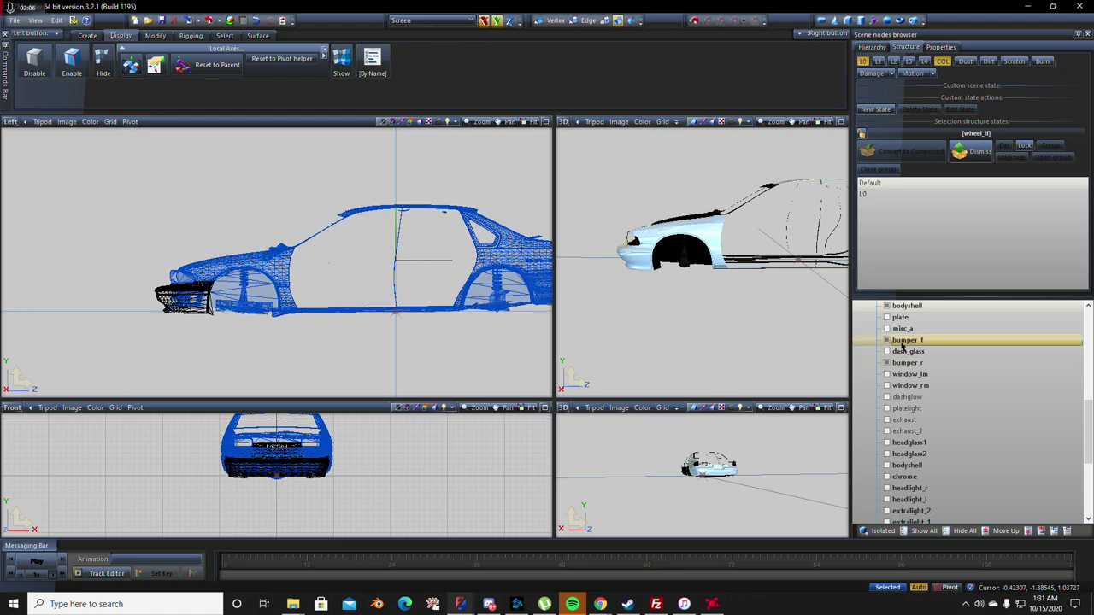
# - Show the rear doors door_pside_r and door_dside_r
pyautogui.scroll(10, 942, 441)
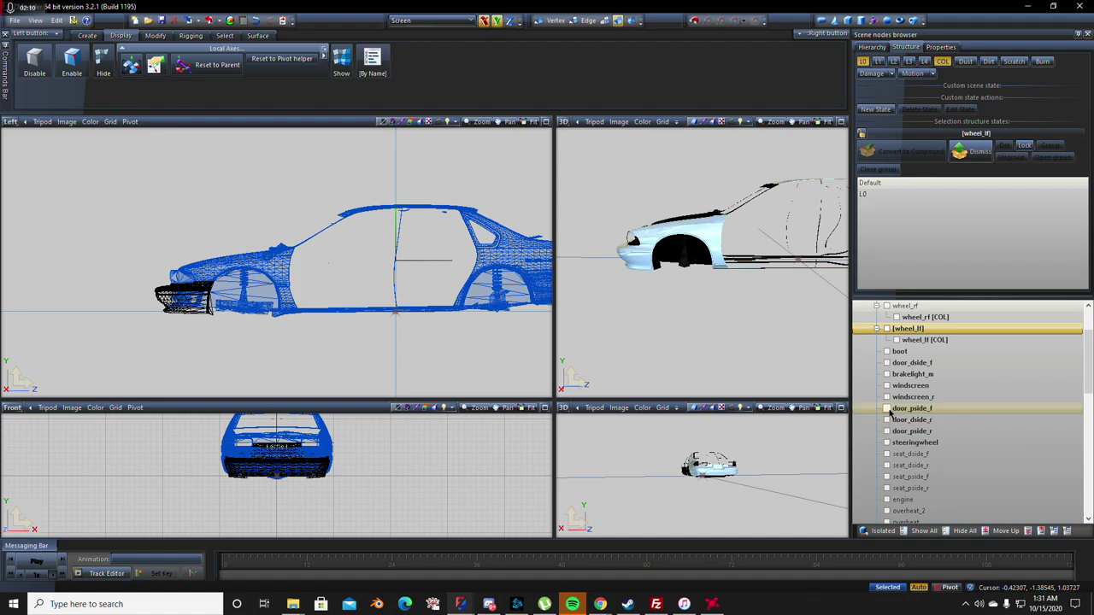
pyautogui.click(887, 432)
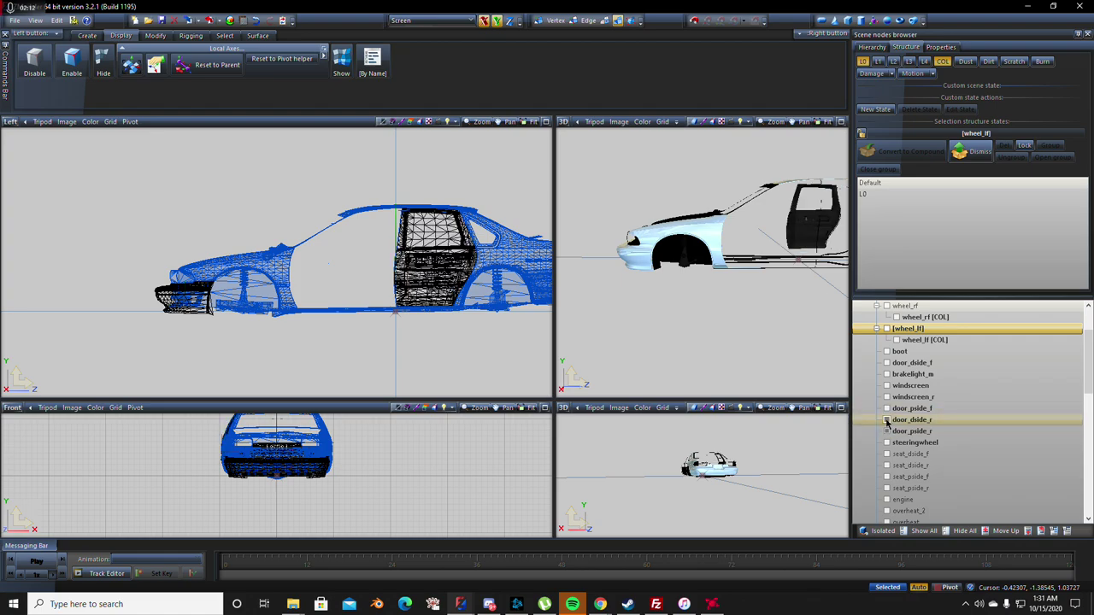
pyautogui.click(887, 420)
# - Show all four wheels, wheel_lf, wheel_rf, wheel_rr and wheel_lr, together with their COL nodes
pyautogui.scroll(2, 889, 414)
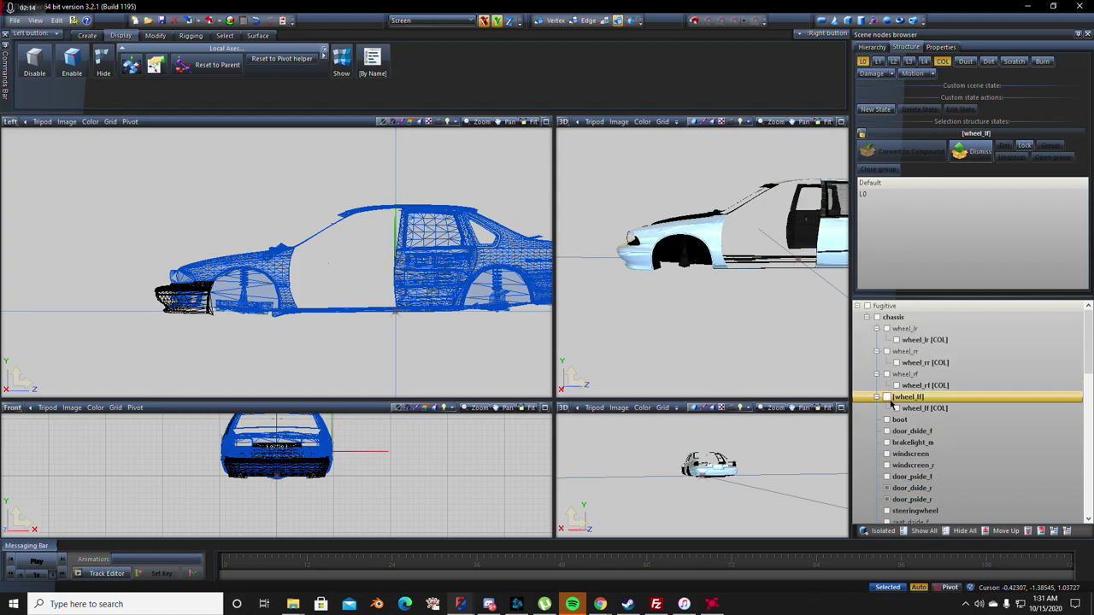
pyautogui.click(897, 408)
pyautogui.click(887, 396)
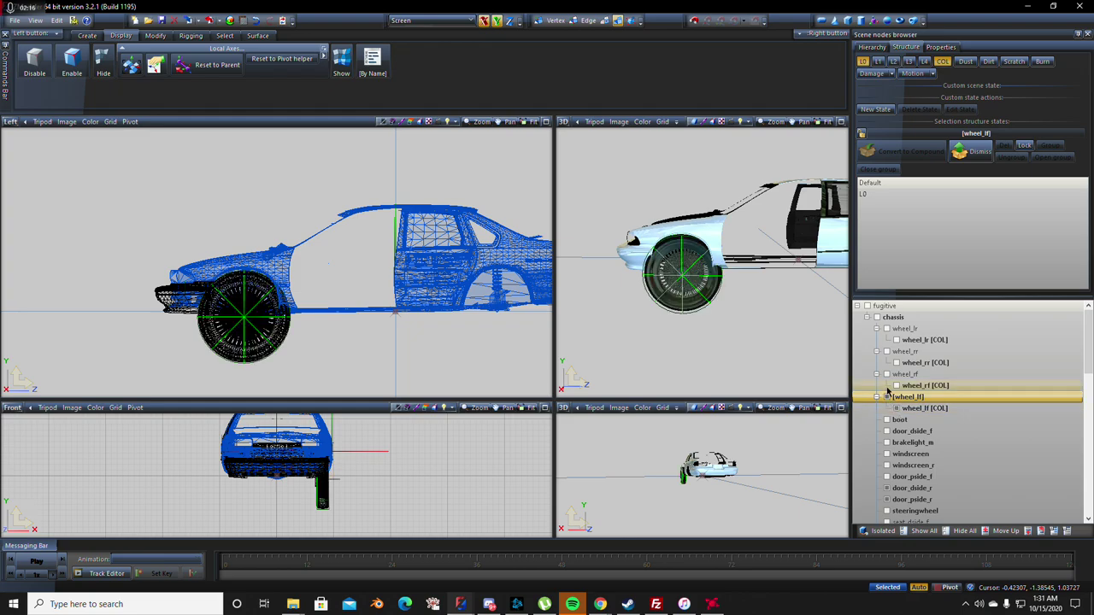
pyautogui.click(896, 385)
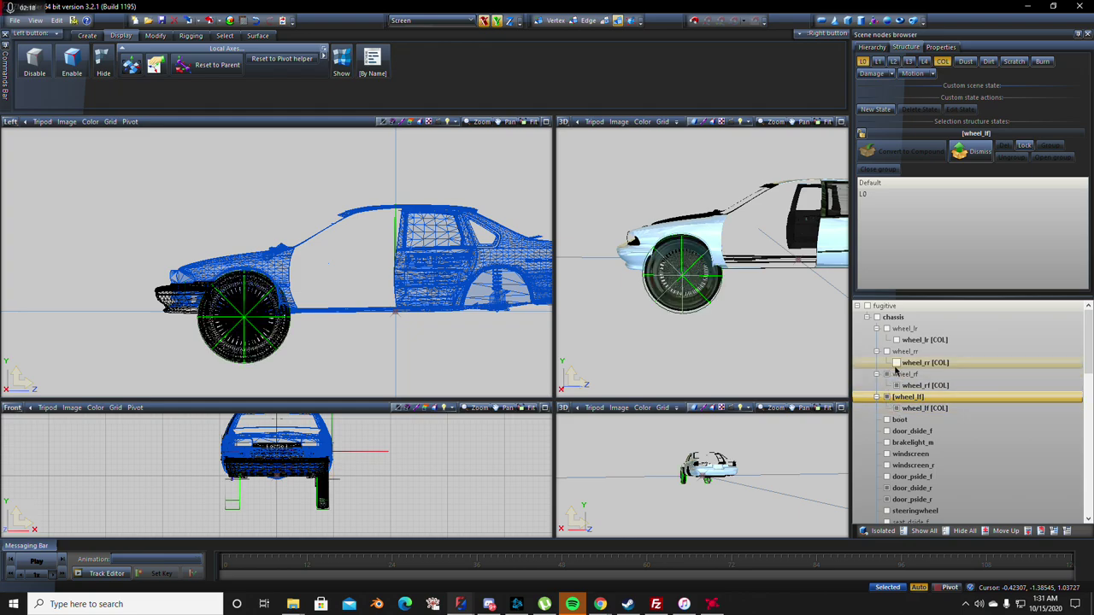
pyautogui.click(897, 362)
pyautogui.click(887, 351)
pyautogui.click(896, 339)
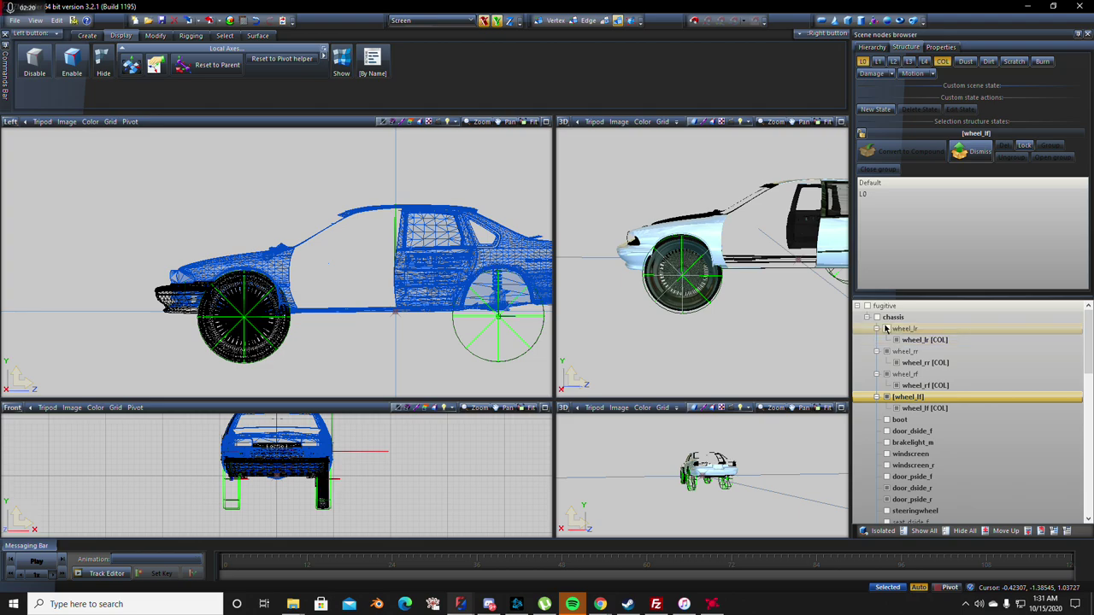
pyautogui.click(923, 339)
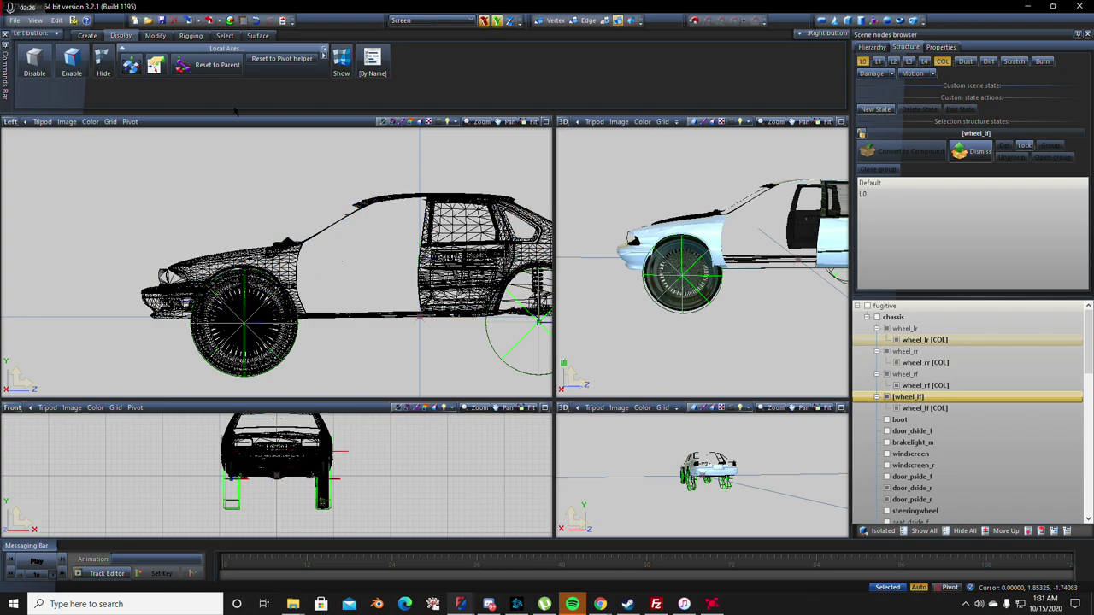
# - Select the bodyshell, both rear doors and the front and rear bumpers with the Single selection tool
pyautogui.click(224, 35)
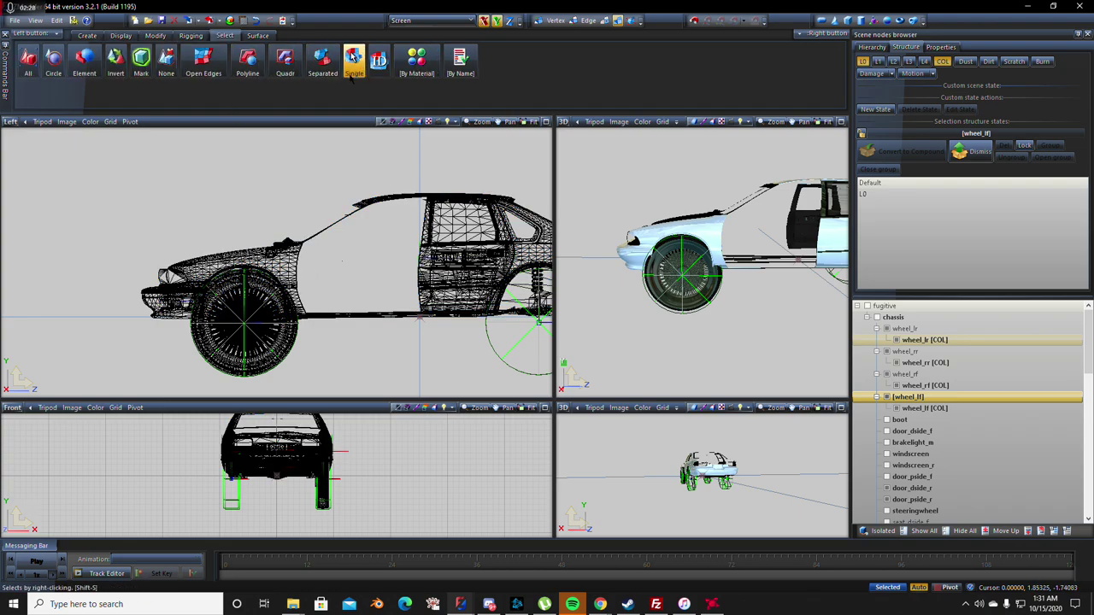
pyautogui.click(353, 68)
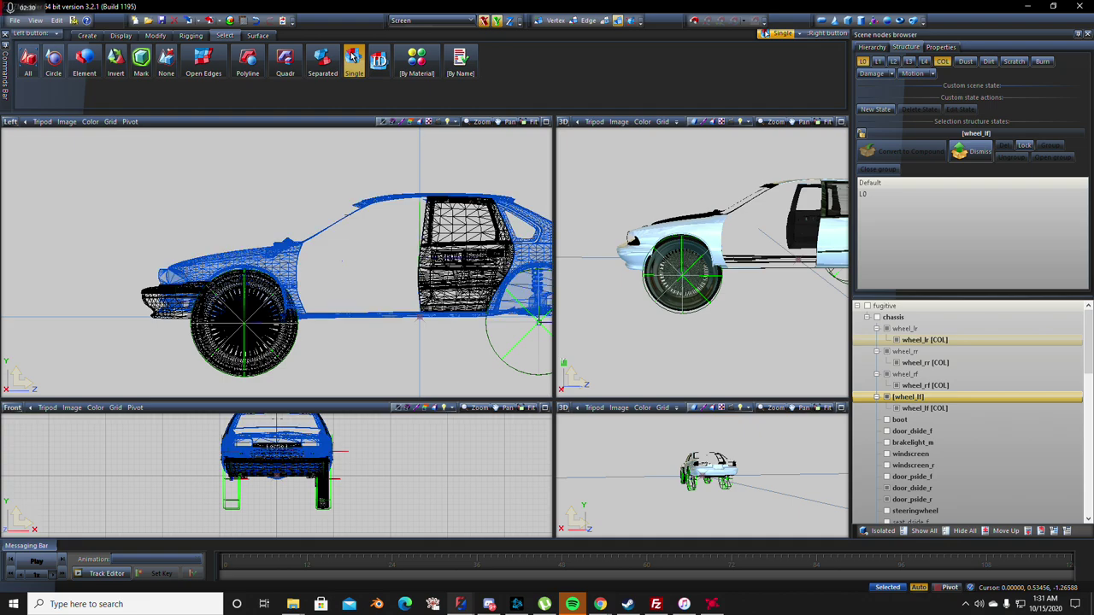
pyautogui.click(306, 268)
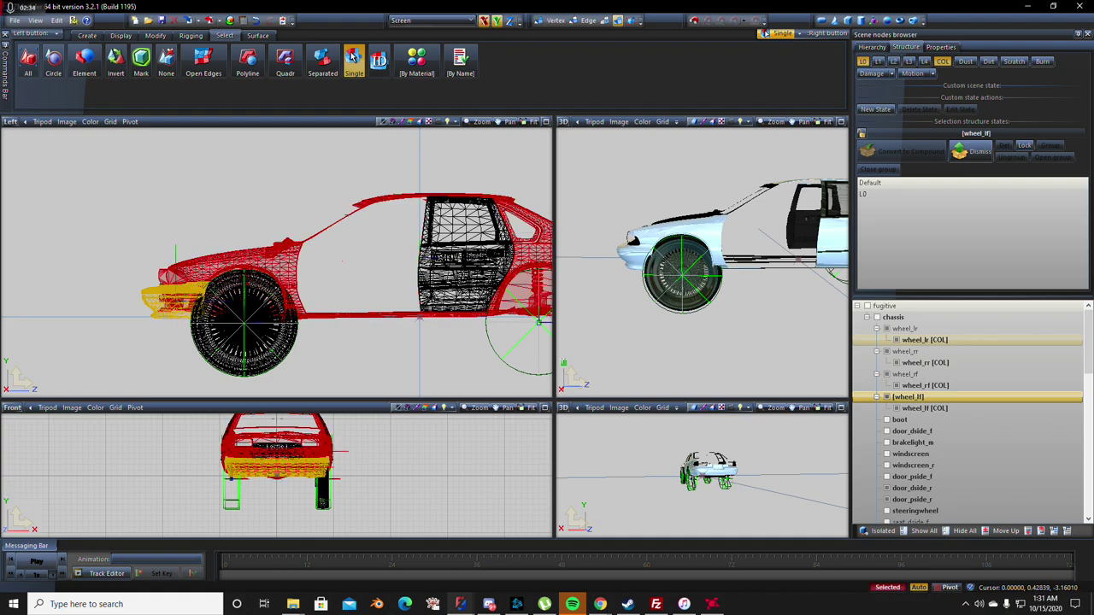
pyautogui.scroll(-2, 171, 295)
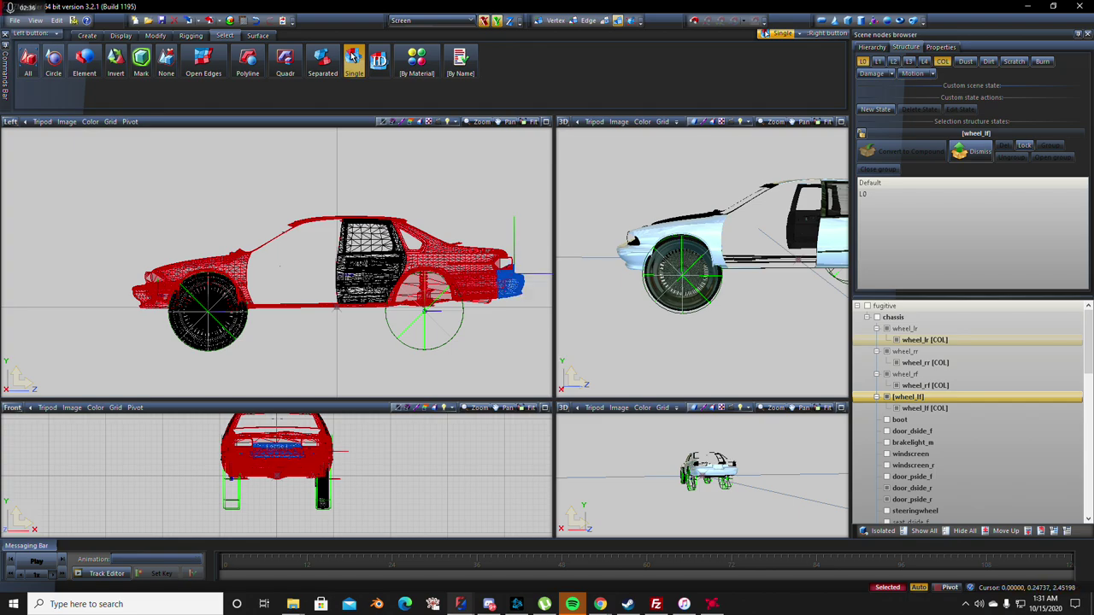
pyautogui.click(511, 282)
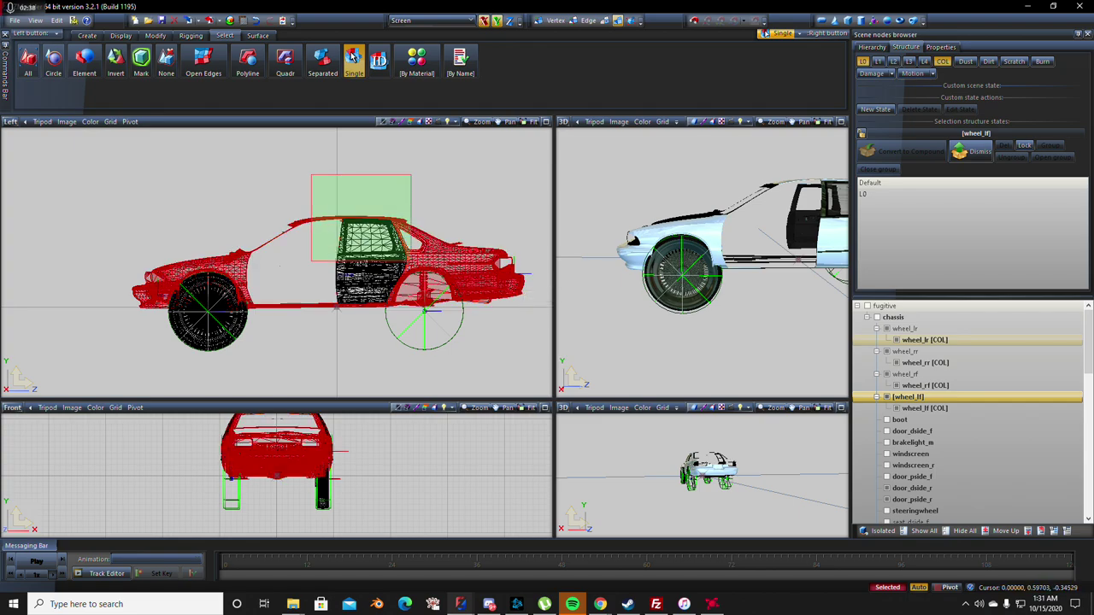
pyautogui.click(369, 248)
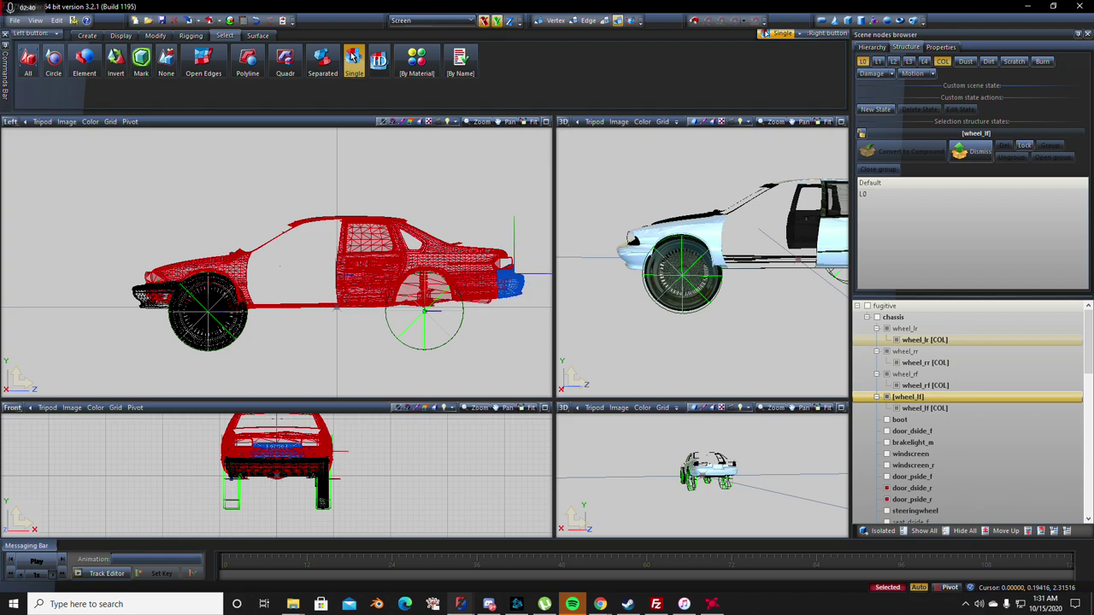
pyautogui.click(511, 282)
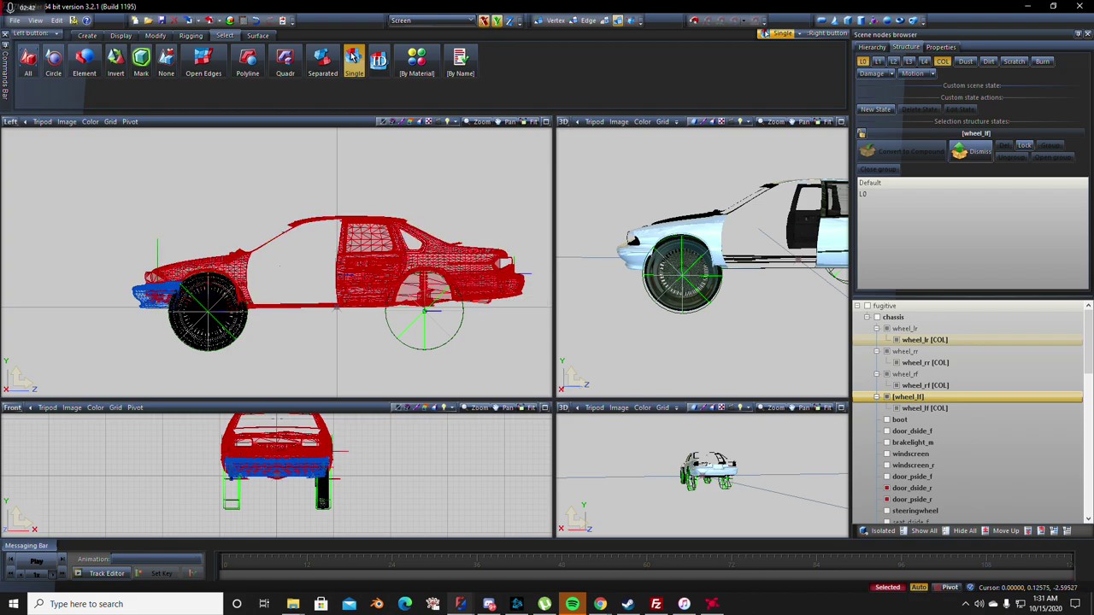
pyautogui.click(156, 294)
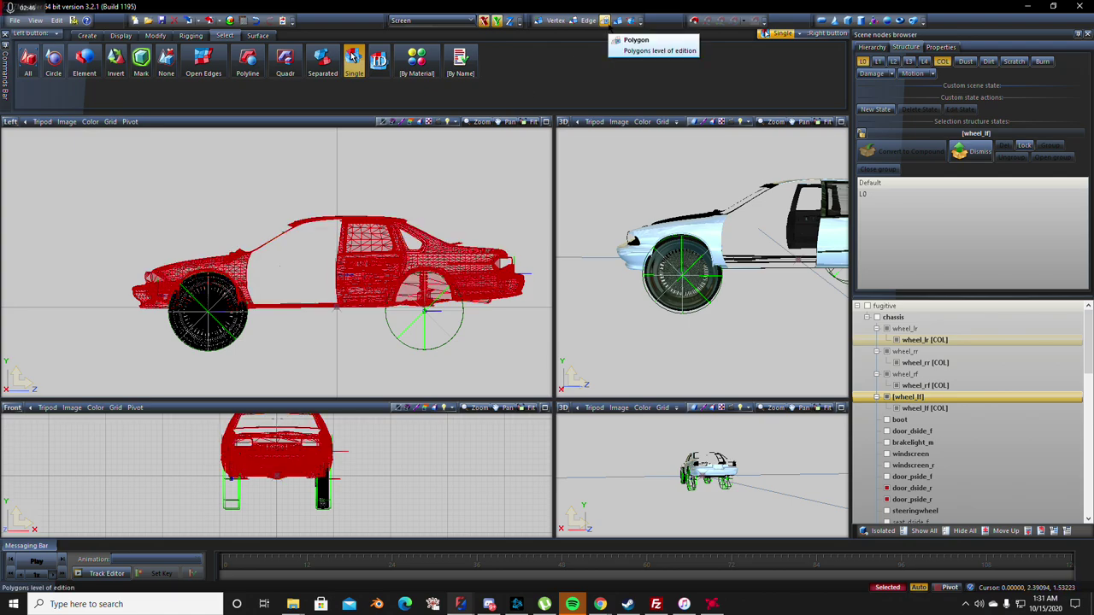
# - Switch editing of the selected body parts to Vertex level and activate the Move tool
pyautogui.click(605, 21)
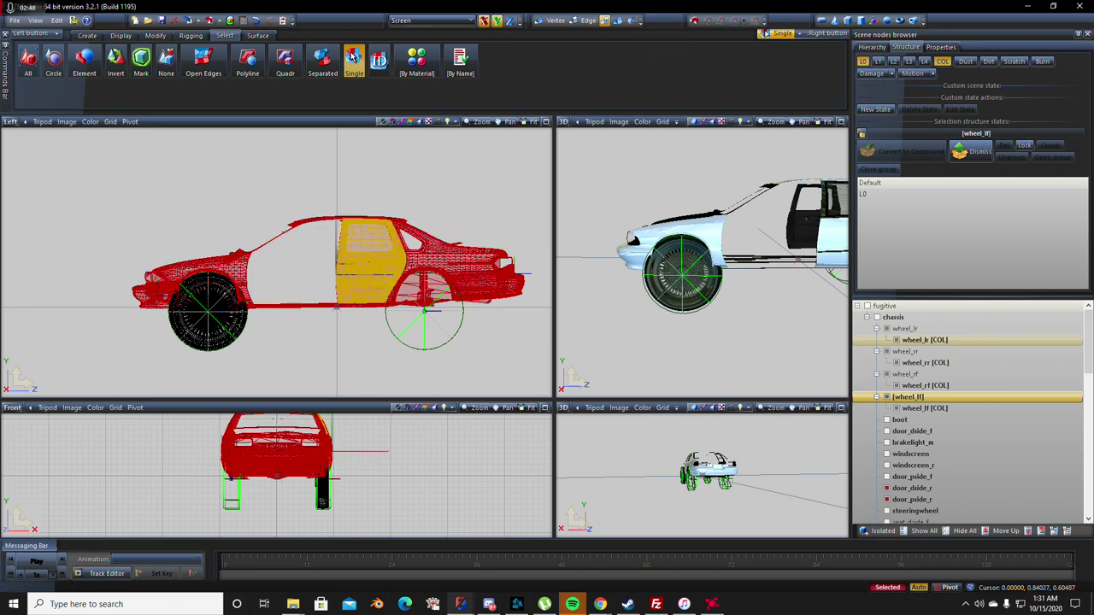
pyautogui.scroll(2, 210, 312)
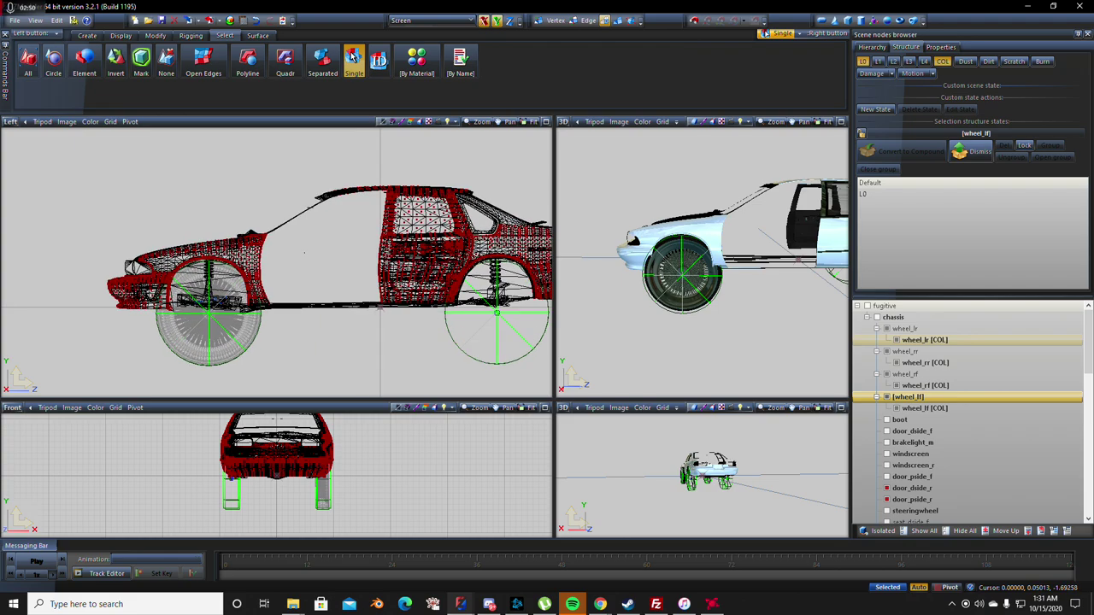
pyautogui.scroll(3, 684, 275)
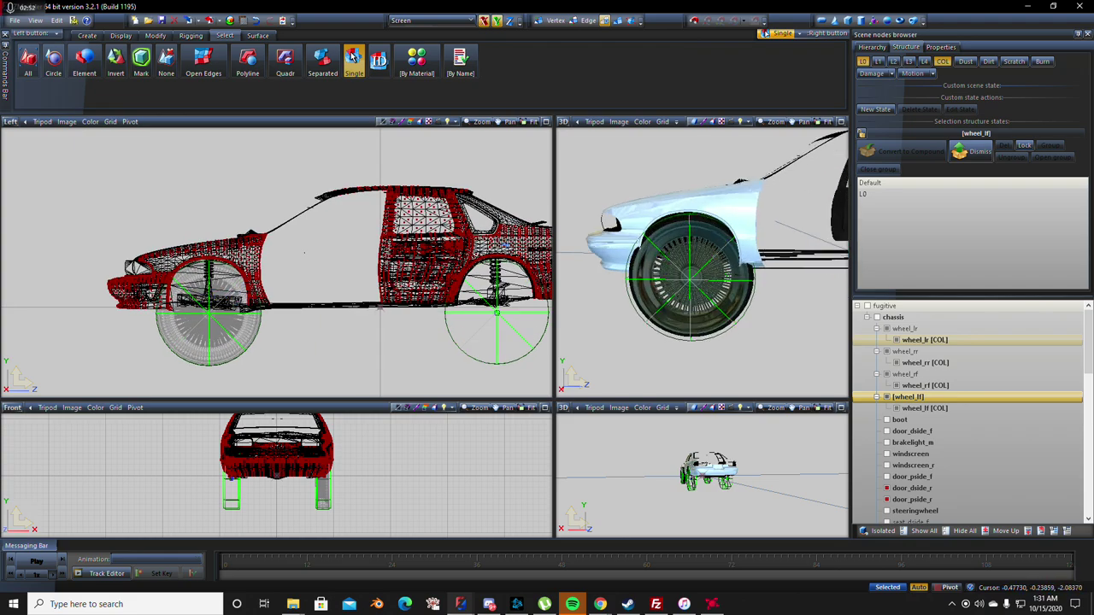
pyautogui.scroll(2, 688, 287)
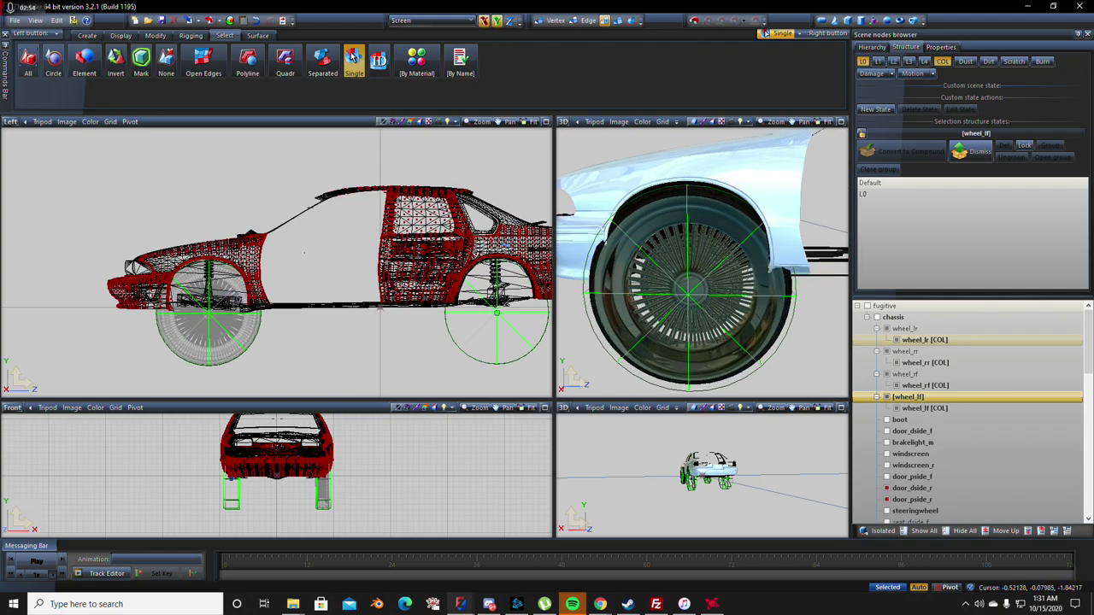
pyautogui.moveTo(688, 287); pyautogui.dragTo(699, 289, button='middle')
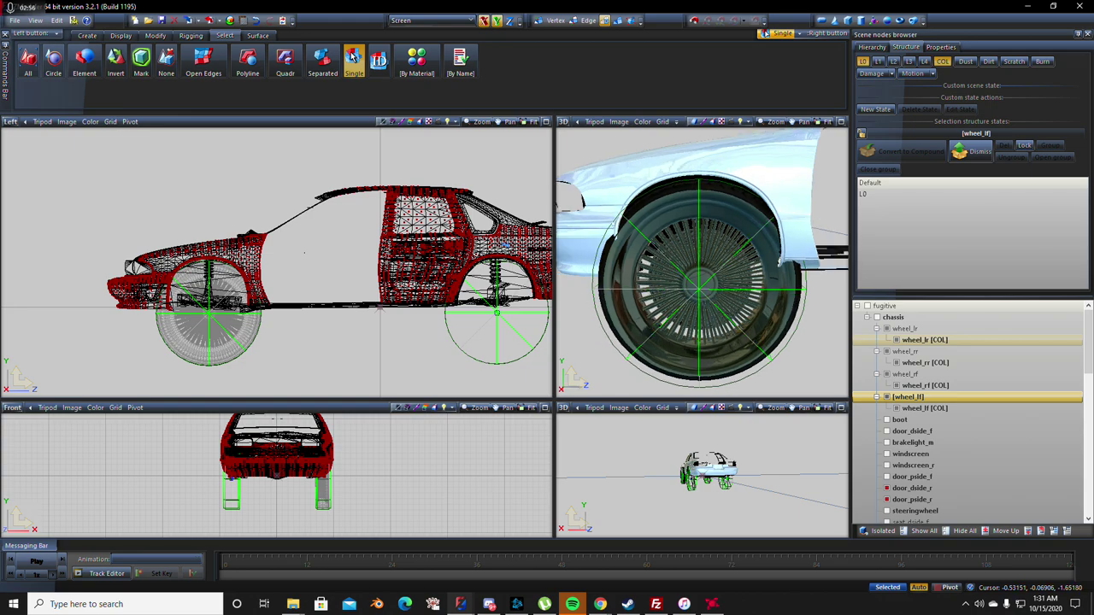
pyautogui.scroll(3, 186, 289)
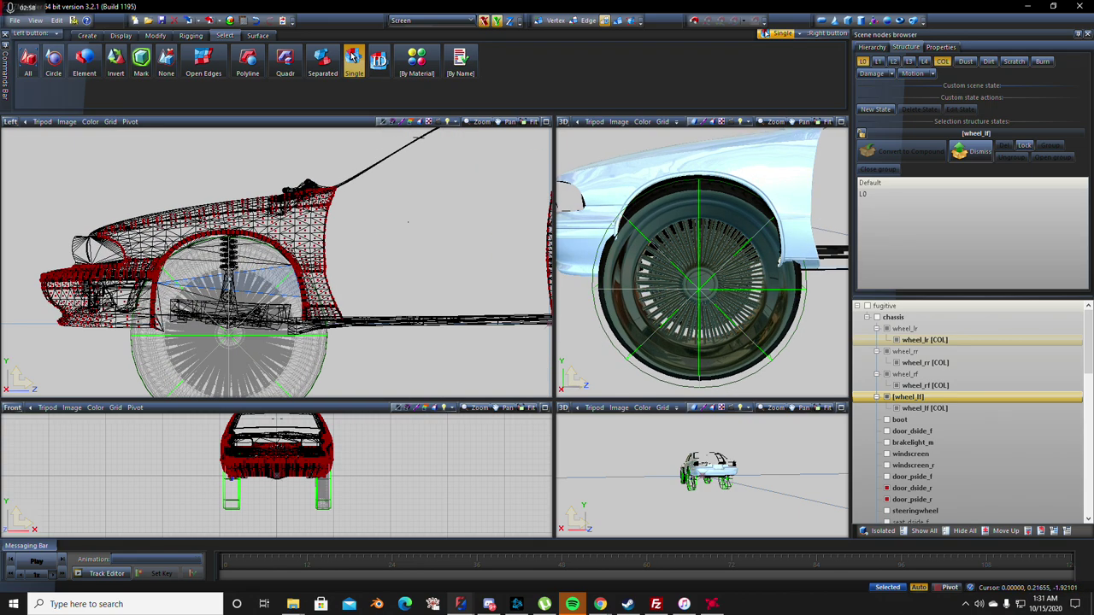
pyautogui.click(551, 20)
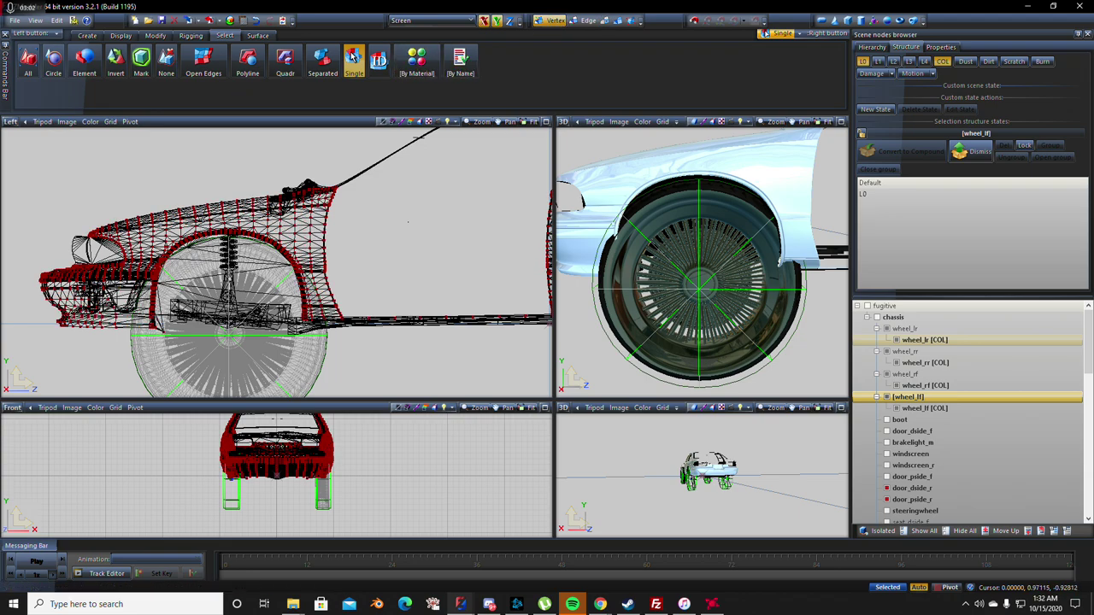
pyautogui.click(155, 35)
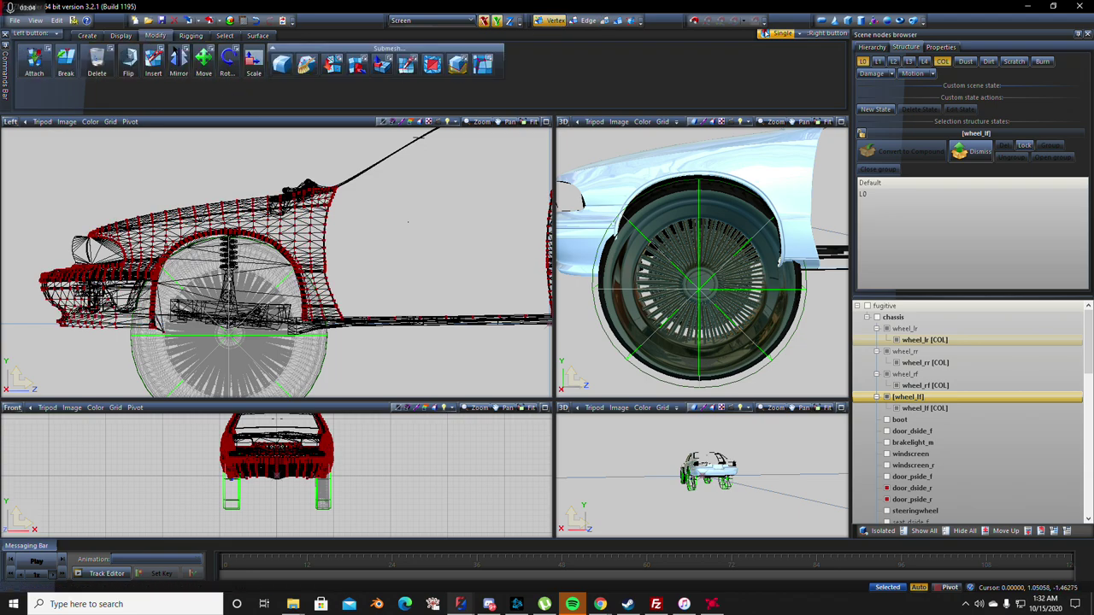
pyautogui.click(203, 68)
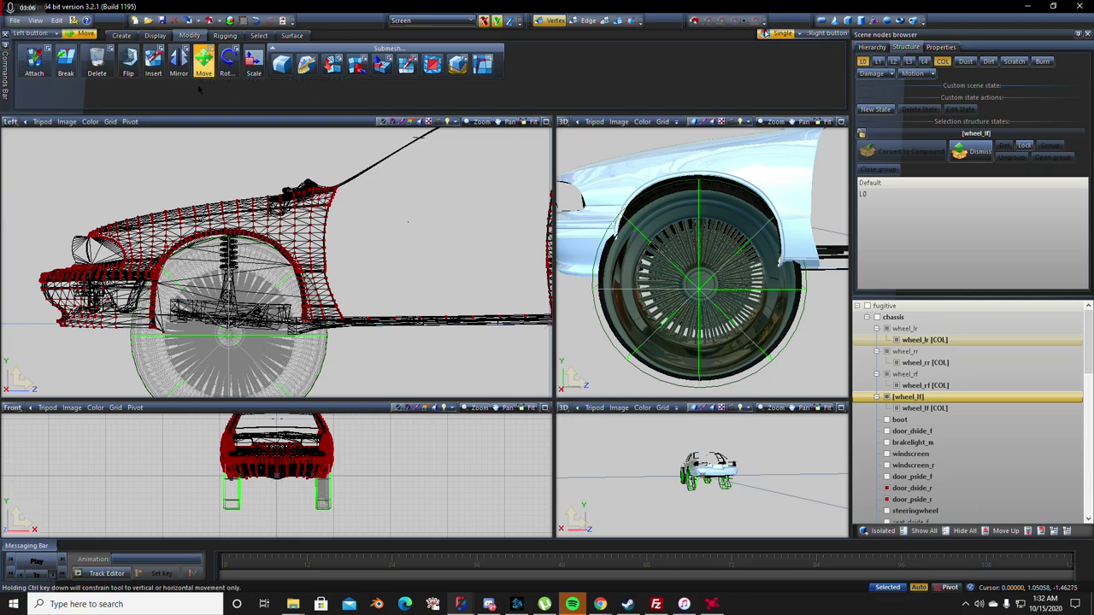
# - Change the selection tool to Circle for picking vertices around the front wheel arch
pyautogui.scroll(5, 187, 285)
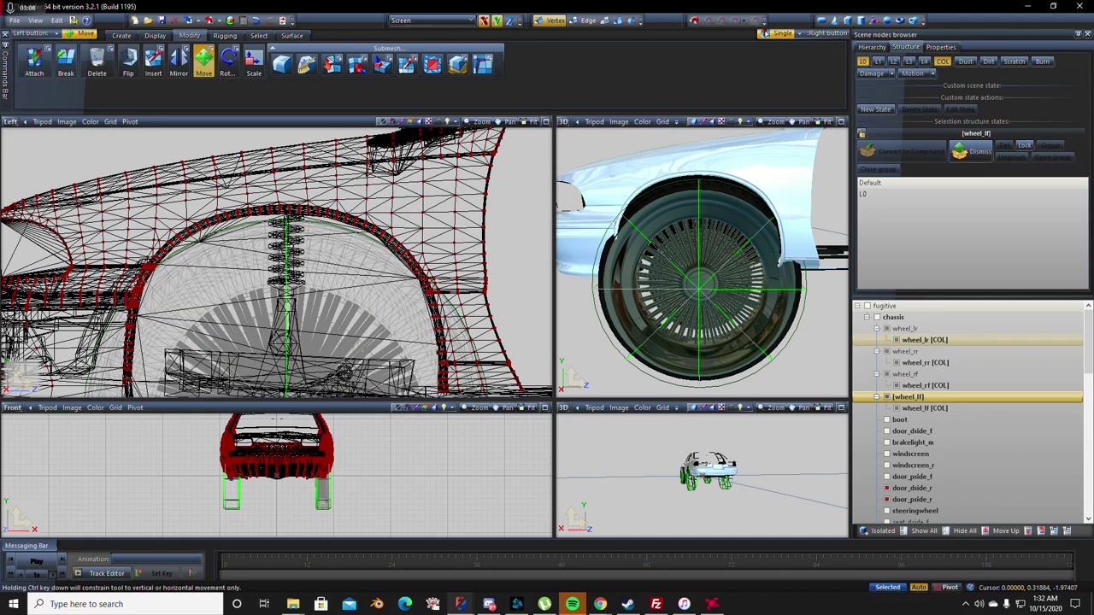
pyautogui.scroll(2, 186, 284)
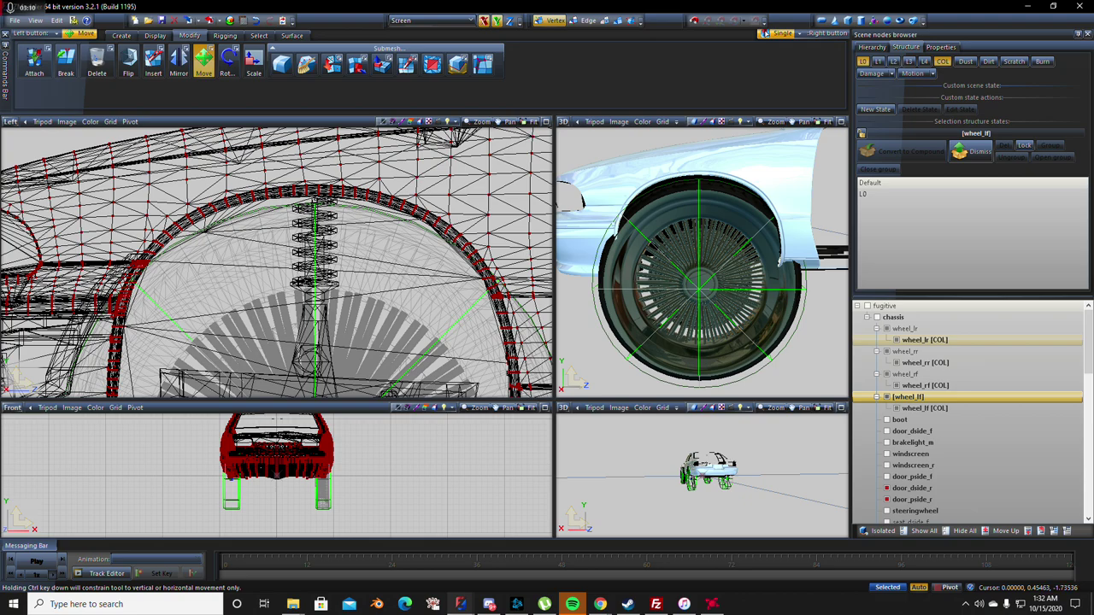
pyautogui.scroll(-7, 187, 285)
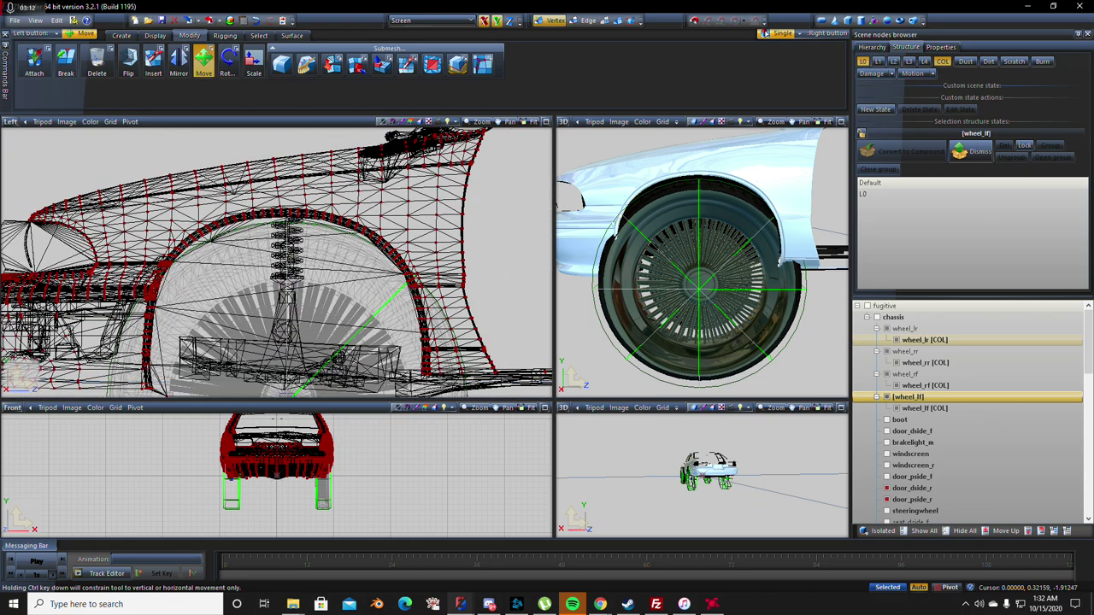
pyautogui.scroll(5, 183, 350)
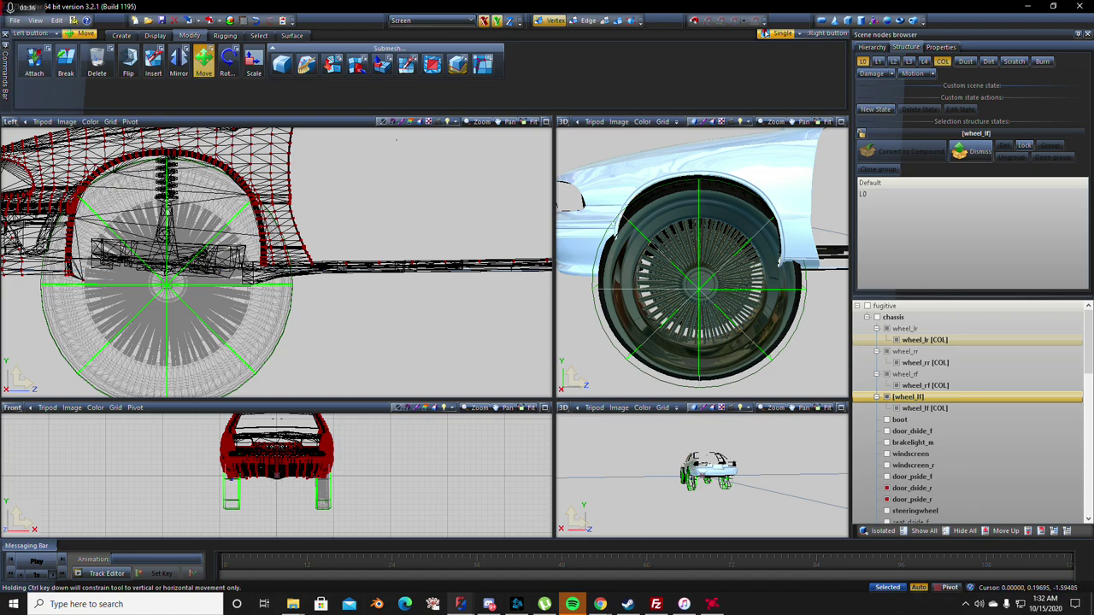
pyautogui.scroll(3, 69, 221)
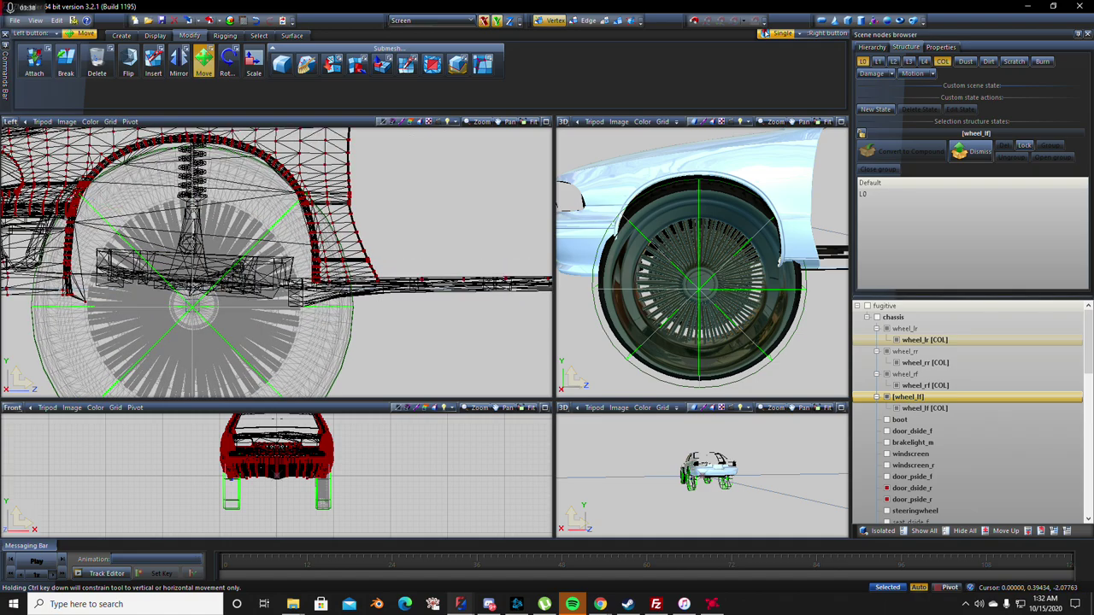
pyautogui.scroll(3, 276, 262)
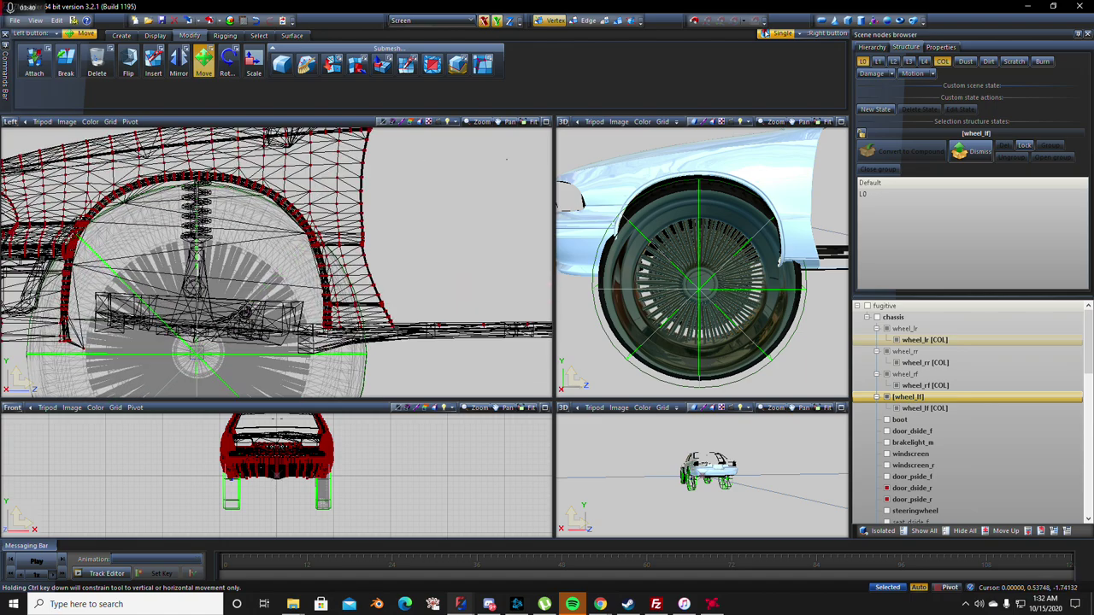
pyautogui.scroll(3, 276, 261)
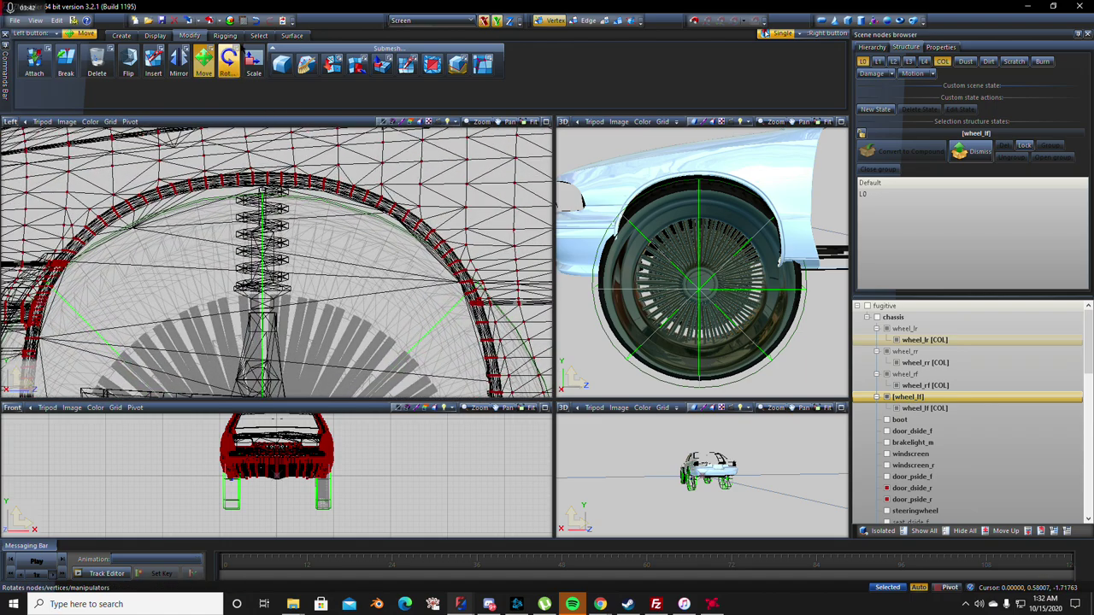
pyautogui.click(259, 35)
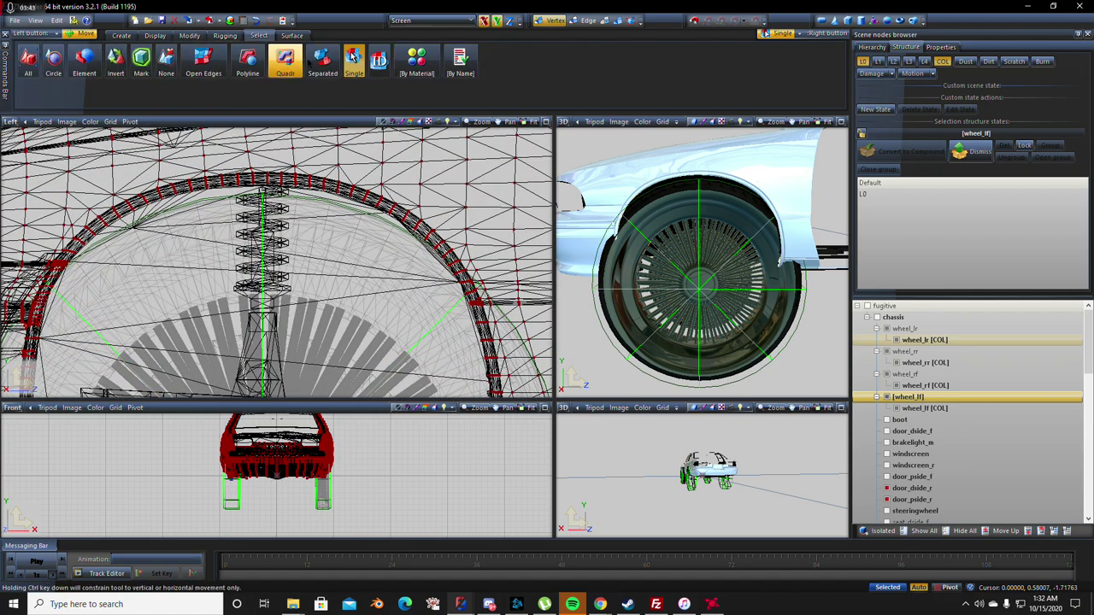
pyautogui.click(55, 69)
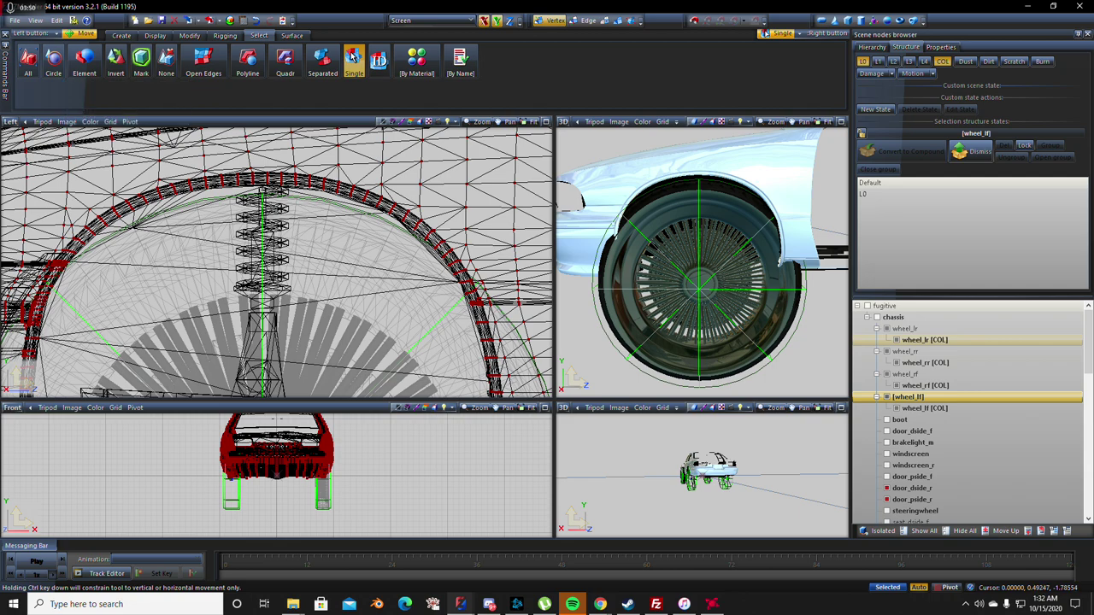
pyautogui.click(352, 56)
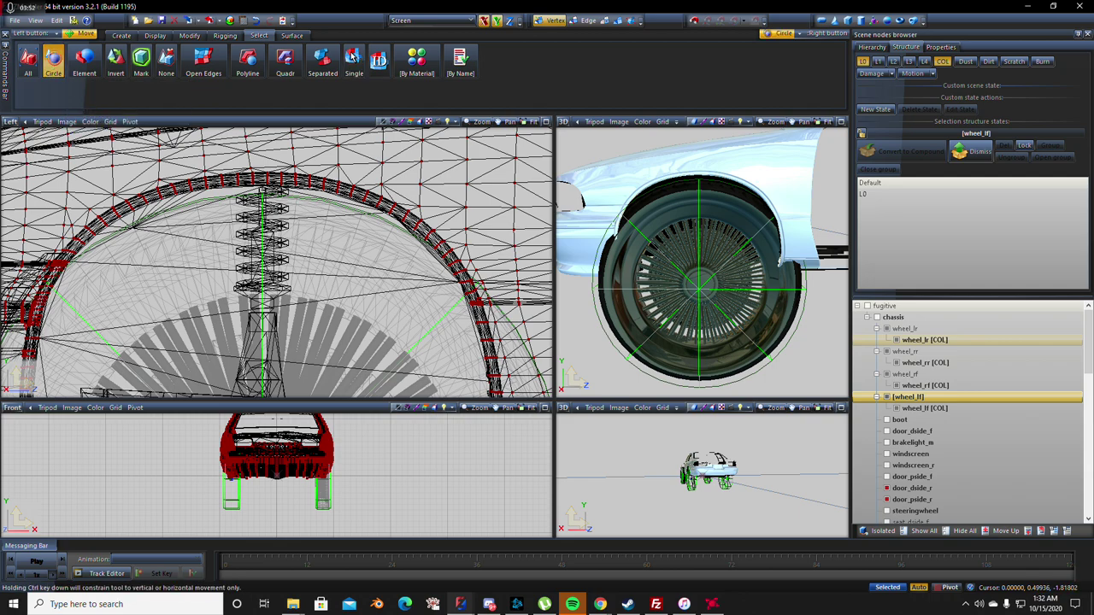
# - Select a small cluster of vertices on the upper edge of the front wheel arch
pyautogui.click(206, 159)
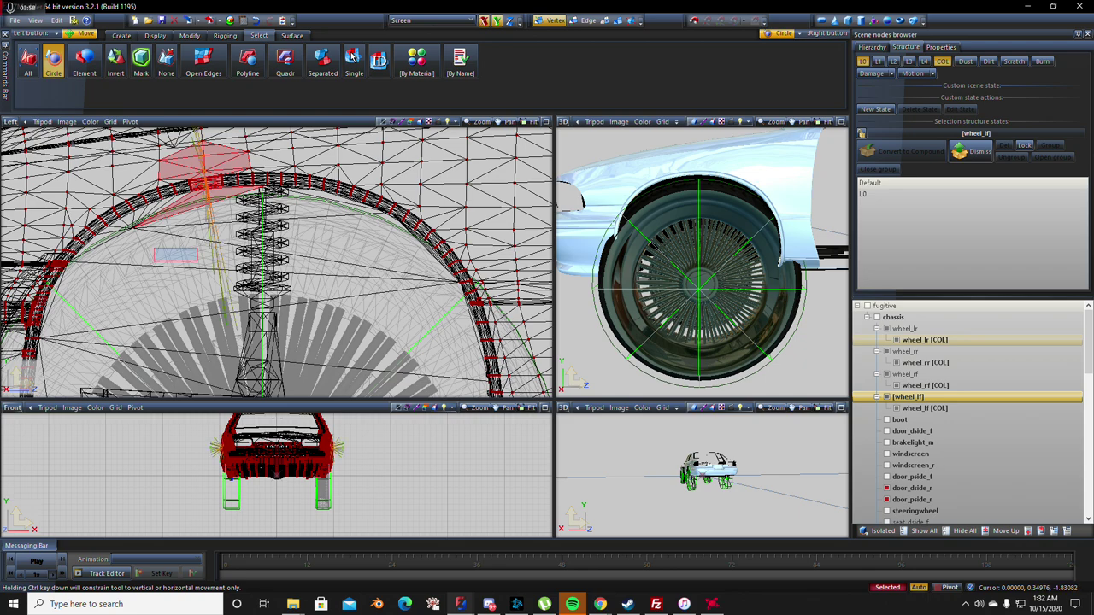
pyautogui.press('Delete')
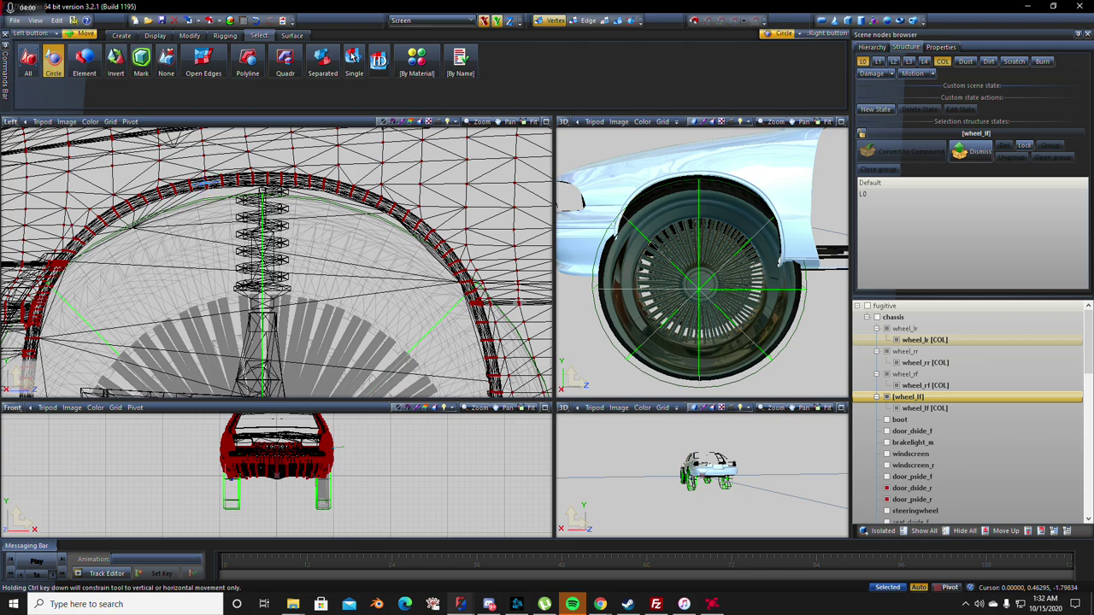
pyautogui.click(205, 184)
pyautogui.scroll(-2, 214, 273)
pyautogui.scroll(-5, 276, 263)
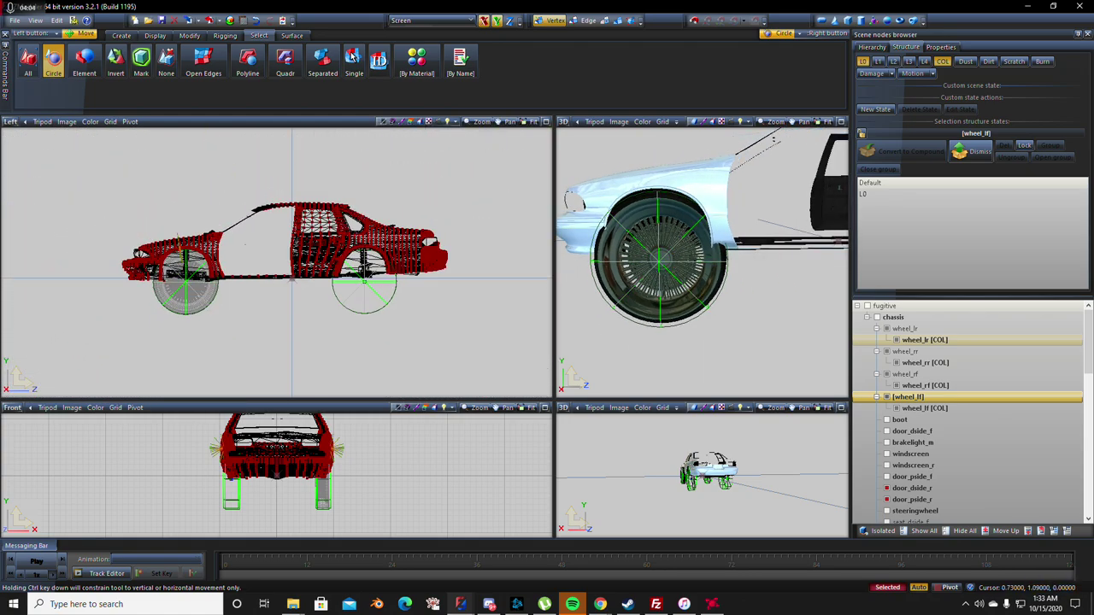
pyautogui.scroll(4, 392, 239)
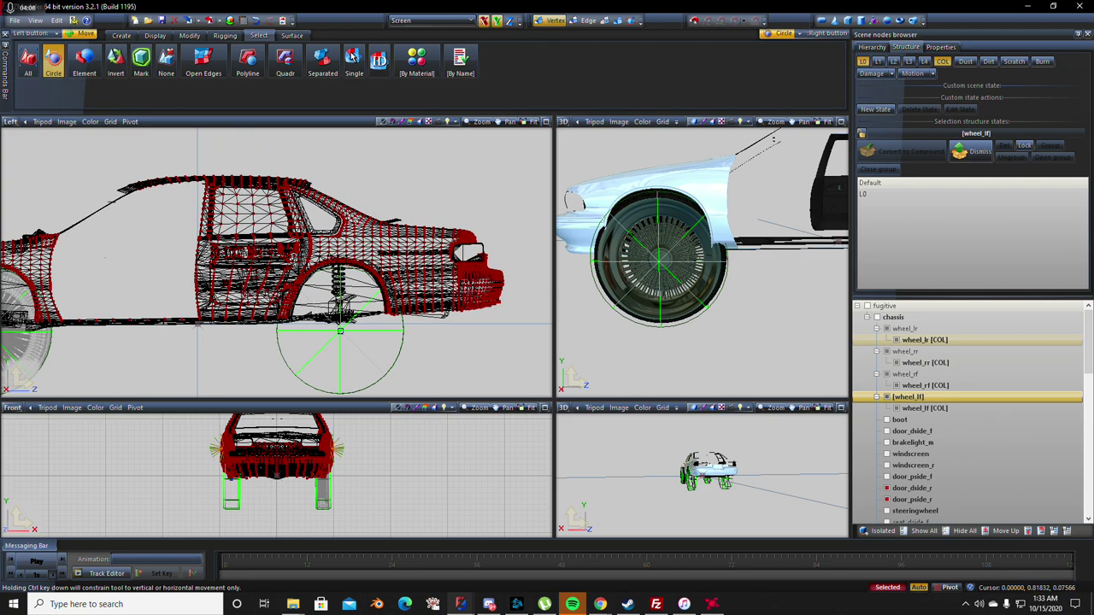
pyautogui.click(227, 224)
pyautogui.scroll(-3, 223, 266)
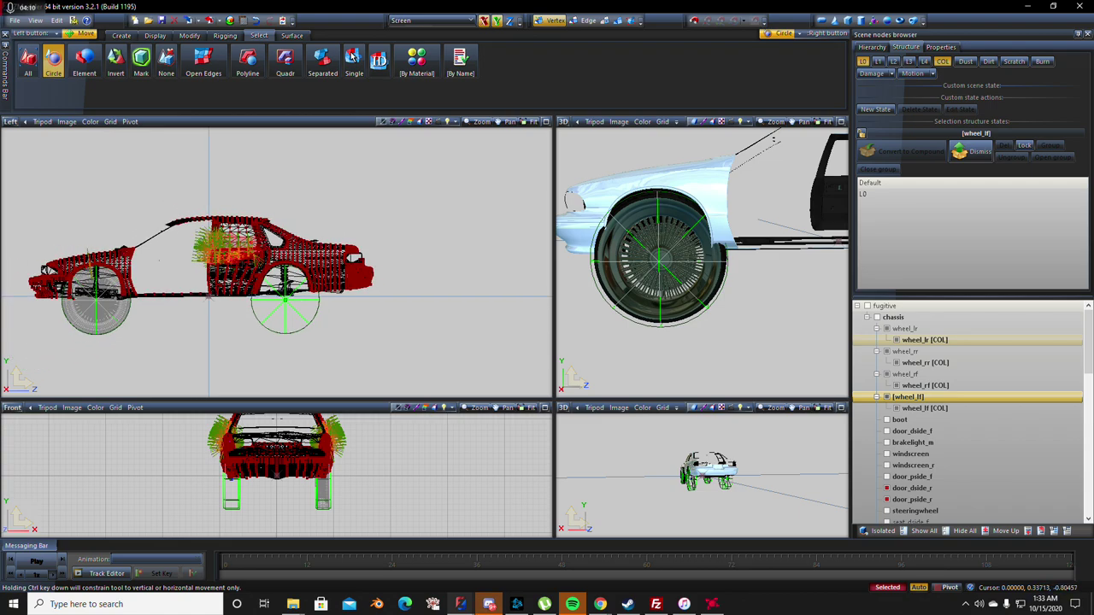
pyautogui.click(916, 185)
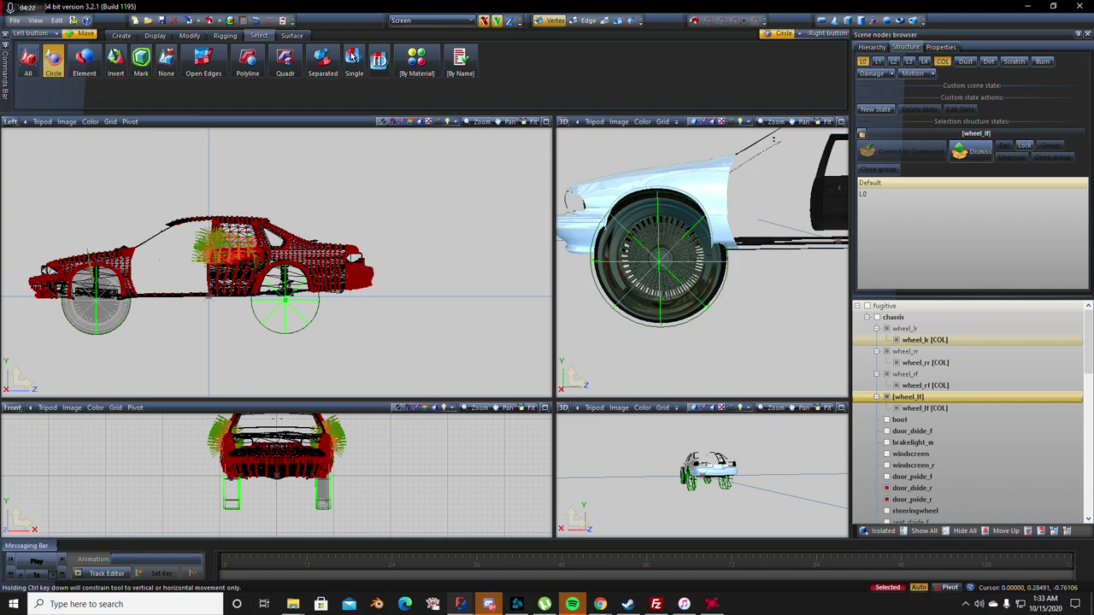
pyautogui.scroll(5, 98, 282)
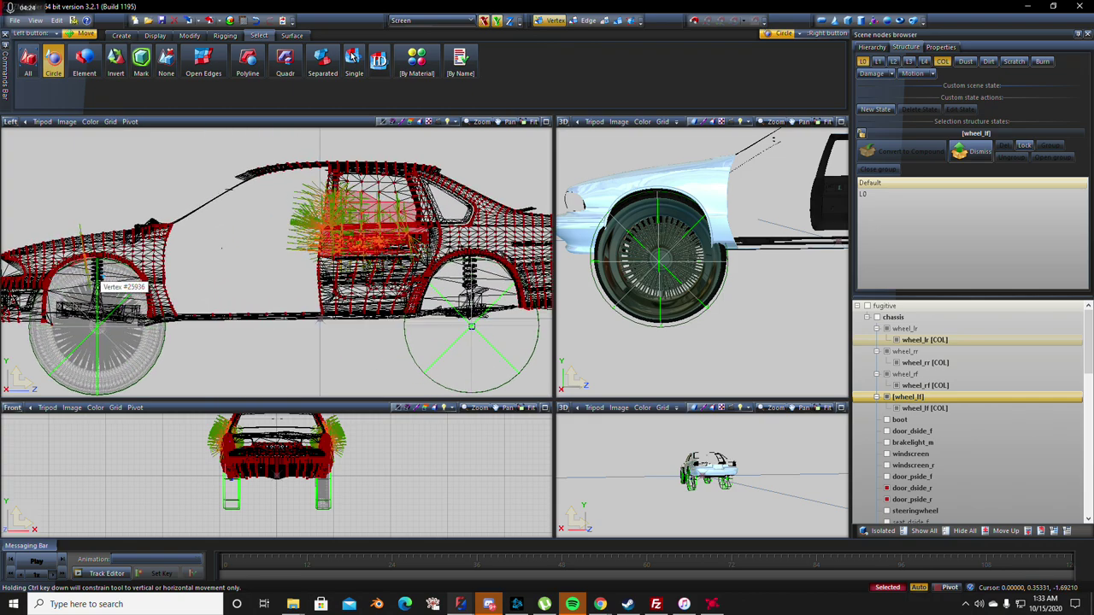
# - Lower the first column of front wheel arch vertices just ahead of the arch's top toward the wheel outline
pyautogui.scroll(5, 98, 283)
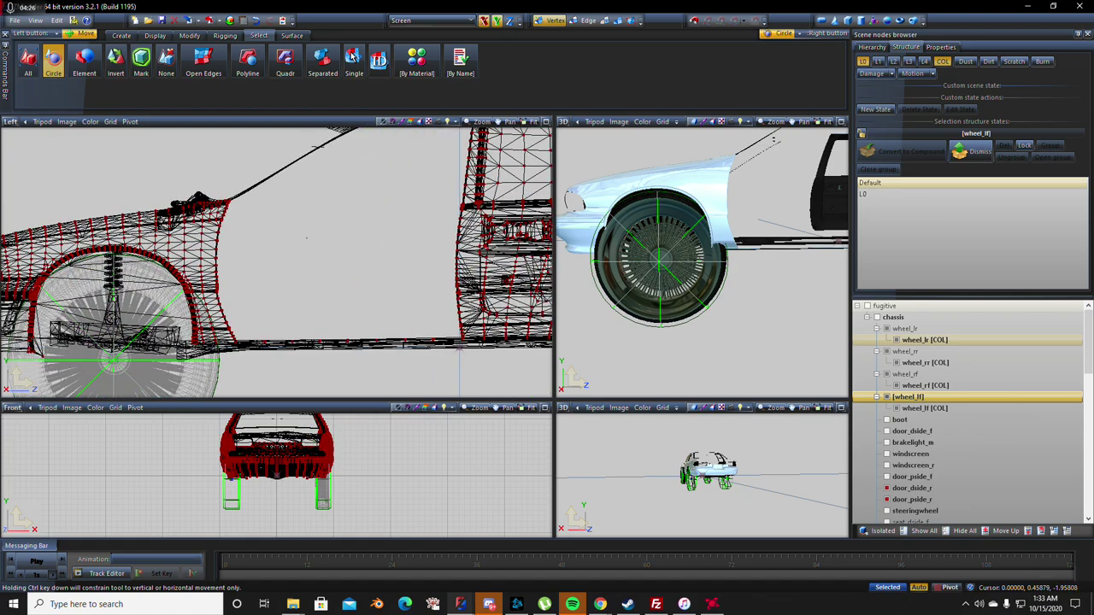
pyautogui.scroll(5, 107, 295)
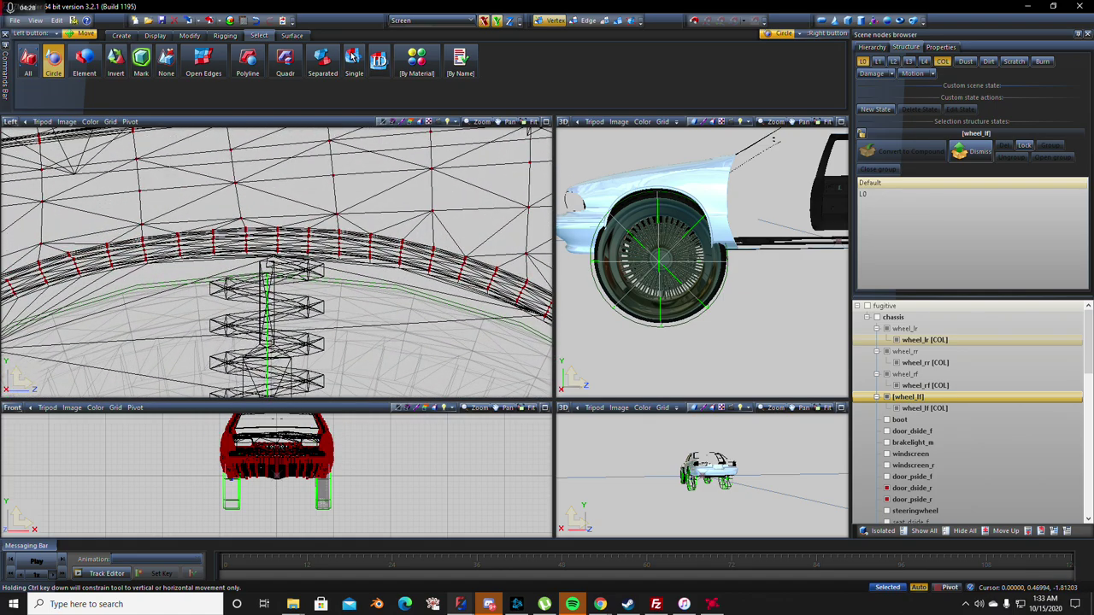
pyautogui.moveTo(151, 274)
pyautogui.mouseDown()
pyautogui.moveTo(152, 298)
pyautogui.moveTo(144, 255)
pyautogui.moveTo(110, 250)
pyautogui.moveTo(114, 262)
pyautogui.mouseUp()
pyautogui.scroll(-3, 96, 385)
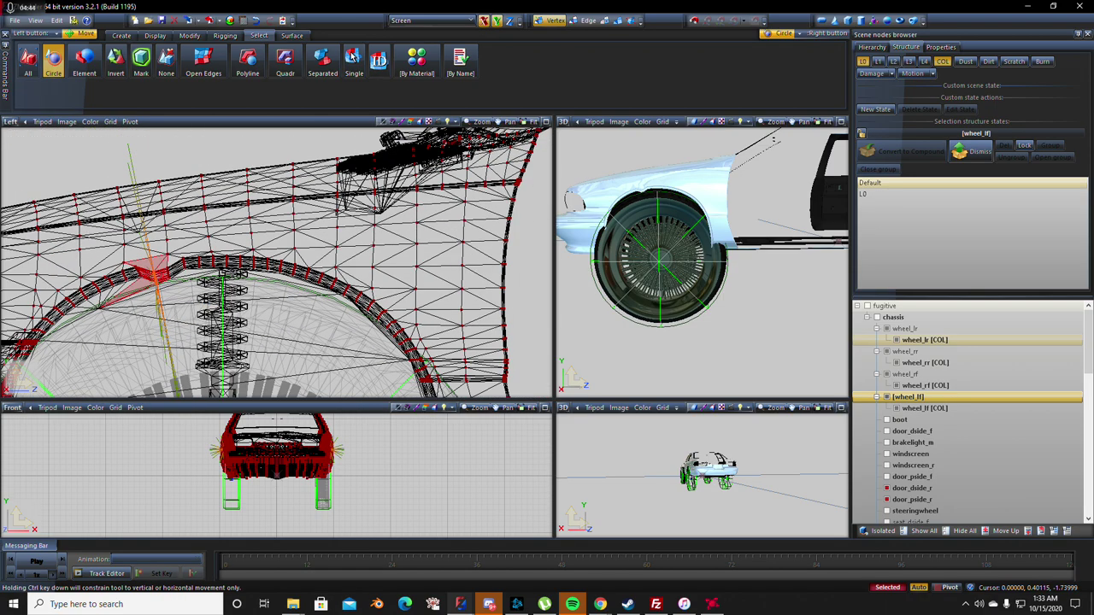
# - Move the next columns of arch vertices farther forward down to the wheel outline, one column at a time
pyautogui.scroll(2, 102, 376)
pyautogui.moveTo(171, 183); pyautogui.dragTo(107, 260)
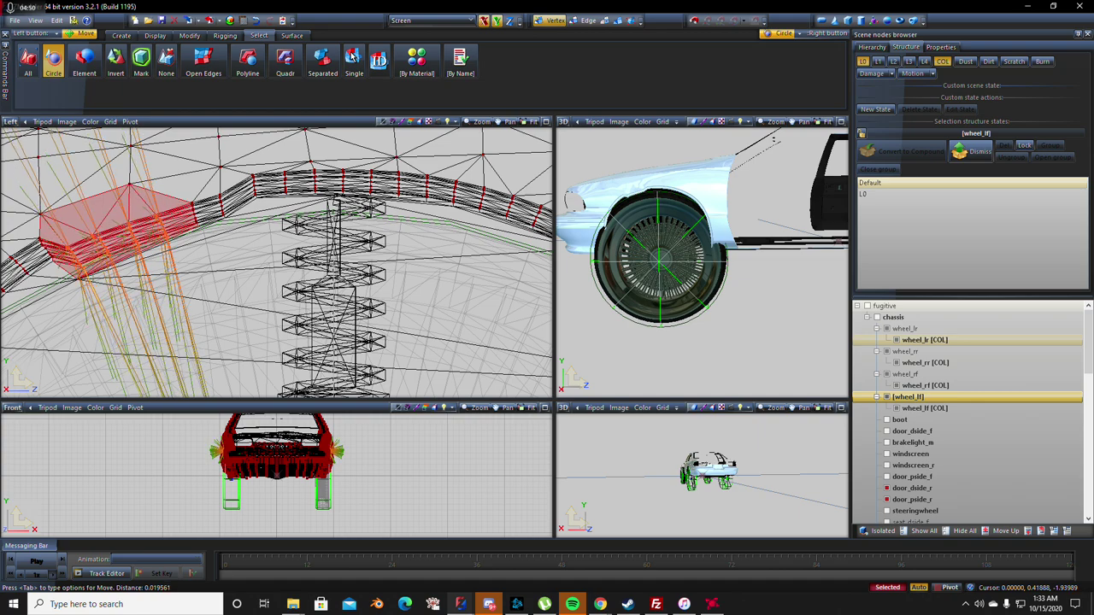
pyautogui.scroll(2, 112, 269)
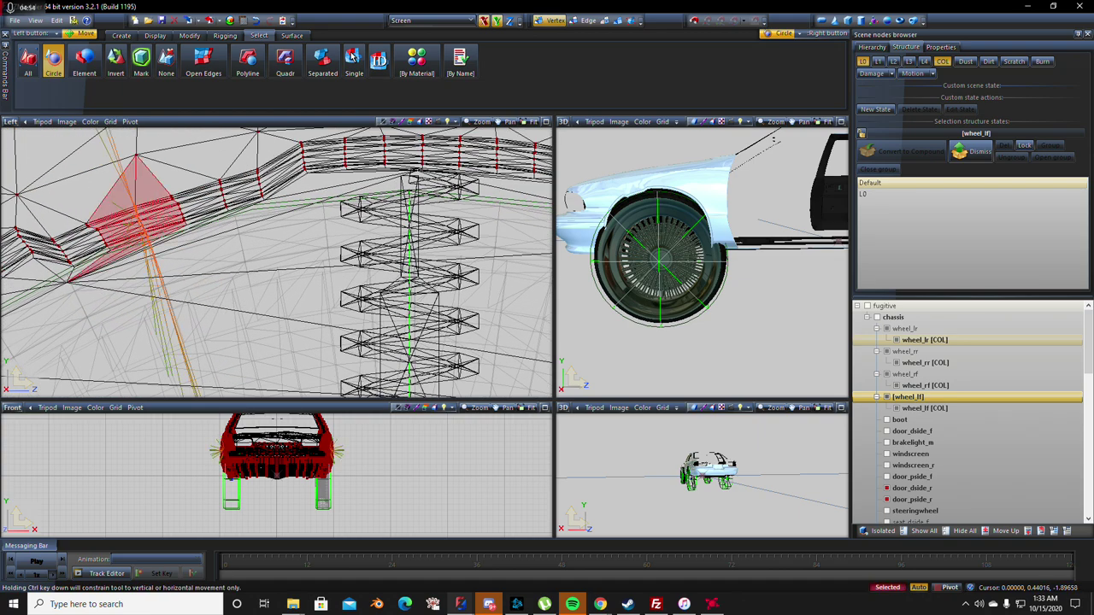
pyautogui.moveTo(141, 224); pyautogui.dragTo(52, 258)
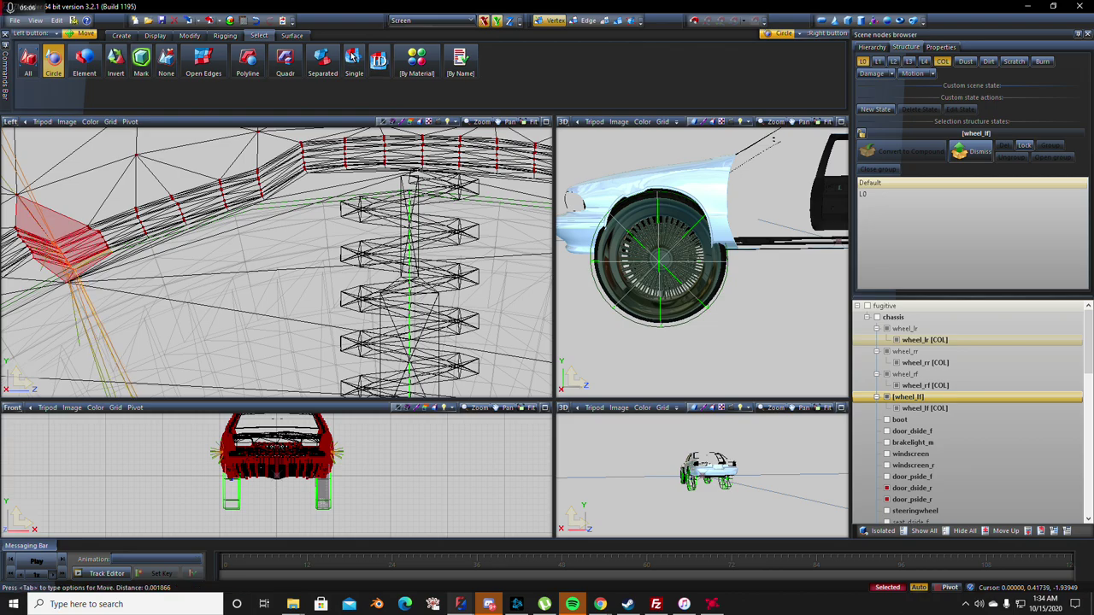
# - Pull the kinked vertex columns on the front curve of the wheel arch forward and down to smooth the edge along the tyre
pyautogui.scroll(-5, 231, 289)
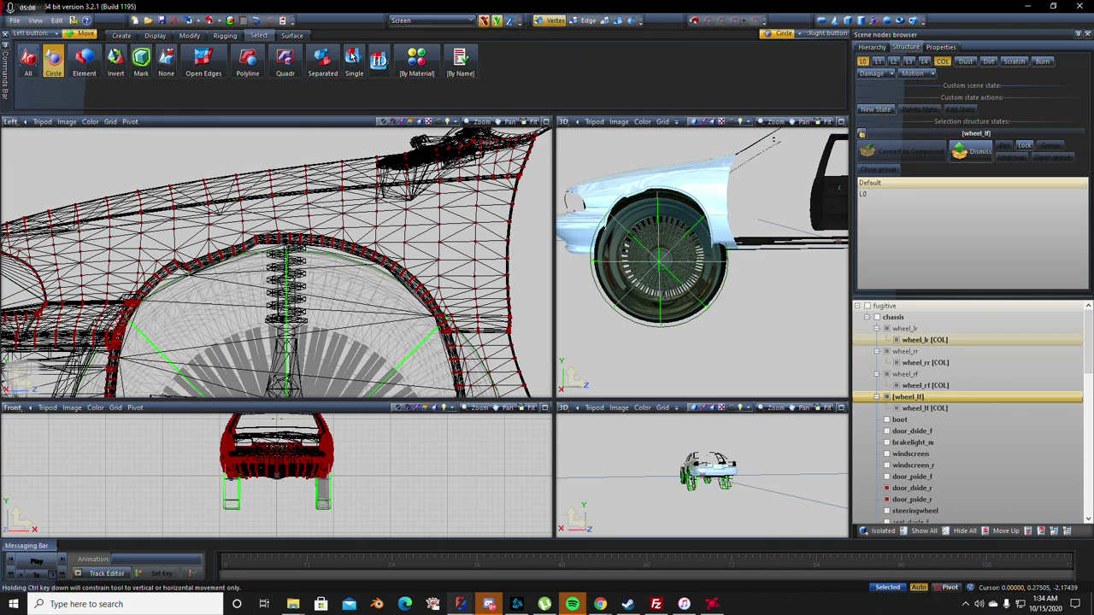
pyautogui.scroll(4, 212, 320)
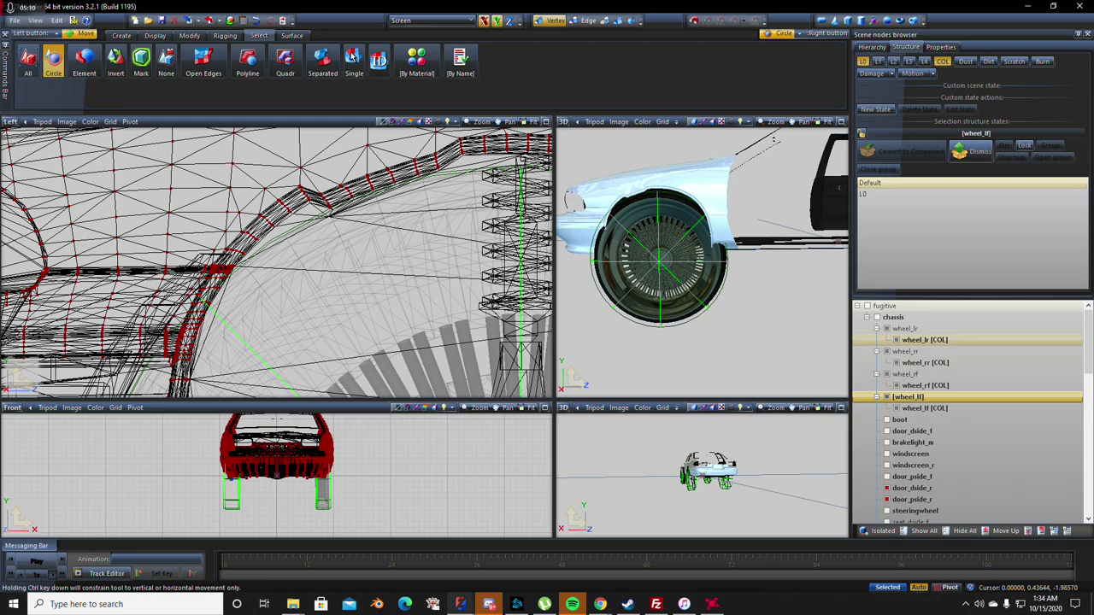
pyautogui.click(295, 189)
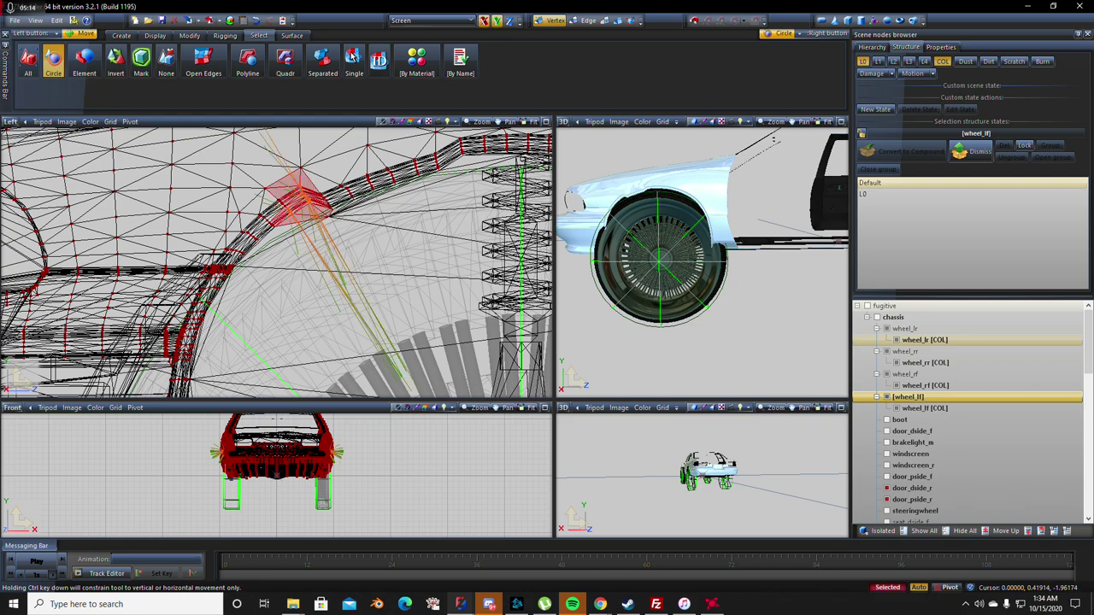
pyautogui.moveTo(303, 196); pyautogui.dragTo(275, 228)
pyautogui.click(242, 227)
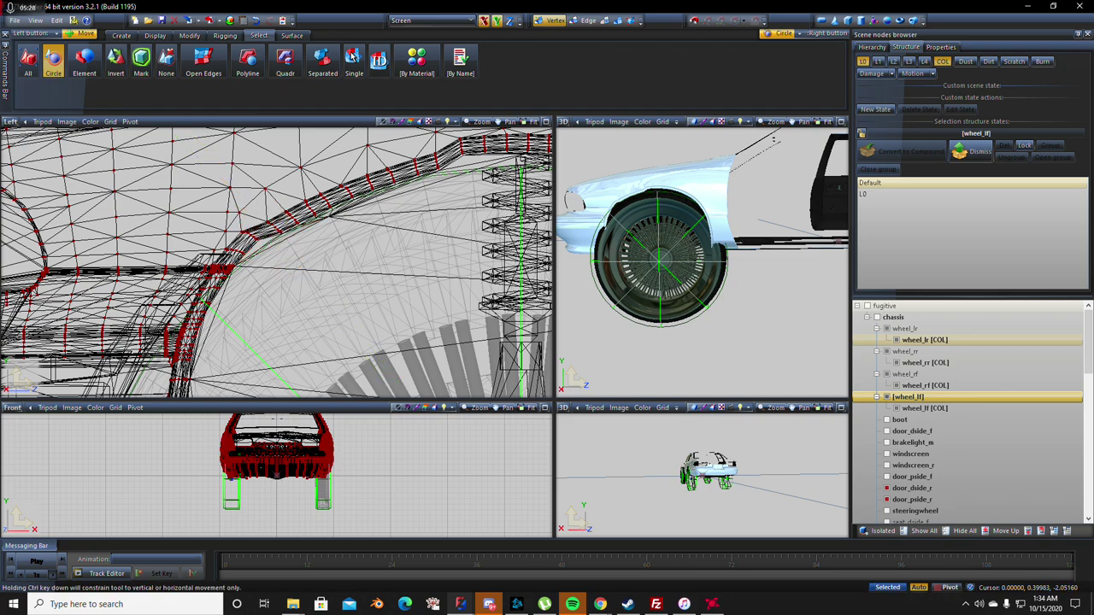
pyautogui.moveTo(244, 229); pyautogui.dragTo(248, 231)
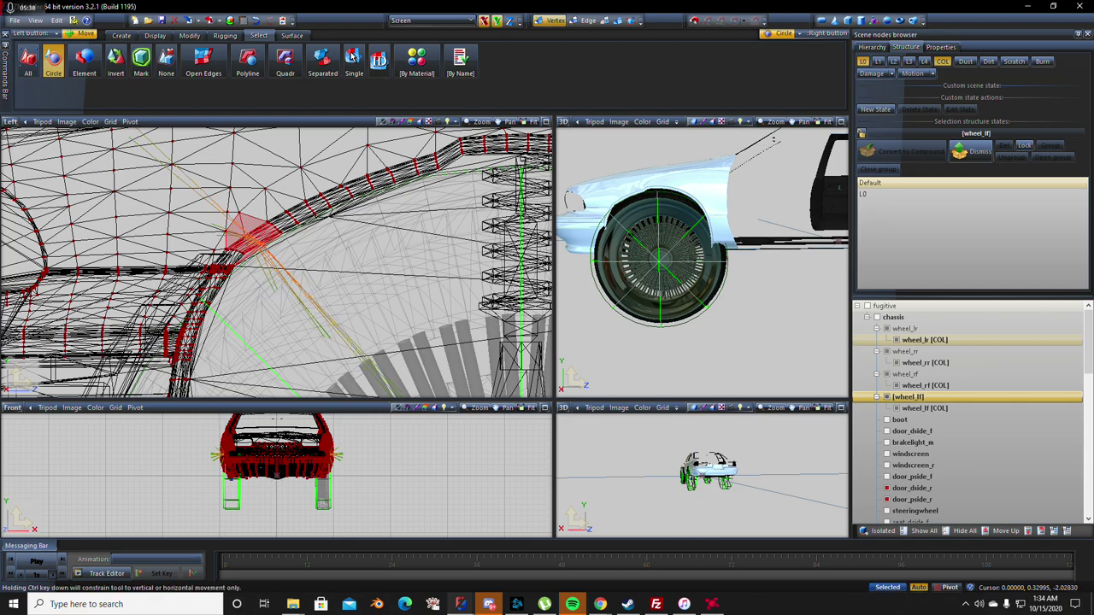
# - Select the arch-edge vertices just above the bumper seam and nudge them to follow the wheel outline
pyautogui.scroll(3, 247, 231)
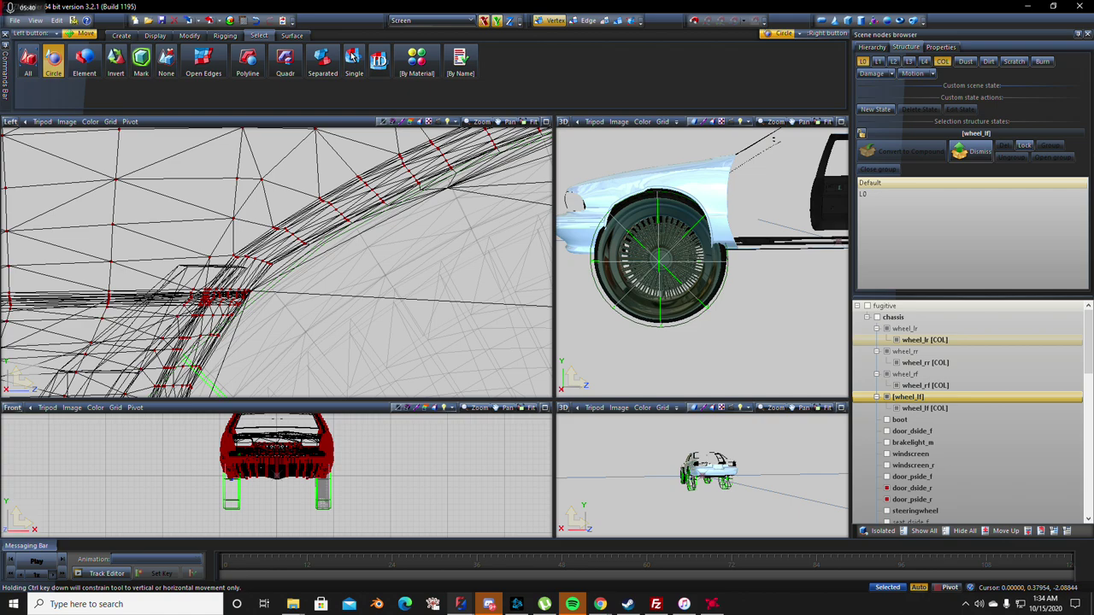
pyautogui.moveTo(189, 238); pyautogui.dragTo(277, 275)
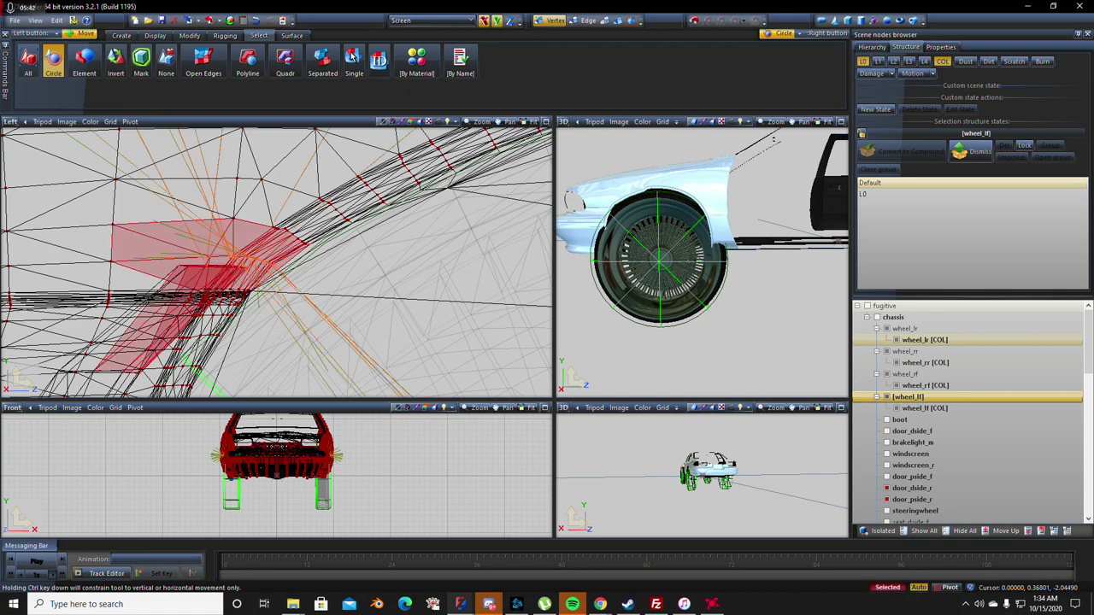
pyautogui.moveTo(175, 245); pyautogui.dragTo(282, 275)
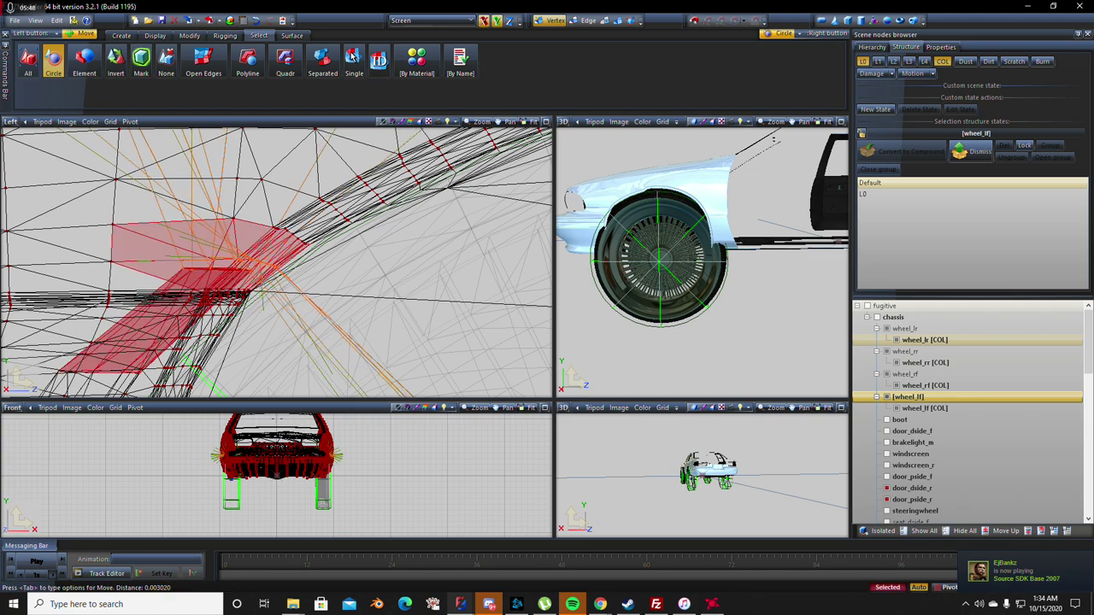
pyautogui.press('Delete')
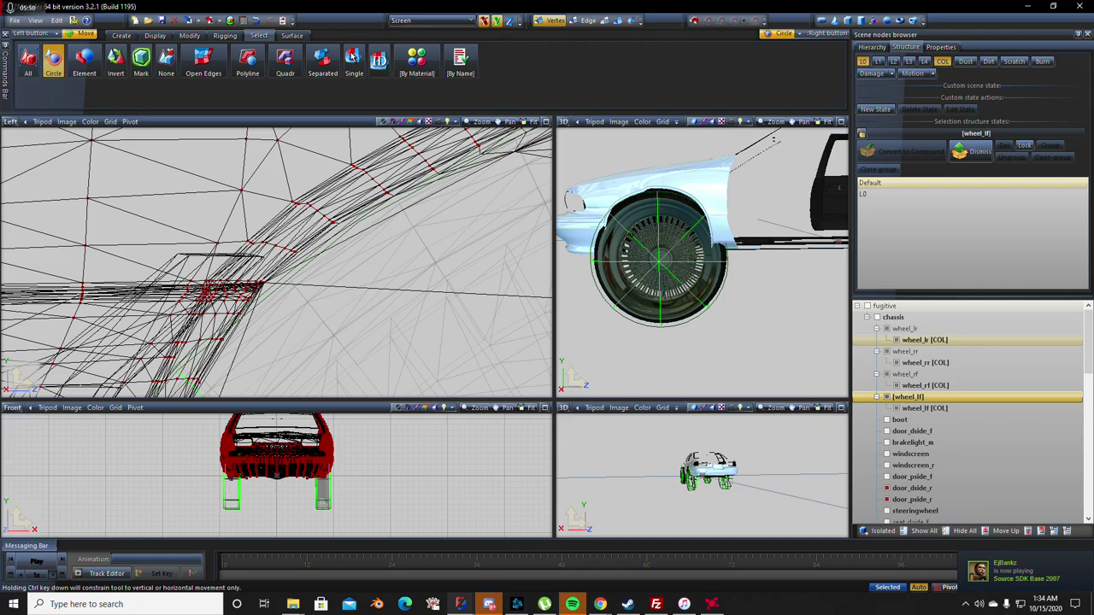
pyautogui.scroll(-10, 277, 262)
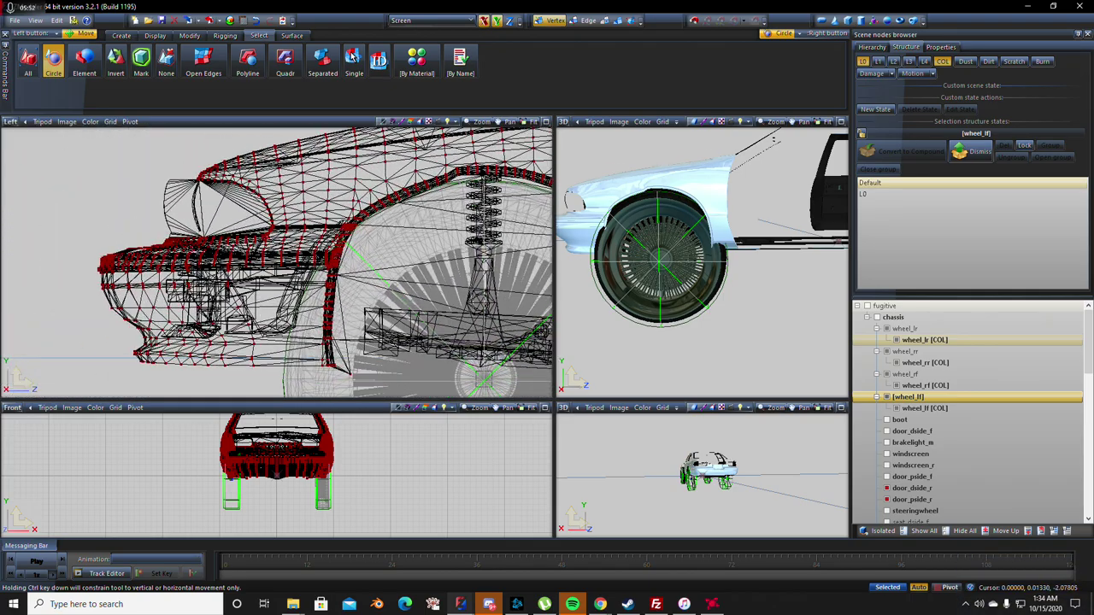
pyautogui.scroll(10, 351, 231)
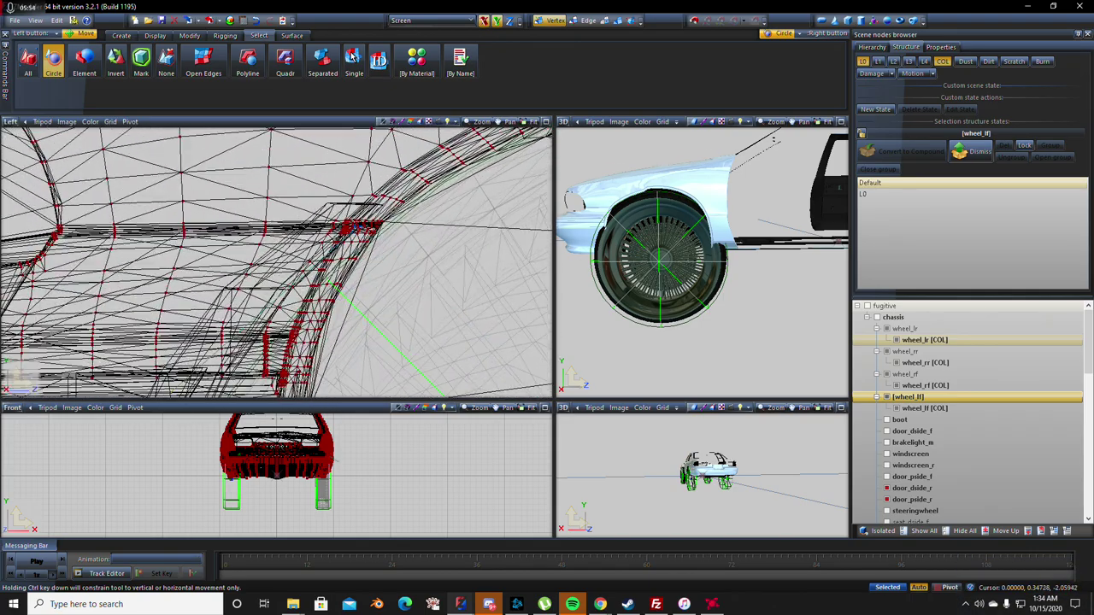
pyautogui.scroll(5, 351, 231)
pyautogui.moveTo(275, 212); pyautogui.dragTo(403, 251)
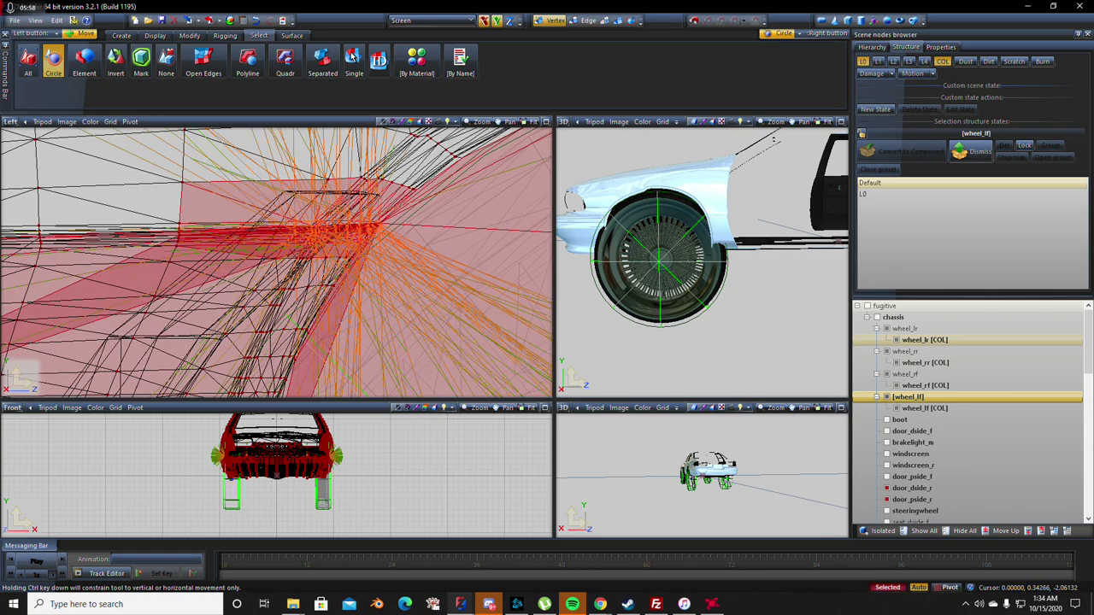
pyautogui.moveTo(403, 251)
pyautogui.mouseDown()
pyautogui.moveTo(376, 233)
pyautogui.moveTo(401, 251)
pyautogui.mouseUp()
pyautogui.click(402, 251)
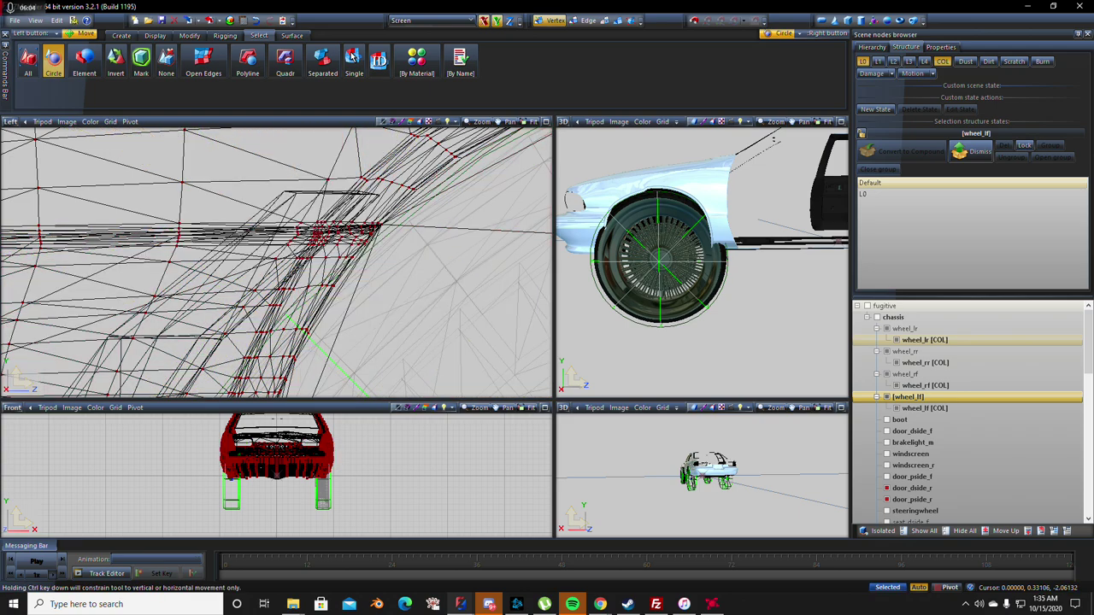
# - Shift the two rows of bumper vertices below the seam forward at the wheel arch edge, clearing the wheel outline
pyautogui.click(278, 260)
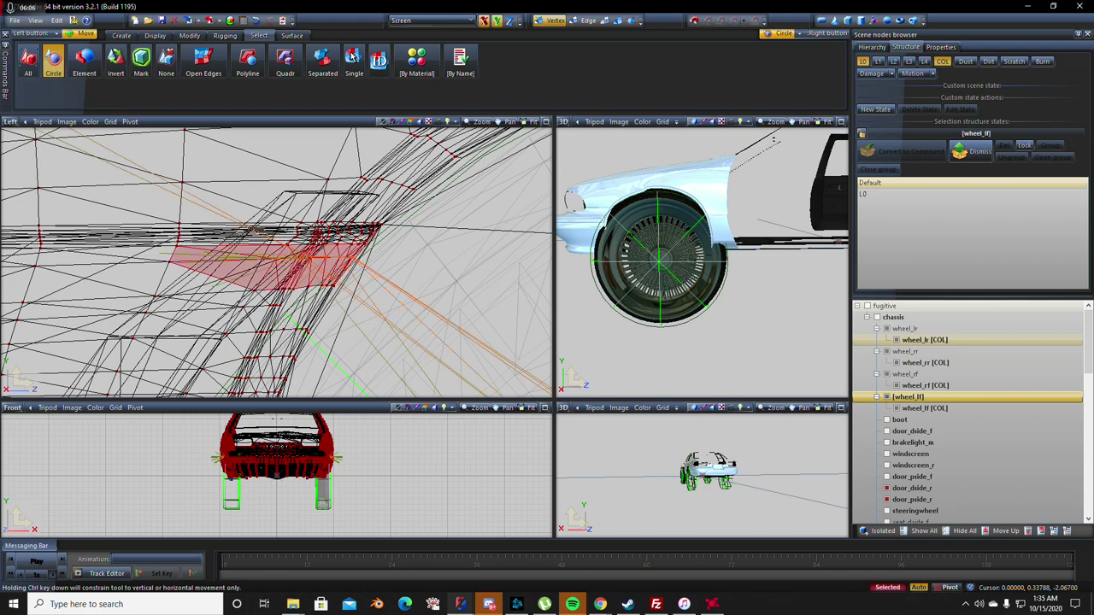
pyautogui.moveTo(297, 261); pyautogui.dragTo(293, 301)
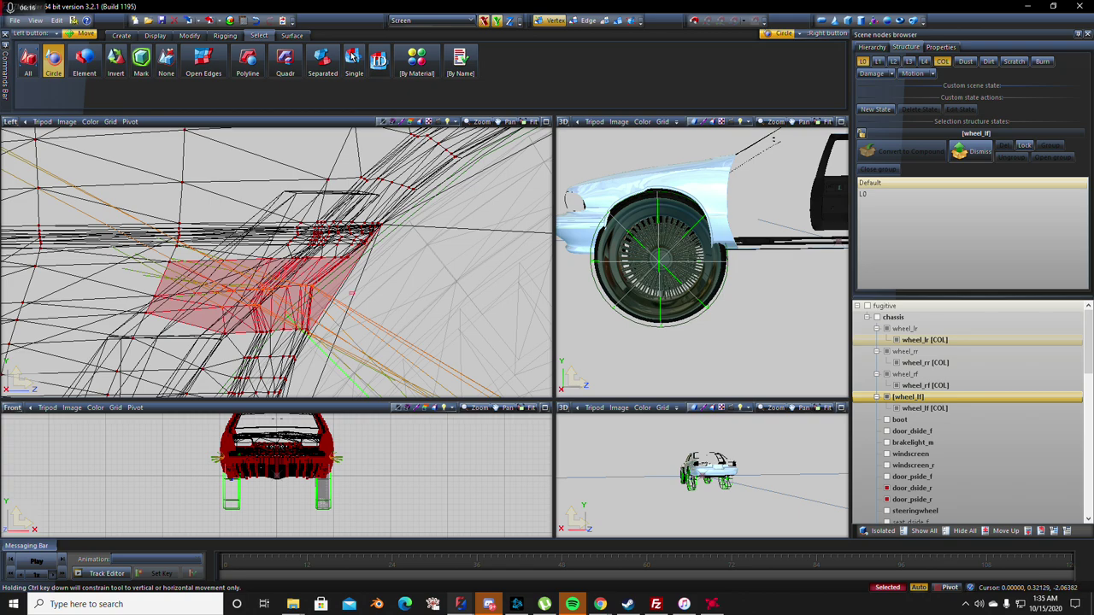
pyautogui.click(350, 293)
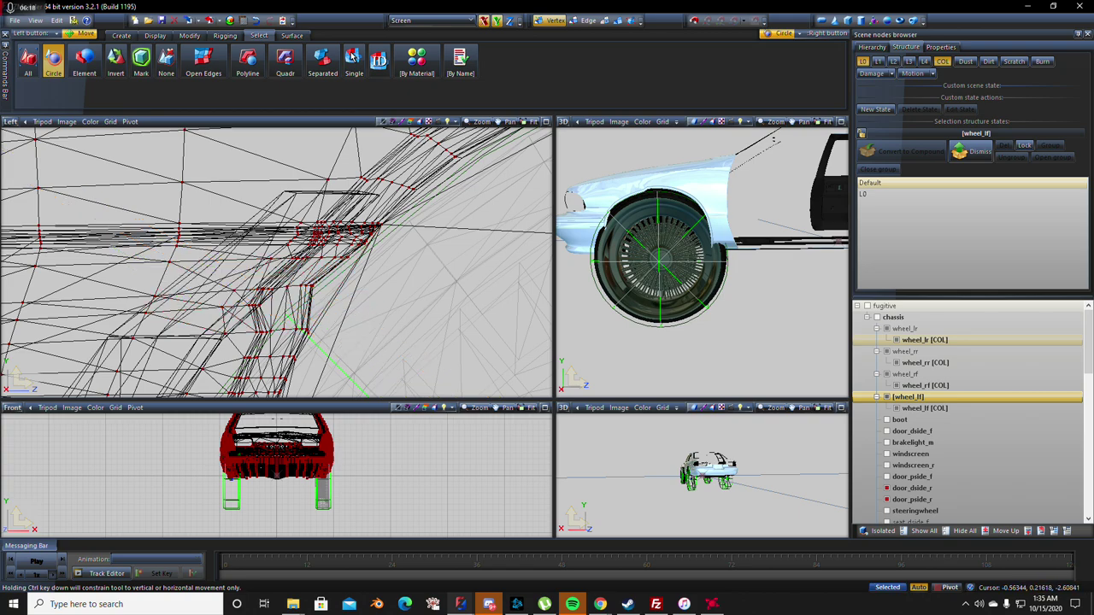
# - Adjust the narrow row of bumper vertices directly beneath the seam at the front edge of the wheel arch
pyautogui.scroll(5, 709, 205)
pyautogui.scroll(-3, 710, 256)
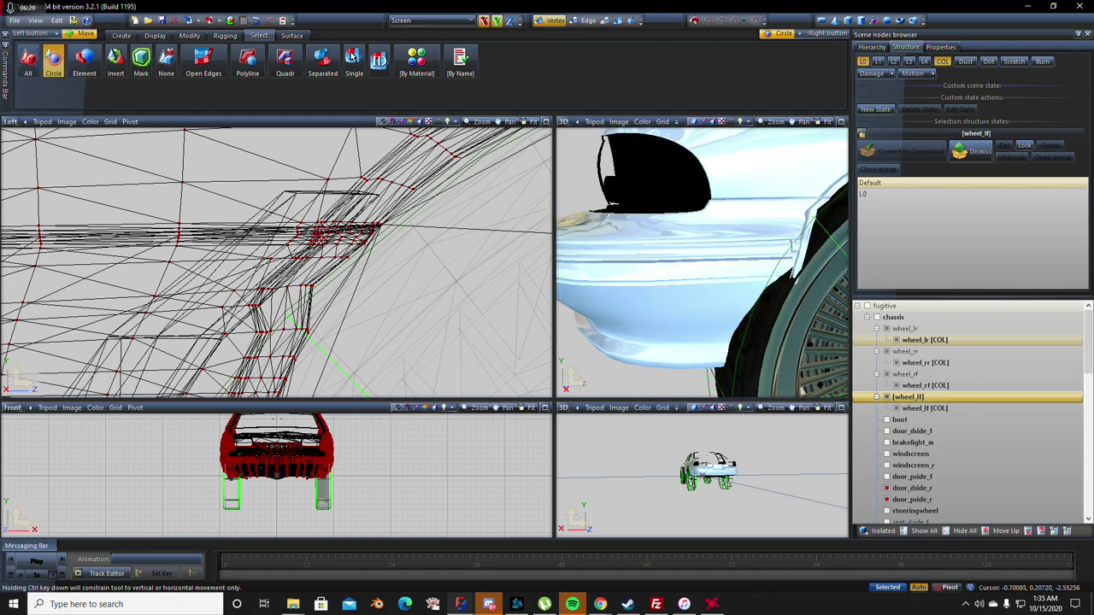
pyautogui.scroll(3, 709, 333)
pyautogui.scroll(2, 701, 261)
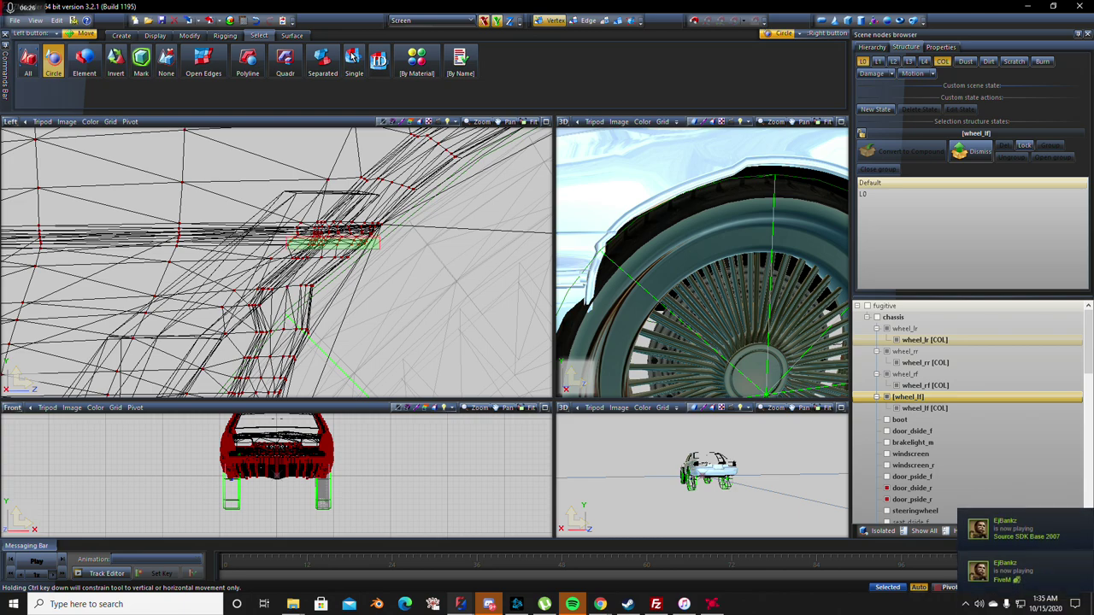
pyautogui.click(334, 244)
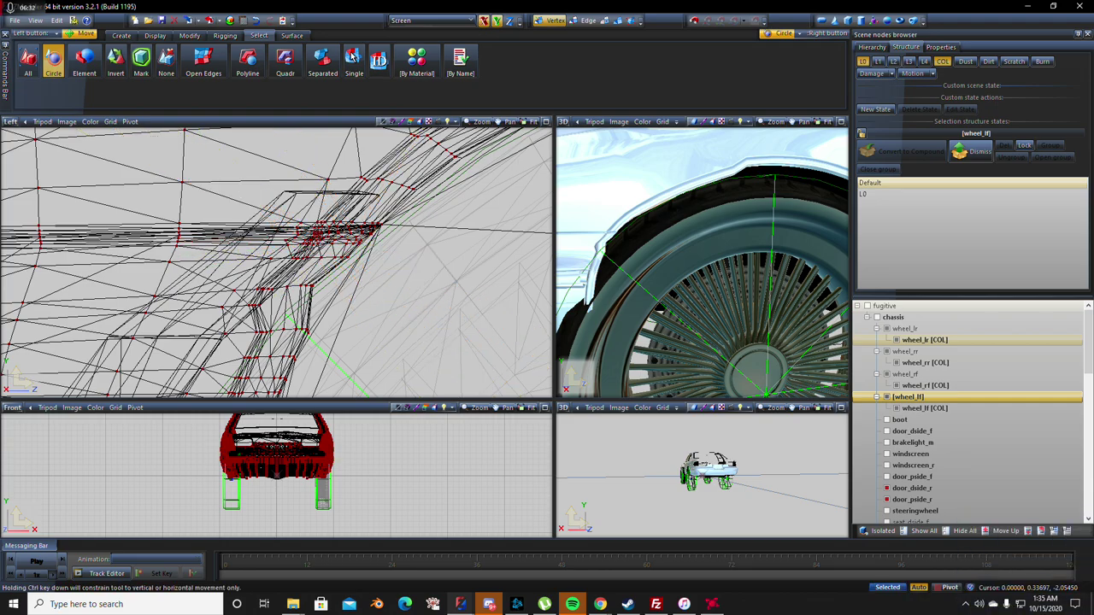
# - Move the next lower row of bumper vertices along the wheel arch edge horizontally forward, away from the wheel
pyautogui.scroll(-3, 406, 254)
pyautogui.scroll(3, 445, 256)
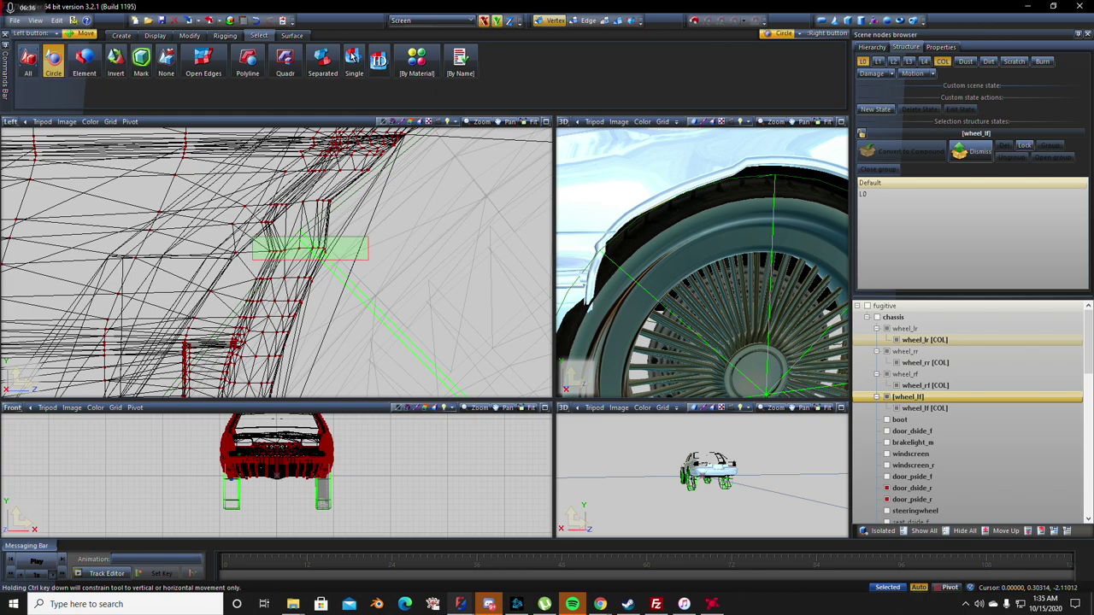
pyautogui.click(304, 248)
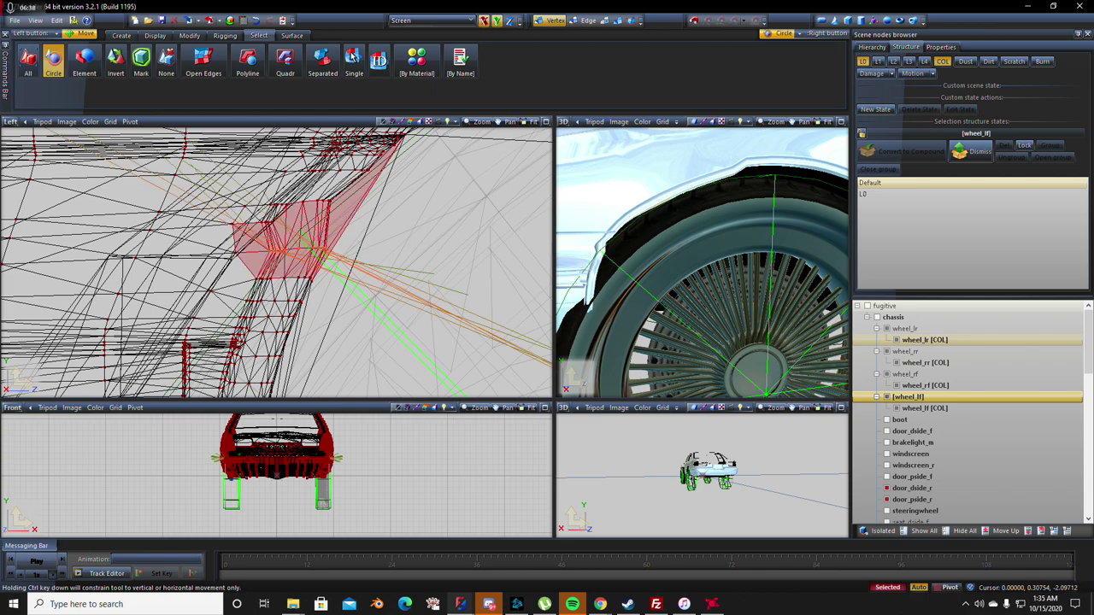
pyautogui.moveTo(303, 248); pyautogui.dragTo(257, 248)
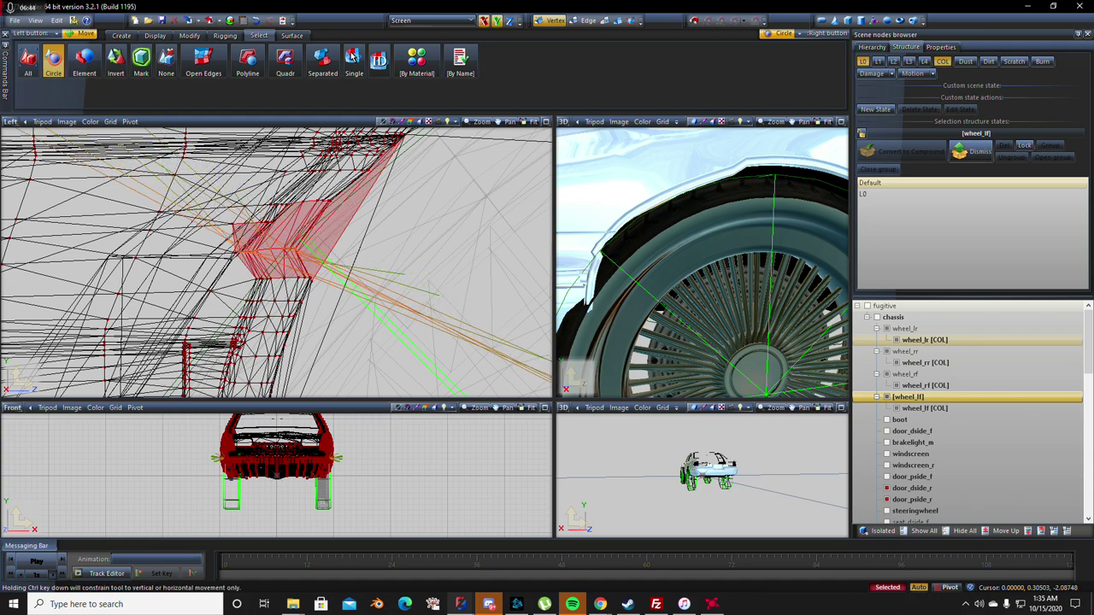
# - Extend the selection to the inner vertices in the same bumper row and nudge them forward
pyautogui.rightClick(243, 246)
pyautogui.moveTo(256, 248); pyautogui.dragTo(247, 249)
pyautogui.moveTo(235, 255); pyautogui.dragTo(248, 254)
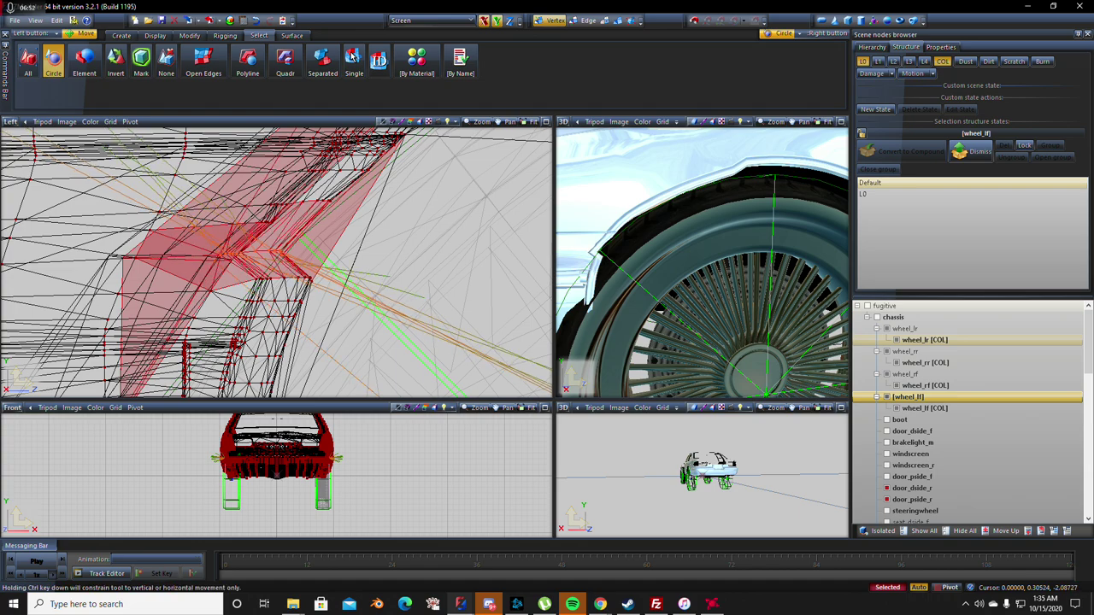
pyautogui.click(247, 254)
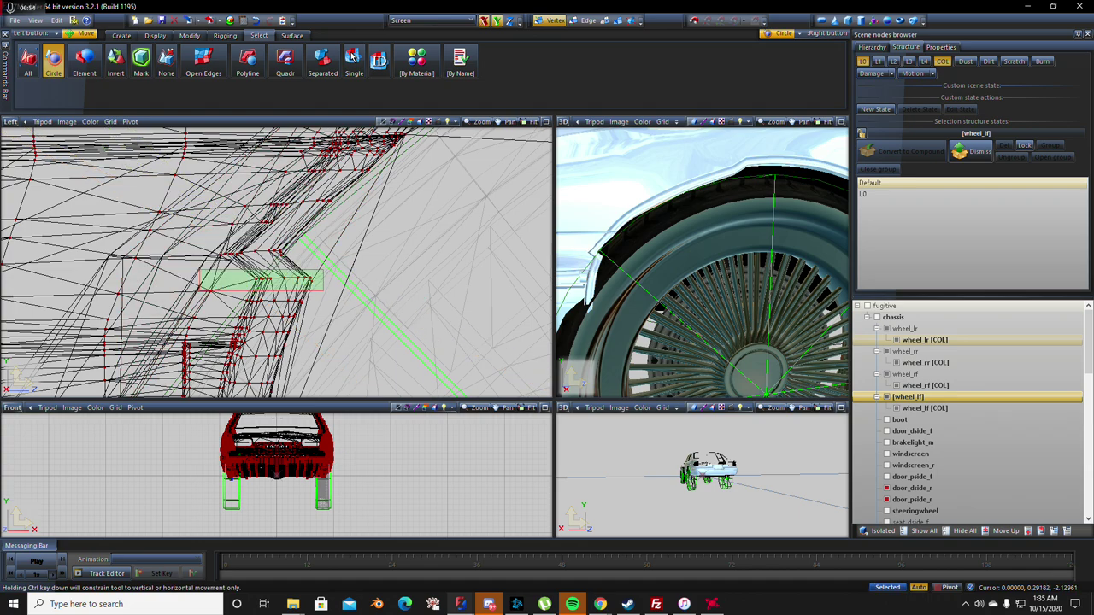
# - Move the next row of bumper vertices down the arch edge forward and adjust its foremost vertex to continue the arch curve
pyautogui.click(282, 279)
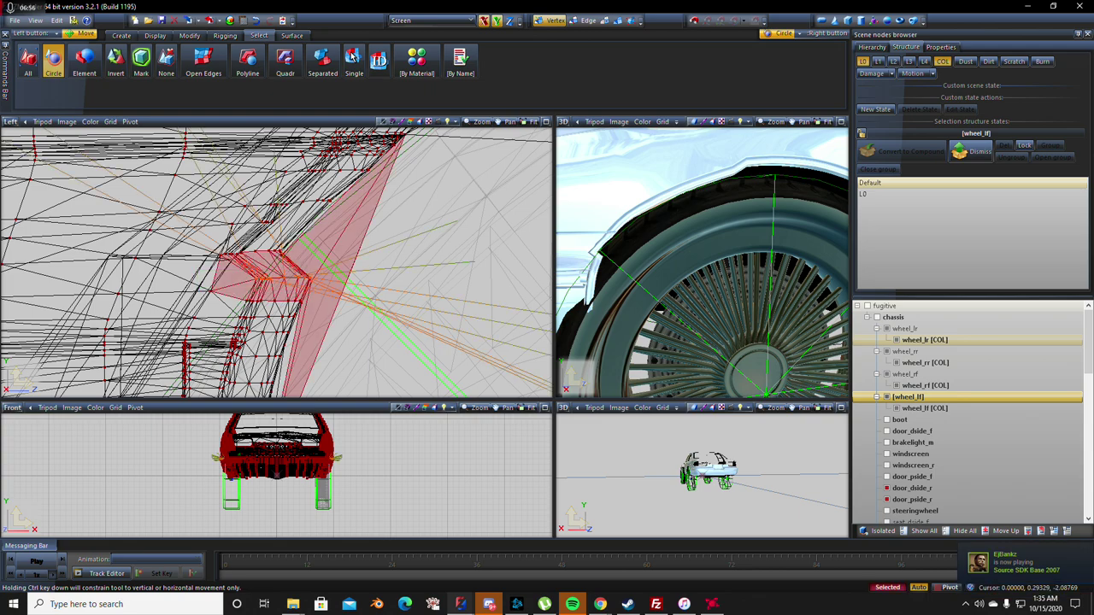
pyautogui.moveTo(310, 285); pyautogui.dragTo(289, 324)
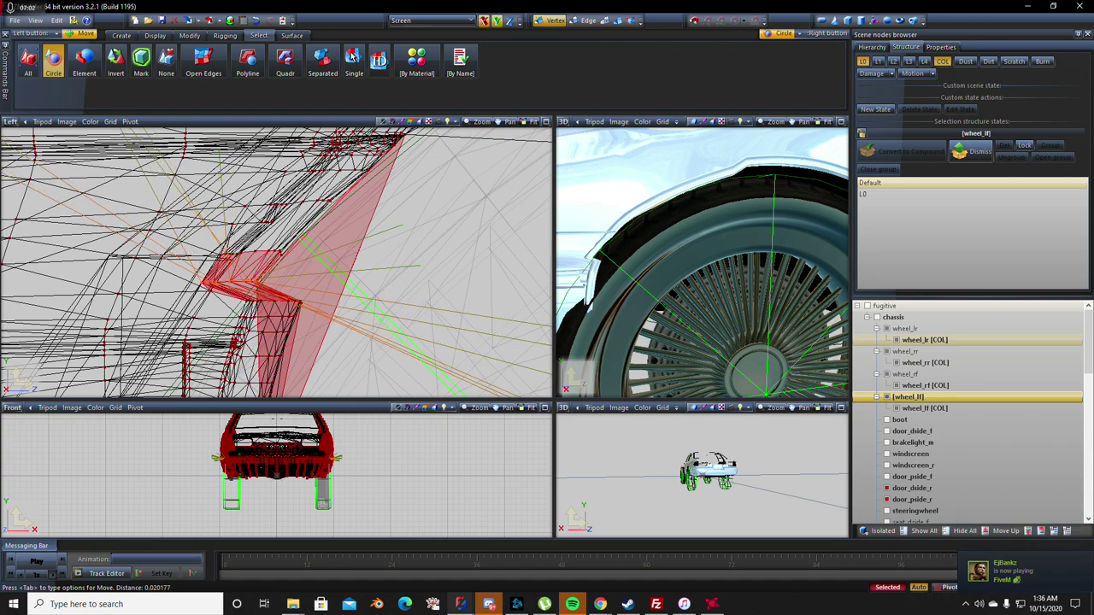
pyautogui.moveTo(311, 288); pyautogui.dragTo(311, 288)
pyautogui.click(311, 288)
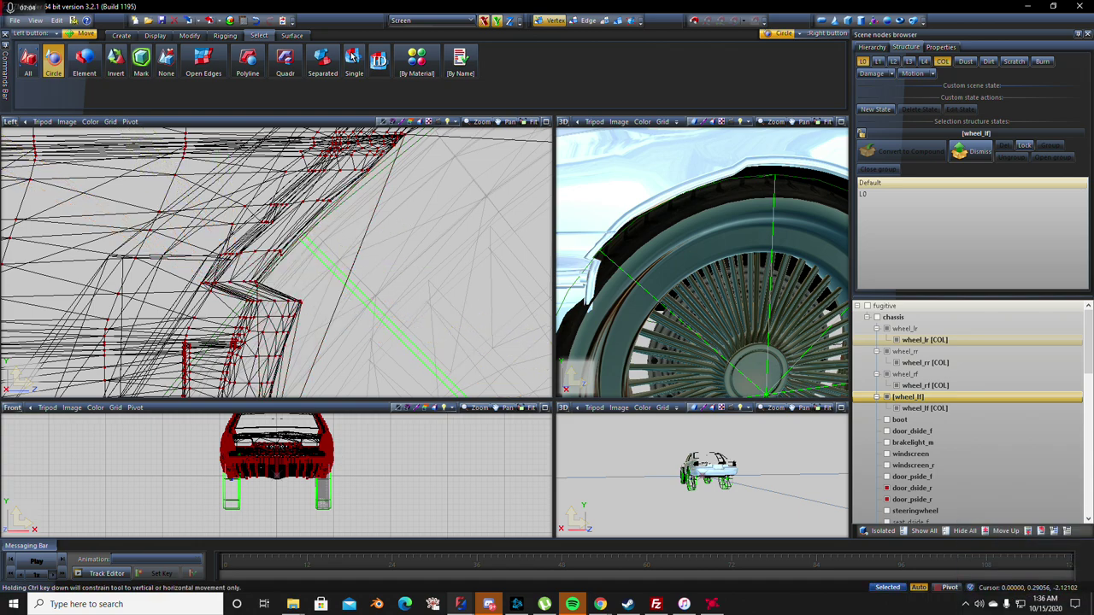
pyautogui.moveTo(208, 292); pyautogui.dragTo(195, 287)
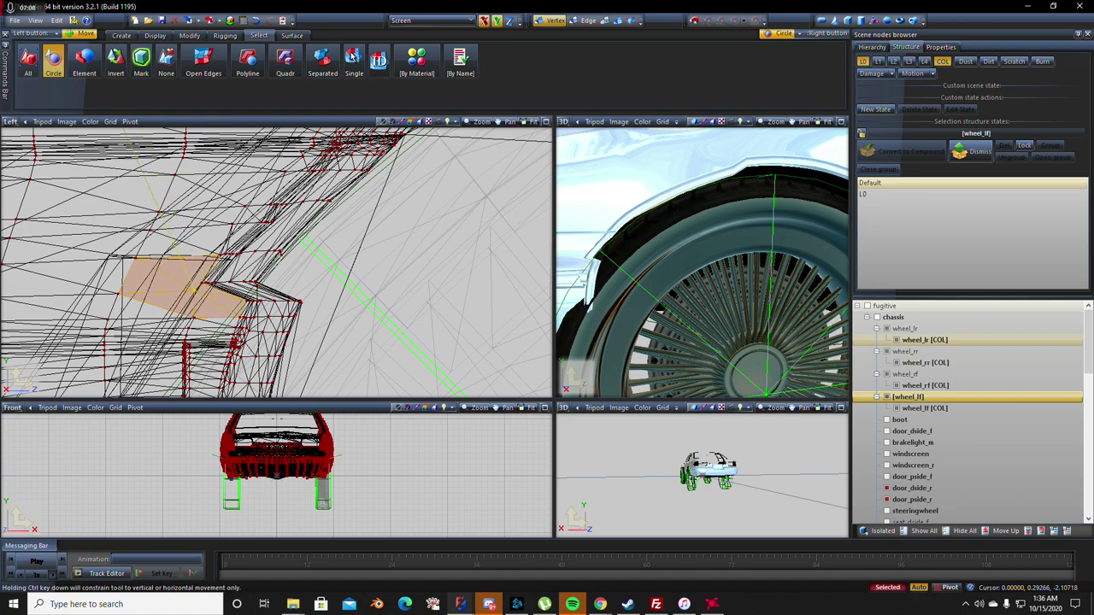
pyautogui.click(195, 287)
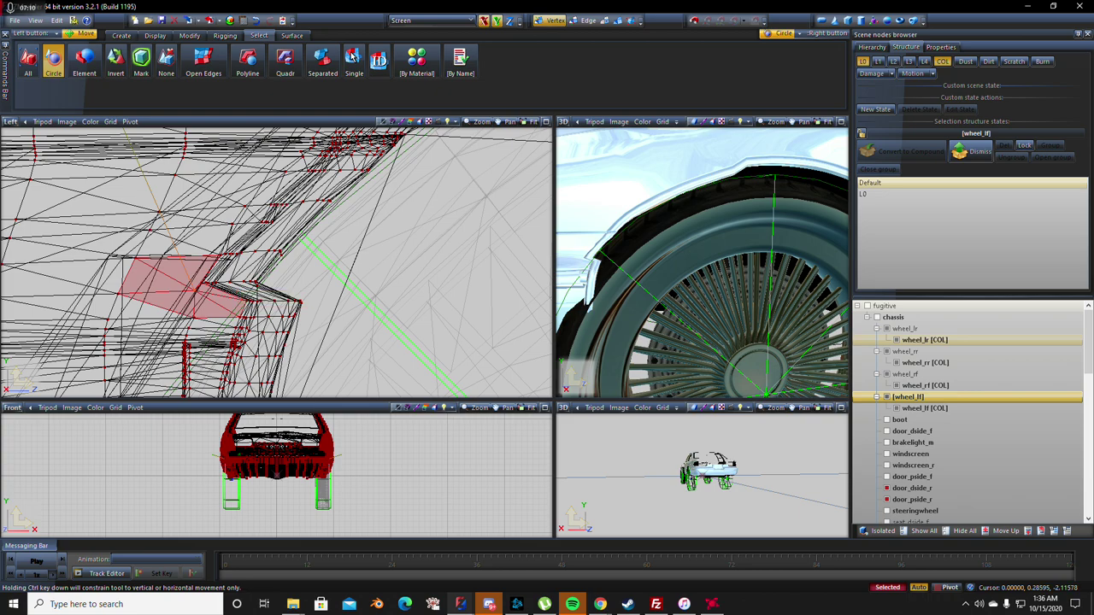
# - Shift the row of bumper vertices below that one forward and slightly down, away from the wheel
pyautogui.click(290, 308)
pyautogui.moveTo(299, 303); pyautogui.dragTo(254, 305)
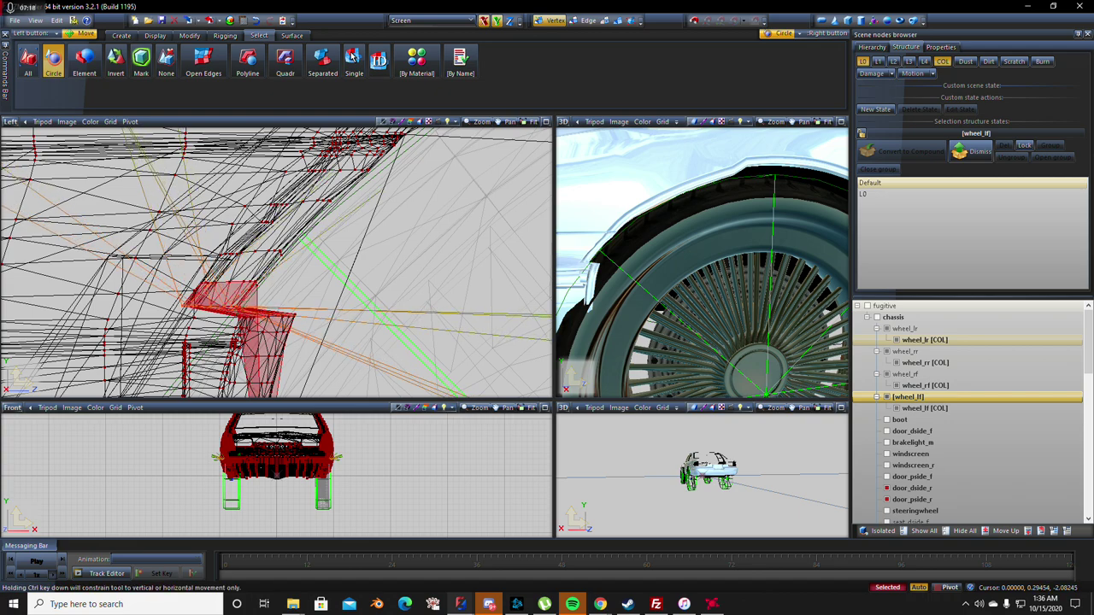
pyautogui.moveTo(701, 257); pyautogui.dragTo(752, 256, button='middle')
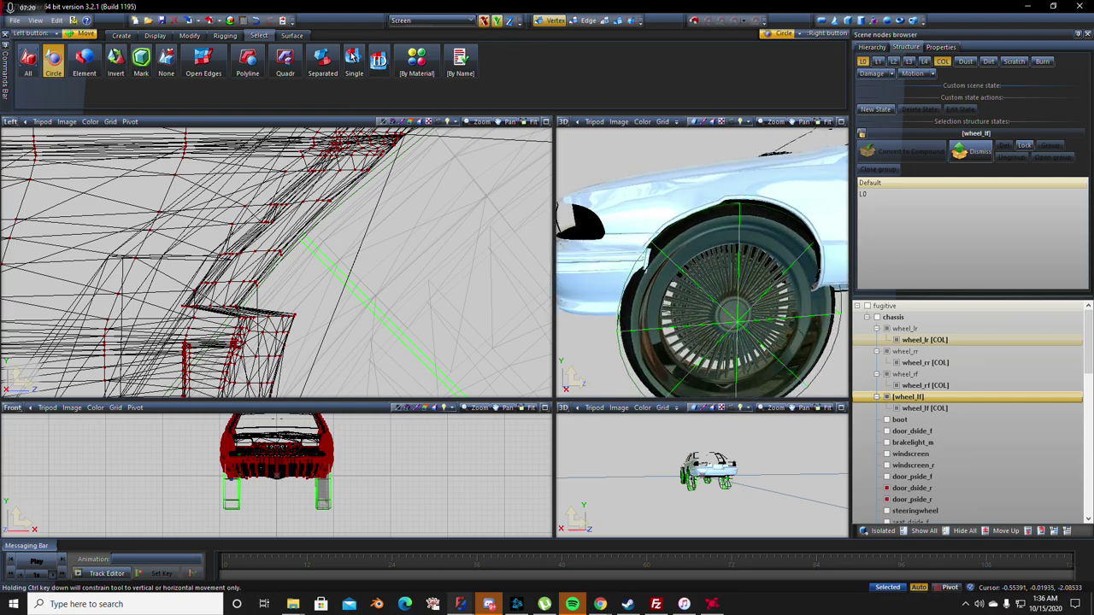
# - Nudge the fender's arch-edge vertices just above the bumper seam to smooth the wheel arch curve
pyautogui.moveTo(376, 337); pyautogui.dragTo(350, 270, button='middle')
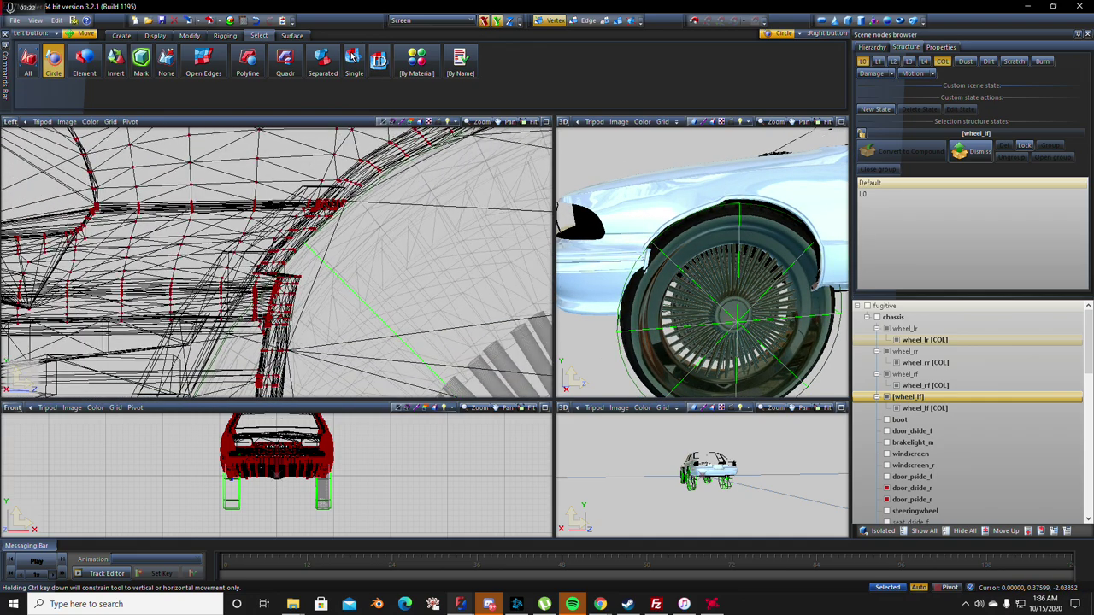
pyautogui.moveTo(521, 245); pyautogui.dragTo(537, 326, button='middle')
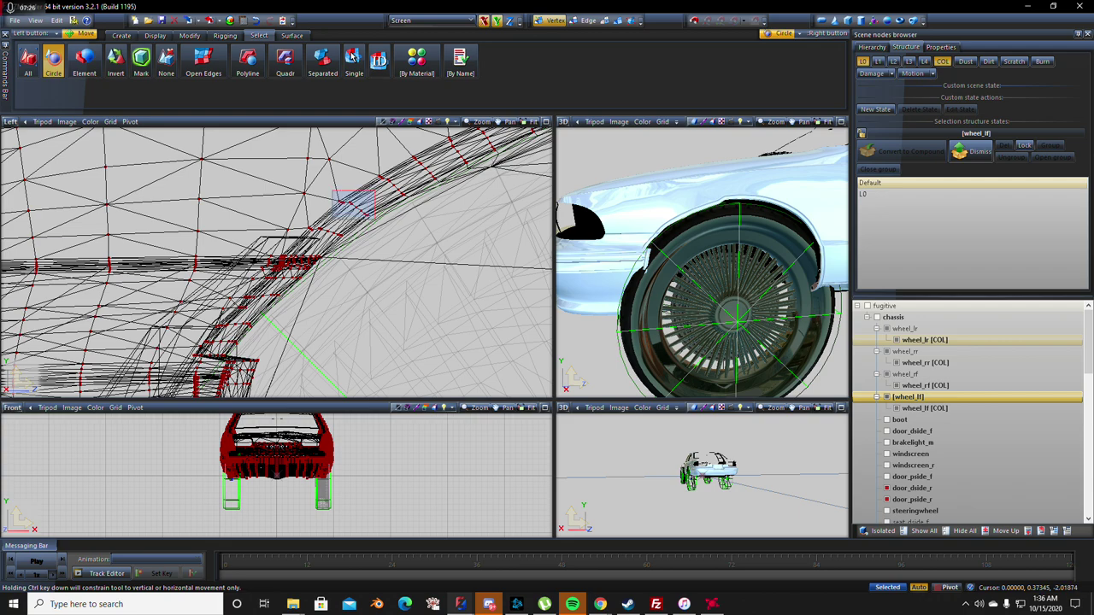
pyautogui.click(355, 195)
pyautogui.moveTo(355, 196); pyautogui.dragTo(360, 205)
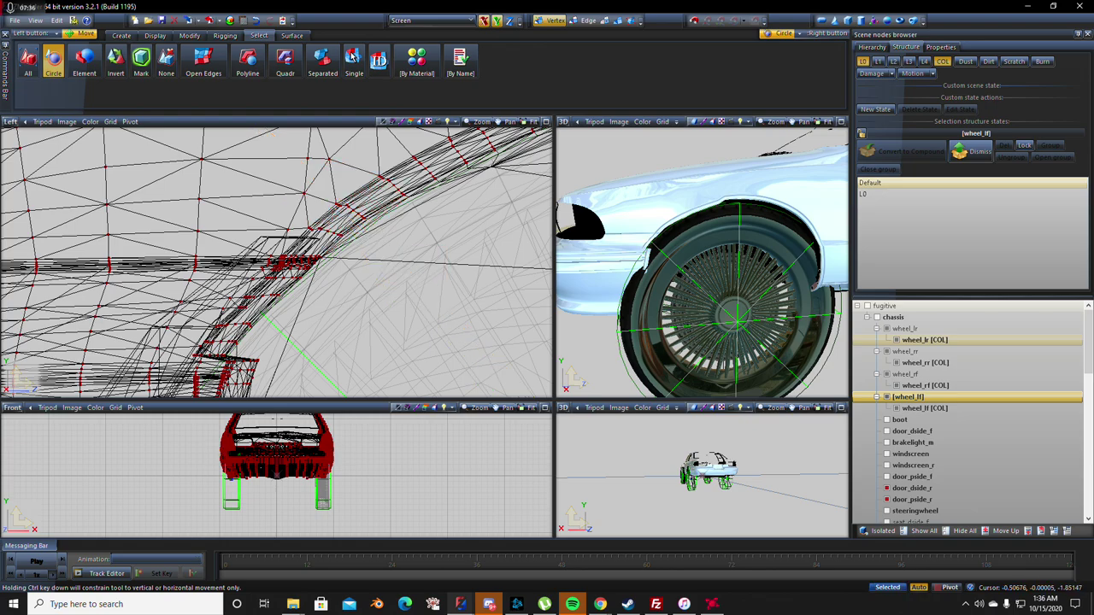
# - Adjust the bumper vertex row at the step in the arch edge forward and downward to follow the wheel outline
pyautogui.moveTo(735, 317); pyautogui.dragTo(709, 295, button='middle')
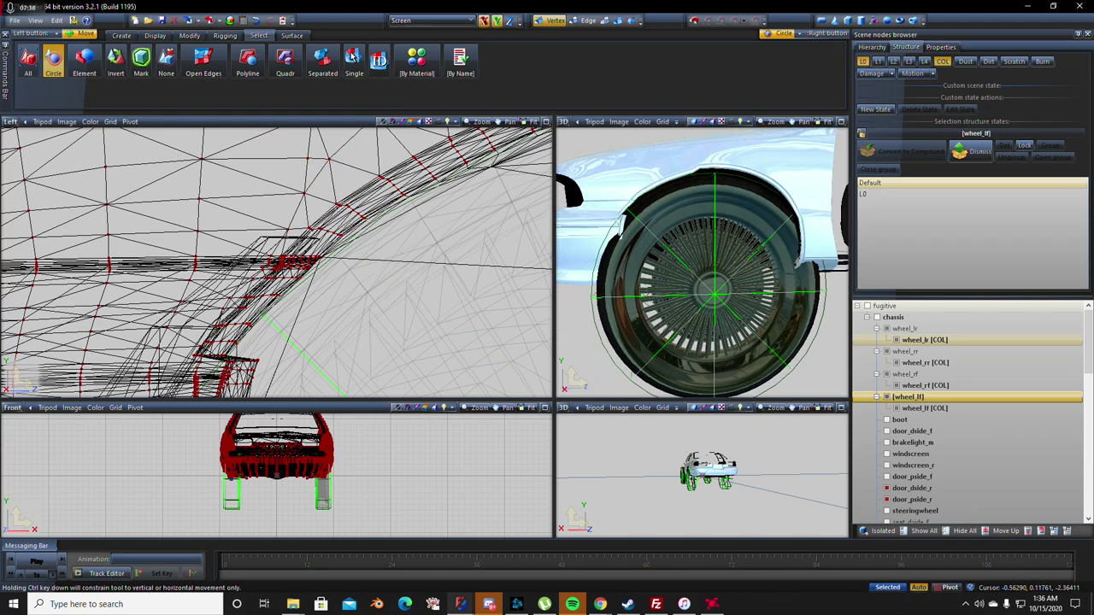
pyautogui.scroll(-5, 277, 261)
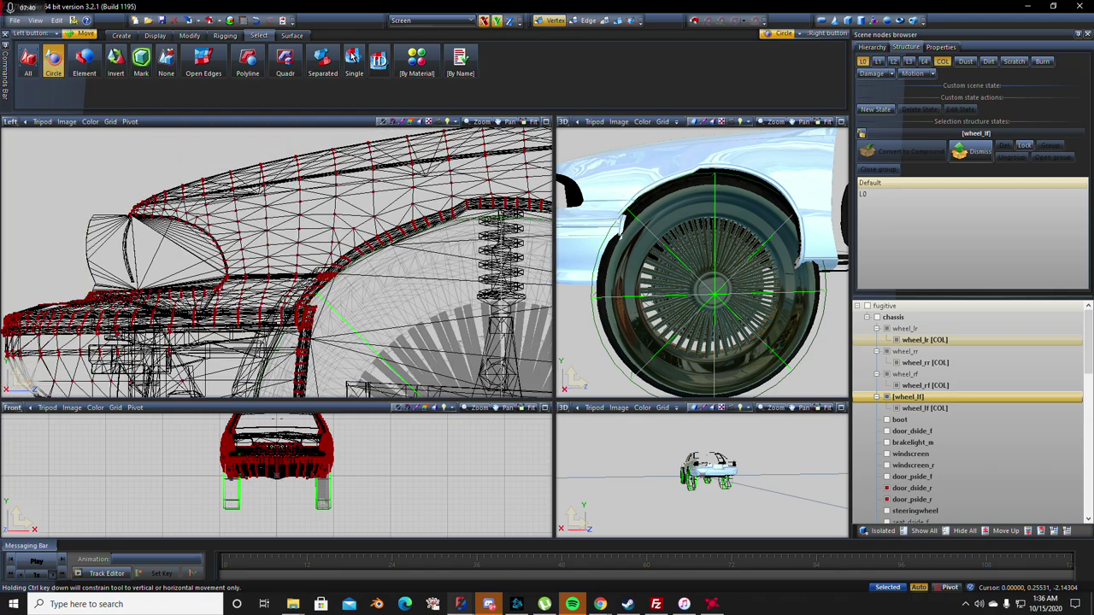
pyautogui.scroll(3, 462, 287)
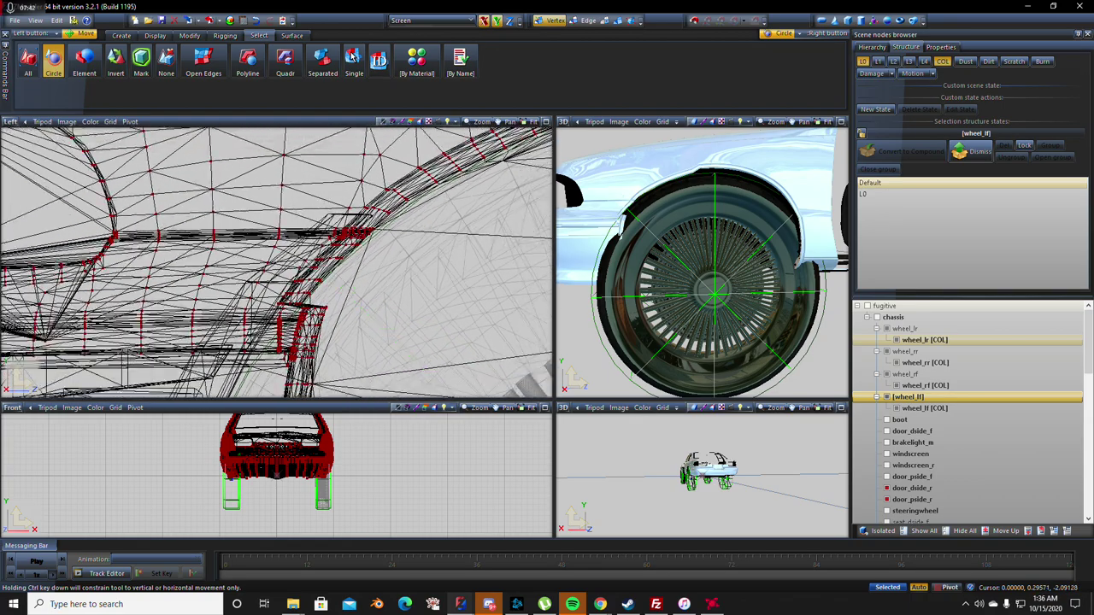
pyautogui.scroll(3, 478, 290)
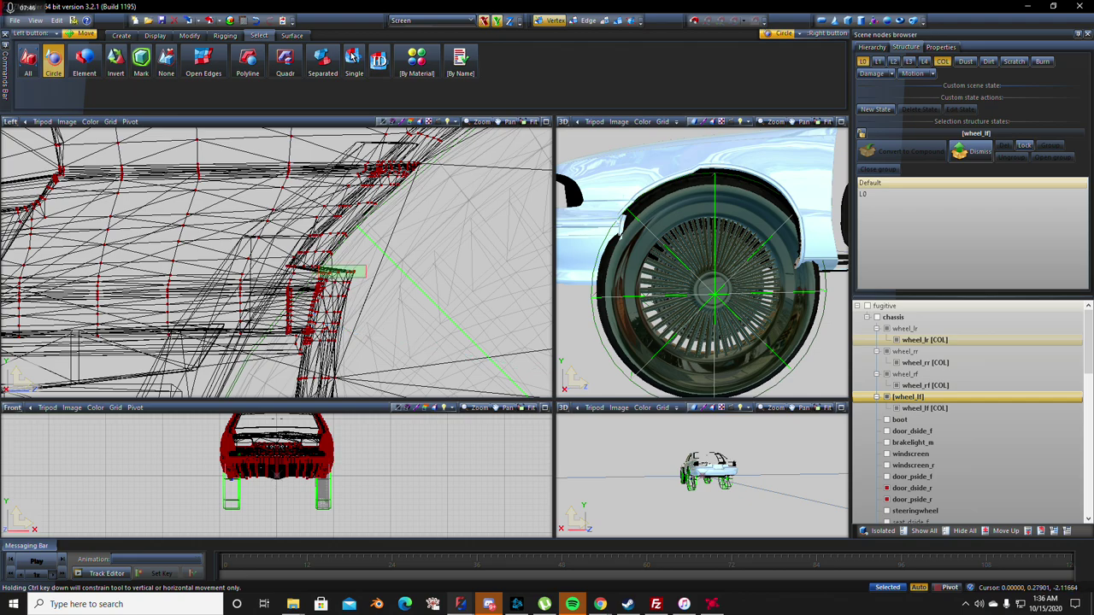
pyautogui.scroll(1, 346, 270)
pyautogui.scroll(1, 346, 270)
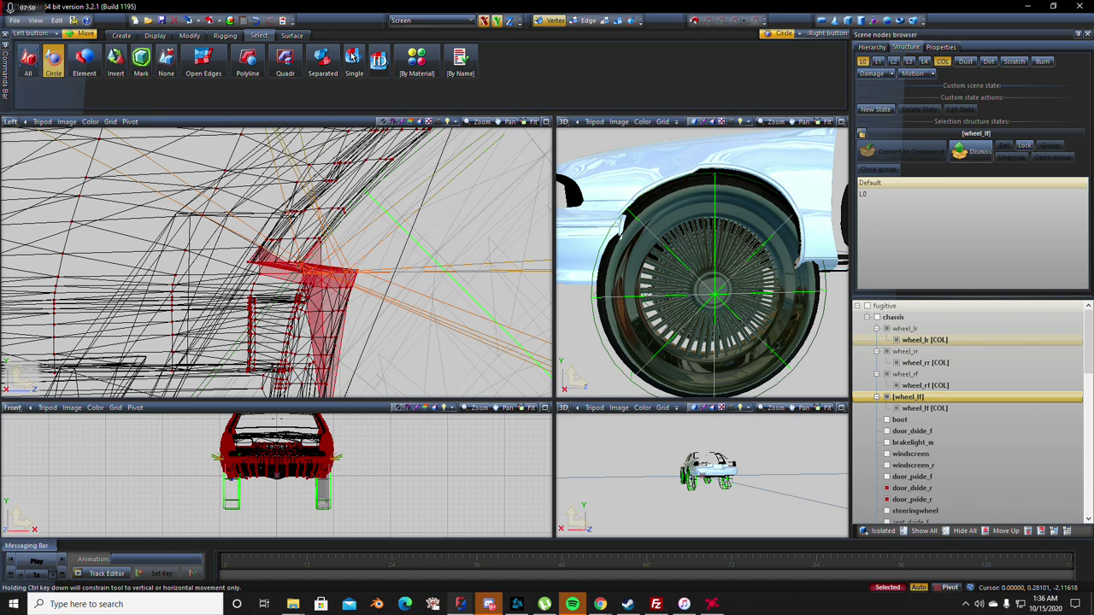
pyautogui.click(308, 272)
pyautogui.moveTo(315, 287); pyautogui.dragTo(303, 283)
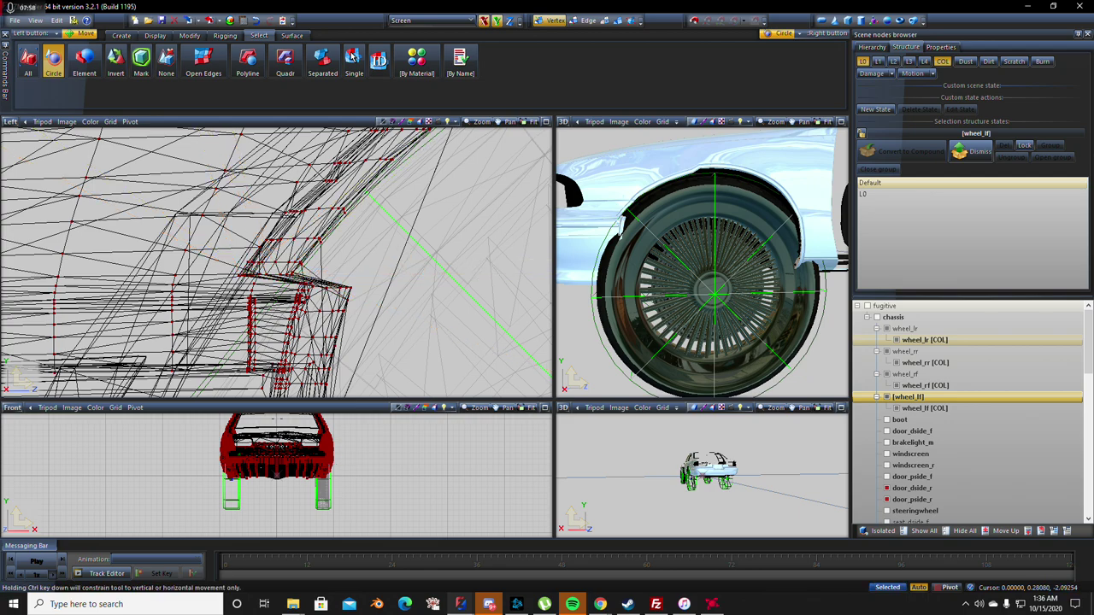
# - Shift the whole block of lower bumper vertices horizontally forward, and refine the position of its uppermost arch-edge row
pyautogui.moveTo(362, 277); pyautogui.dragTo(239, 397)
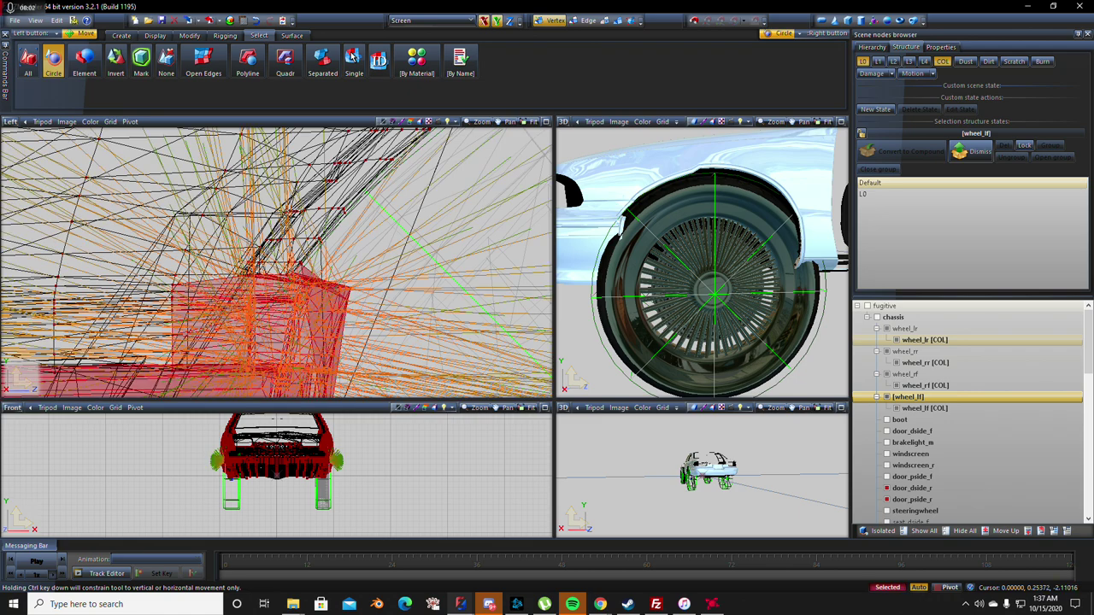
pyautogui.moveTo(346, 342); pyautogui.dragTo(291, 342)
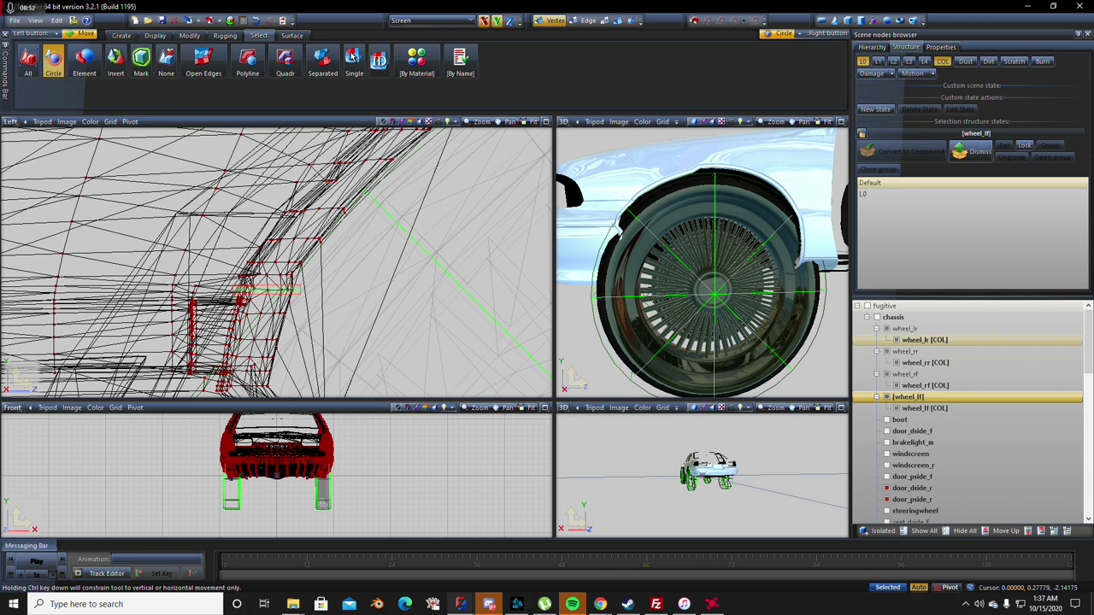
pyautogui.click(256, 291)
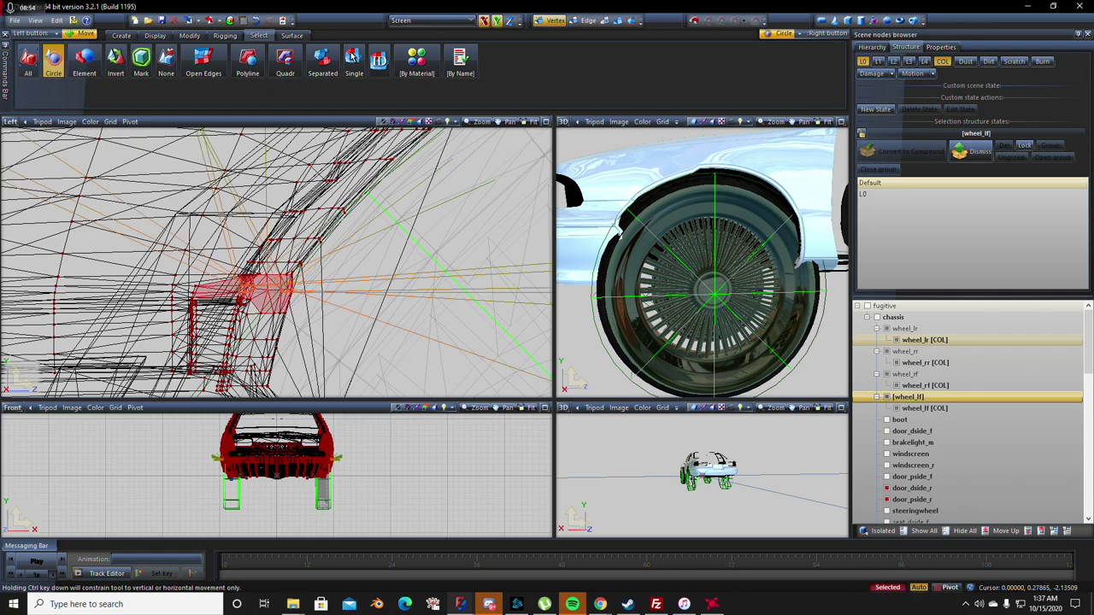
pyautogui.moveTo(256, 290); pyautogui.dragTo(258, 284)
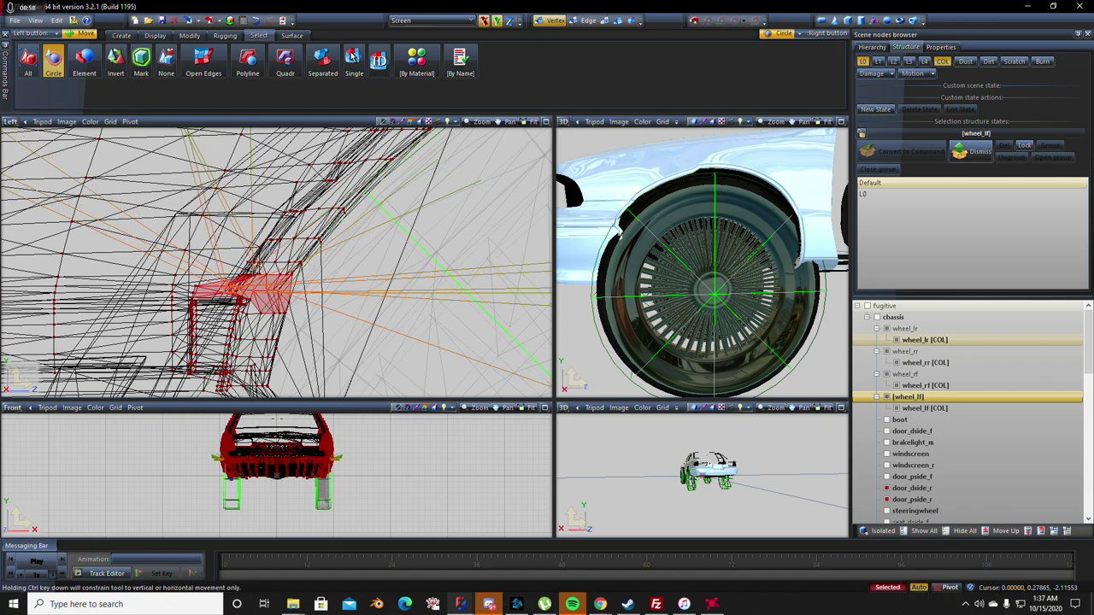
pyautogui.press('Escape')
# - Move the top rows of the lower bumper block forward at the arch edge to continue the curve
pyautogui.scroll(2, 276, 262)
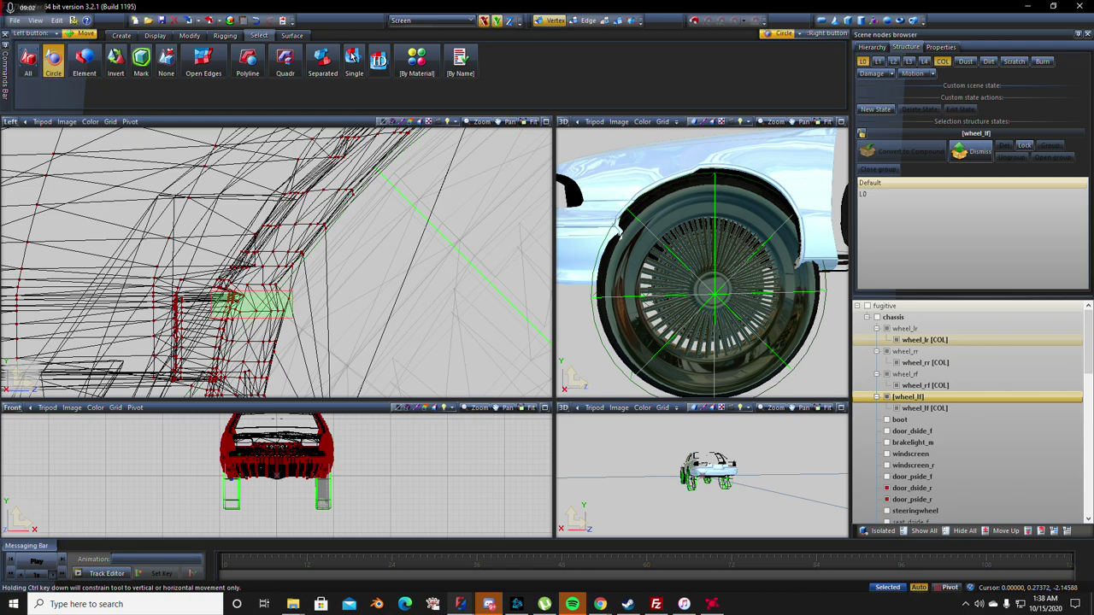
pyautogui.click(231, 298)
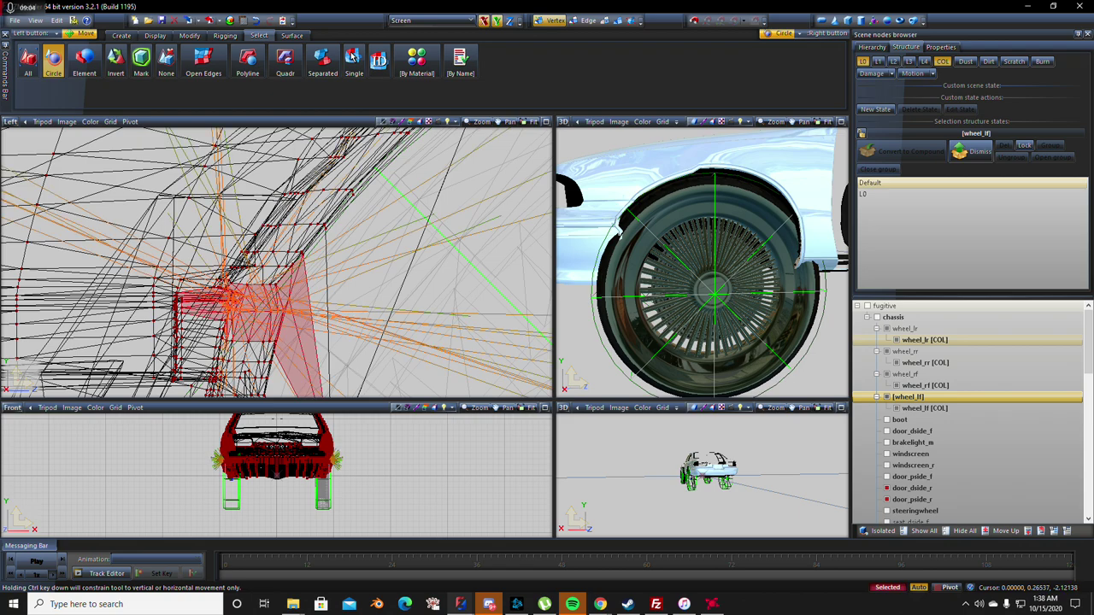
pyautogui.moveTo(279, 325); pyautogui.dragTo(280, 323)
pyautogui.moveTo(280, 324); pyautogui.dragTo(305, 340, button='middle')
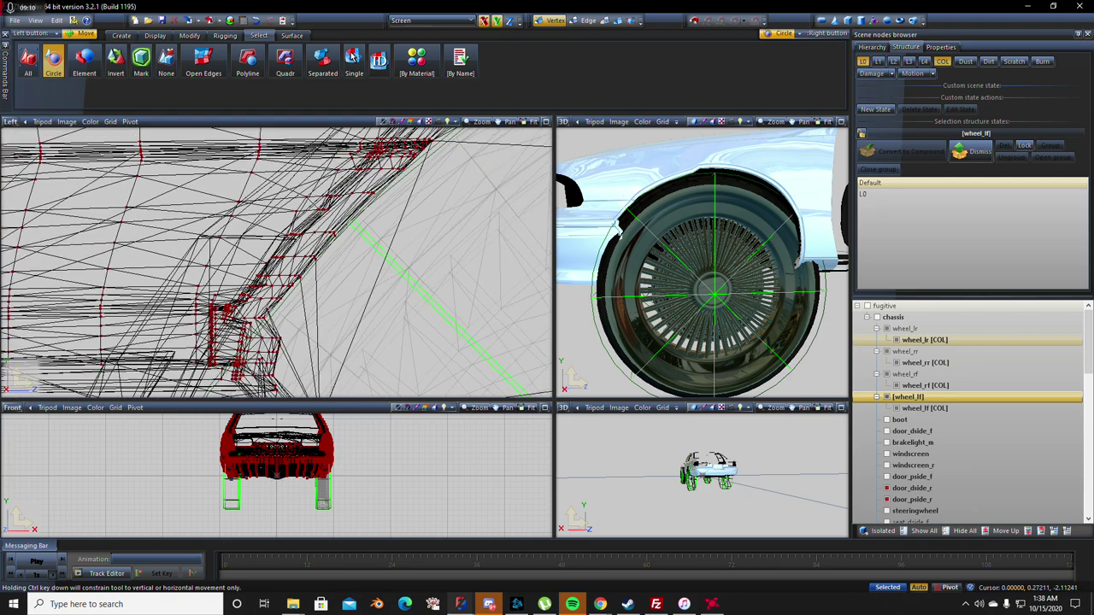
# - Move the next cluster of bumper vertices down the arch edge forward and up, clear of the wheel
pyautogui.scroll(-2, 278, 188)
pyautogui.moveTo(302, 299); pyautogui.dragTo(248, 331)
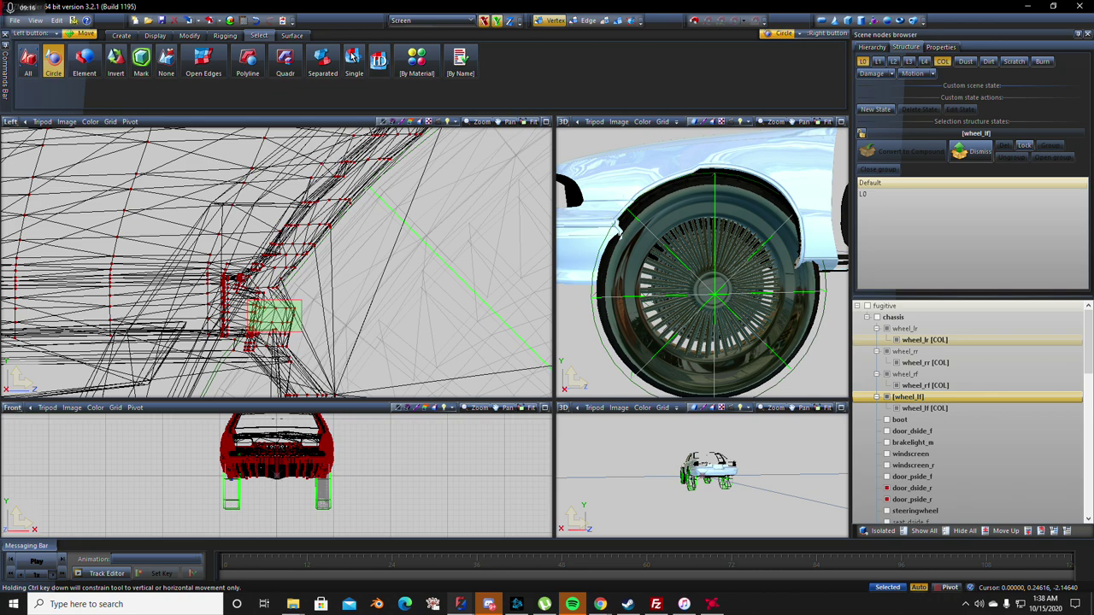
pyautogui.moveTo(248, 331); pyautogui.dragTo(224, 305)
# - Pull the bumper vertices protruding between the shifted rows forward into the arch edge
pyautogui.scroll(2, 223, 305)
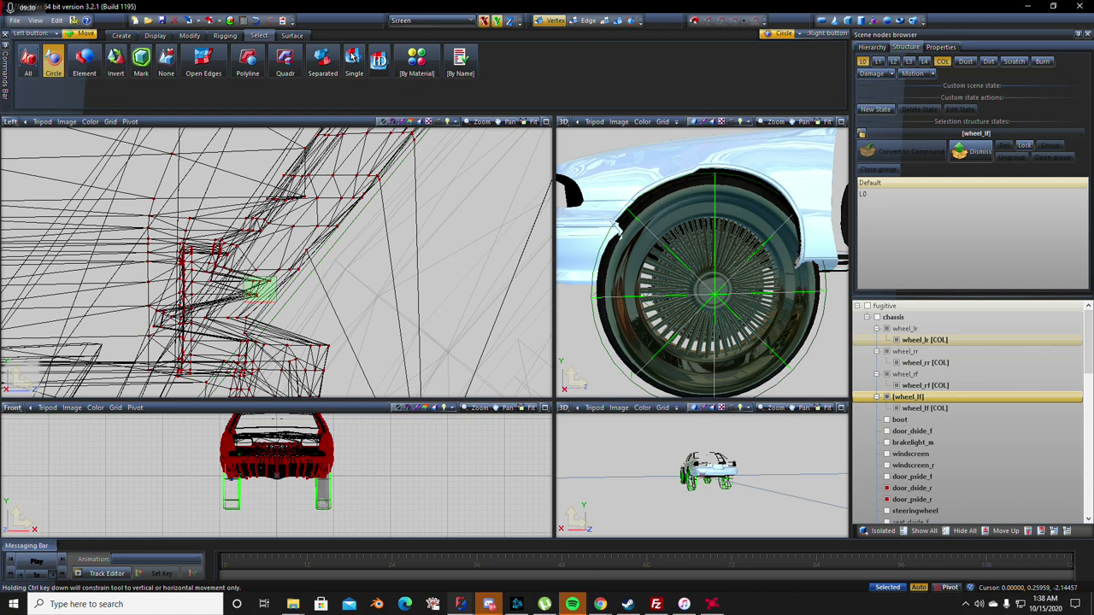
pyautogui.moveTo(248, 286); pyautogui.dragTo(209, 289)
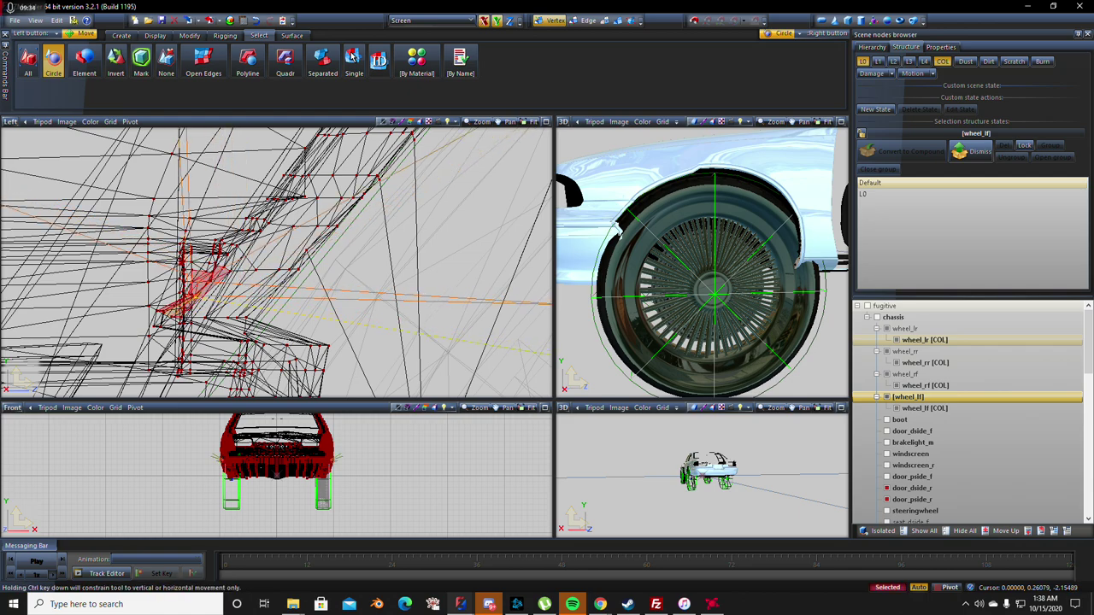
# - Shift the following lower cluster of bumper vertices at the arch edge forward and down along the wheel outline
pyautogui.scroll(3, 208, 289)
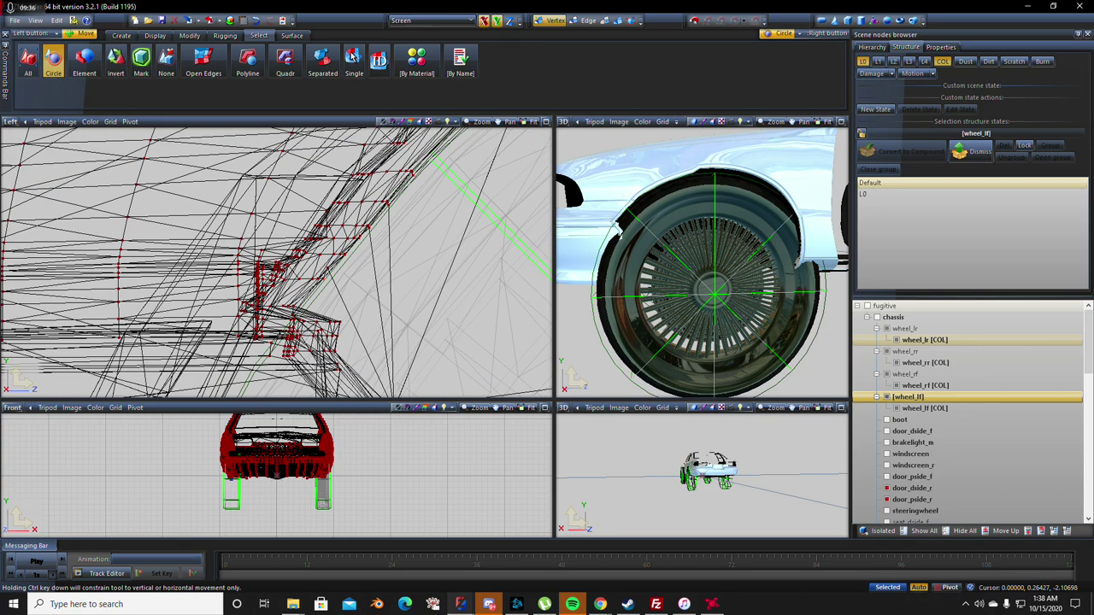
pyautogui.scroll(1, 703, 262)
pyautogui.scroll(-4, 703, 263)
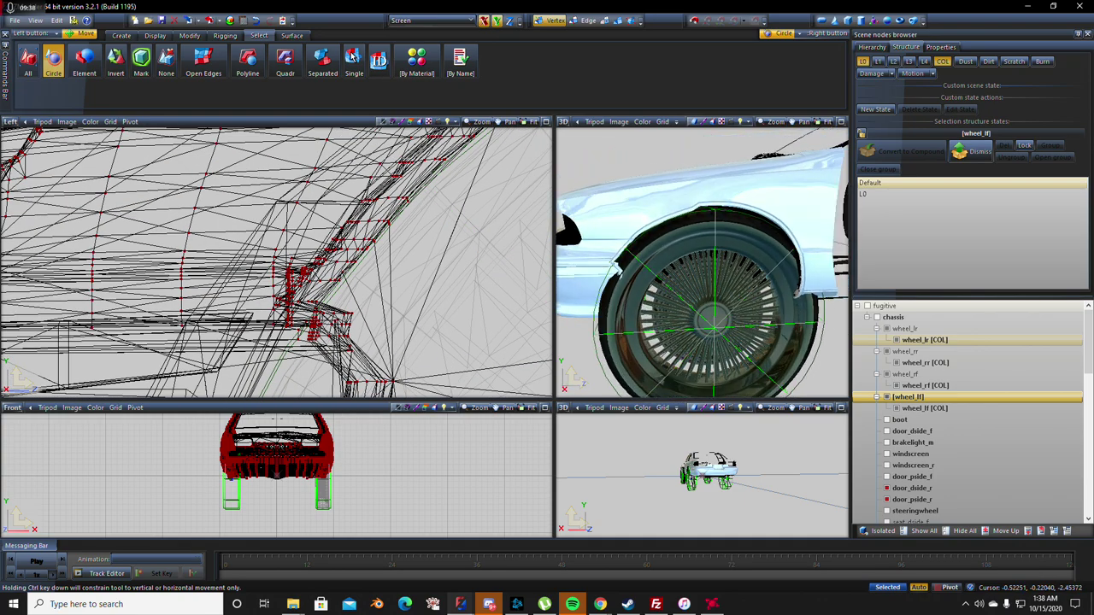
pyautogui.scroll(-3, 276, 262)
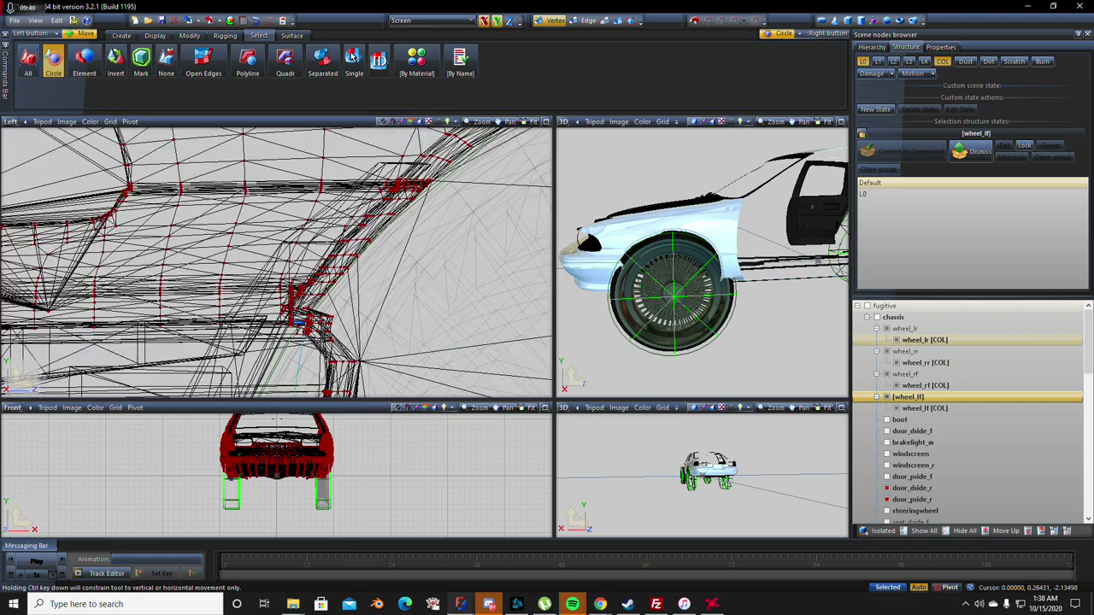
pyautogui.scroll(-2, 276, 262)
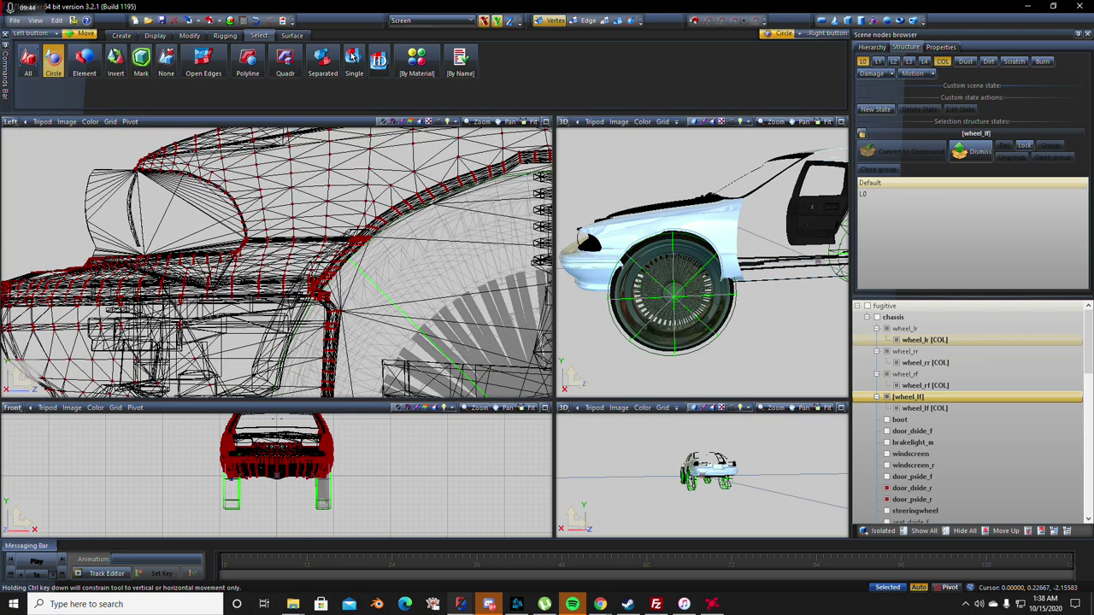
pyautogui.scroll(5, 276, 263)
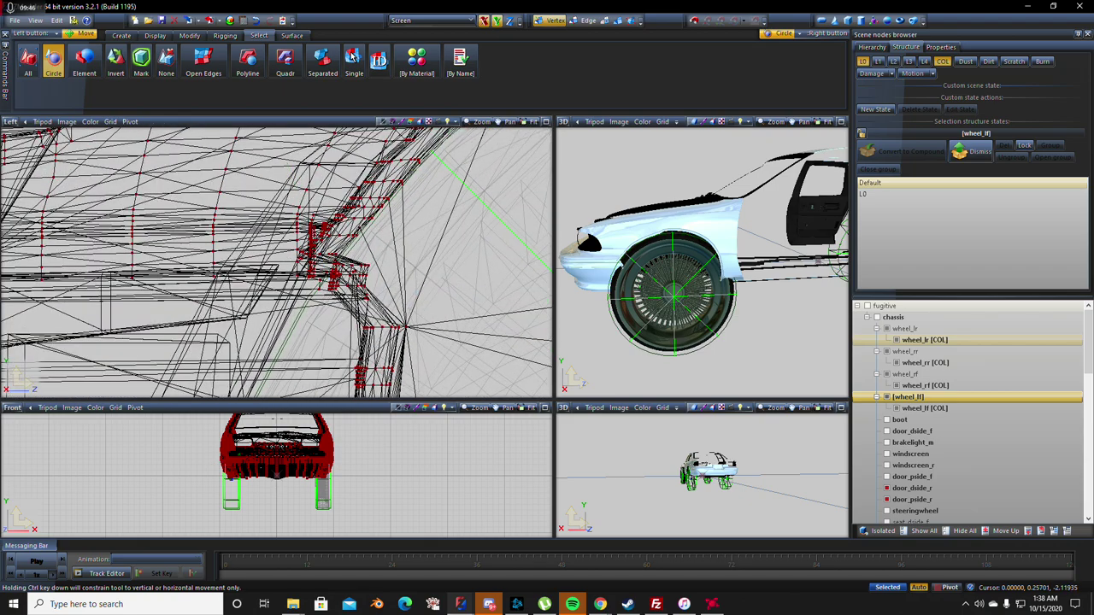
pyautogui.moveTo(383, 260); pyautogui.dragTo(304, 296)
pyautogui.scroll(1, 316, 300)
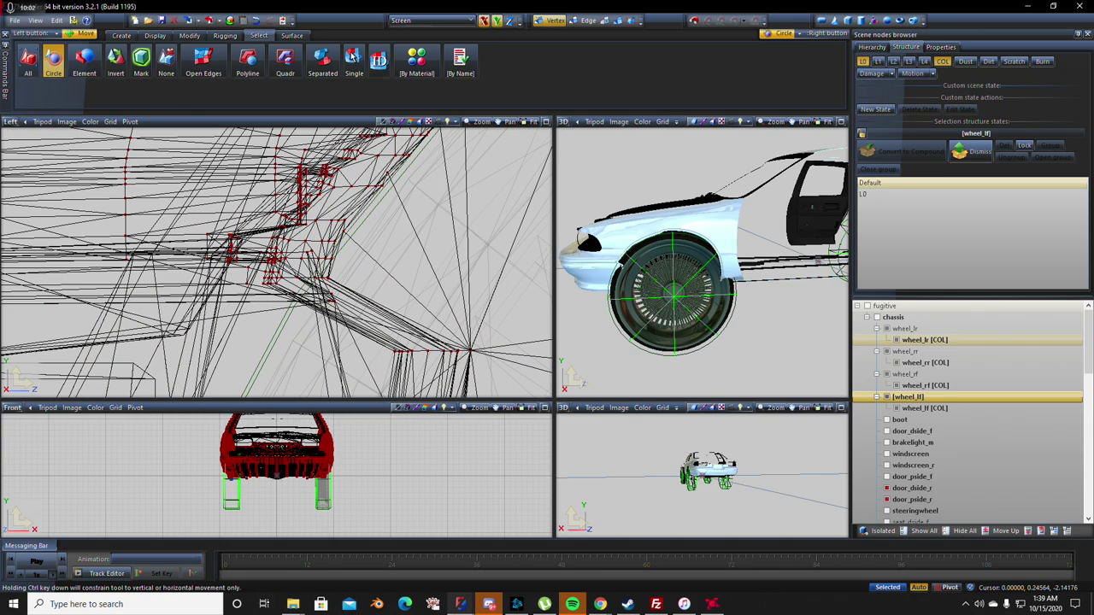
# - Nudge the protruding arch-edge vertices in the lower bumper cluster into line and pull its inner vertices forward
pyautogui.moveTo(320, 258); pyautogui.dragTo(321, 256)
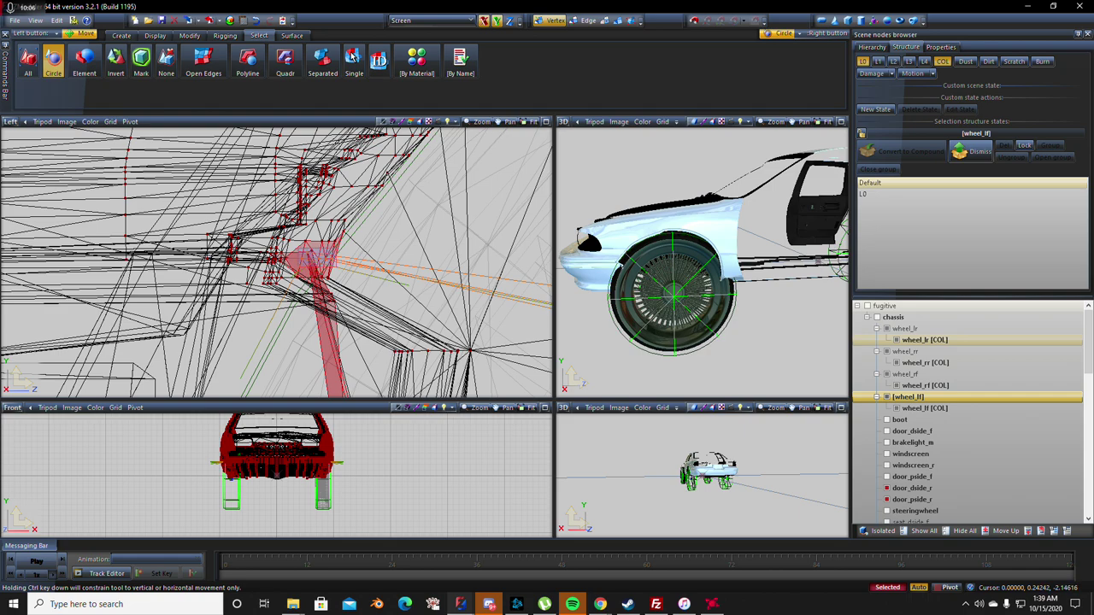
pyautogui.moveTo(321, 256); pyautogui.dragTo(319, 259)
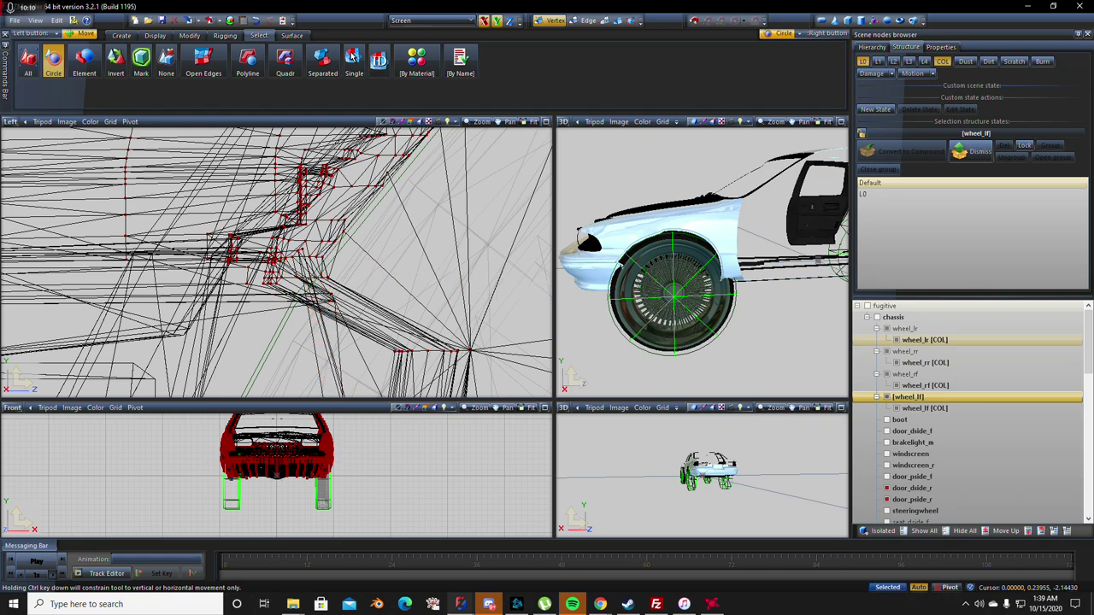
pyautogui.moveTo(285, 285); pyautogui.dragTo(248, 278)
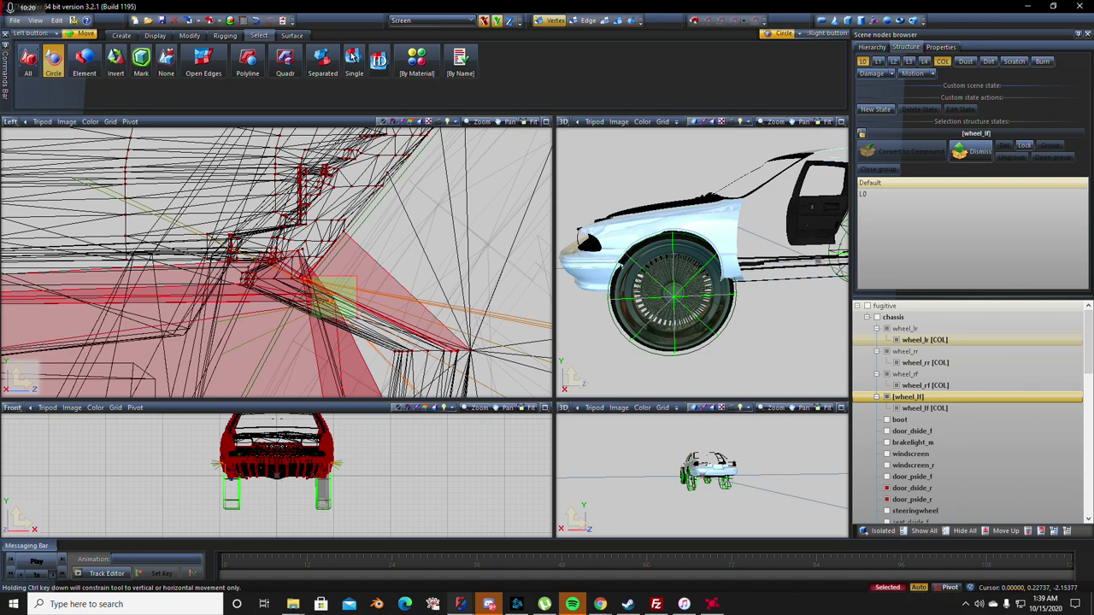
# - Pull the remaining vertices of the lower bumper cluster forward and down along the arch edge
pyautogui.moveTo(334, 295); pyautogui.dragTo(328, 299)
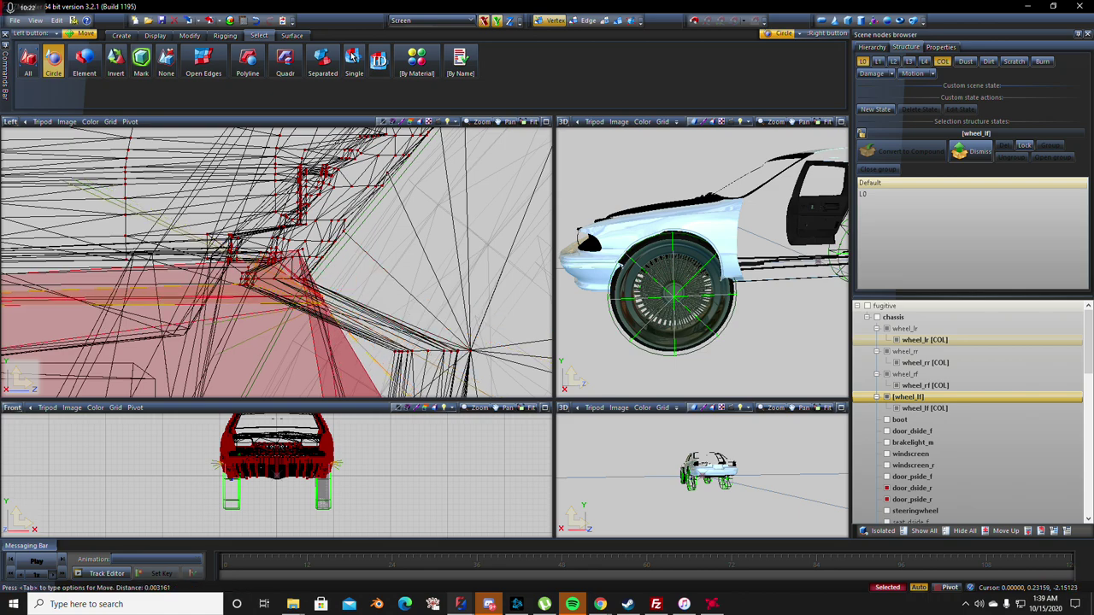
pyautogui.moveTo(246, 278); pyautogui.dragTo(252, 303)
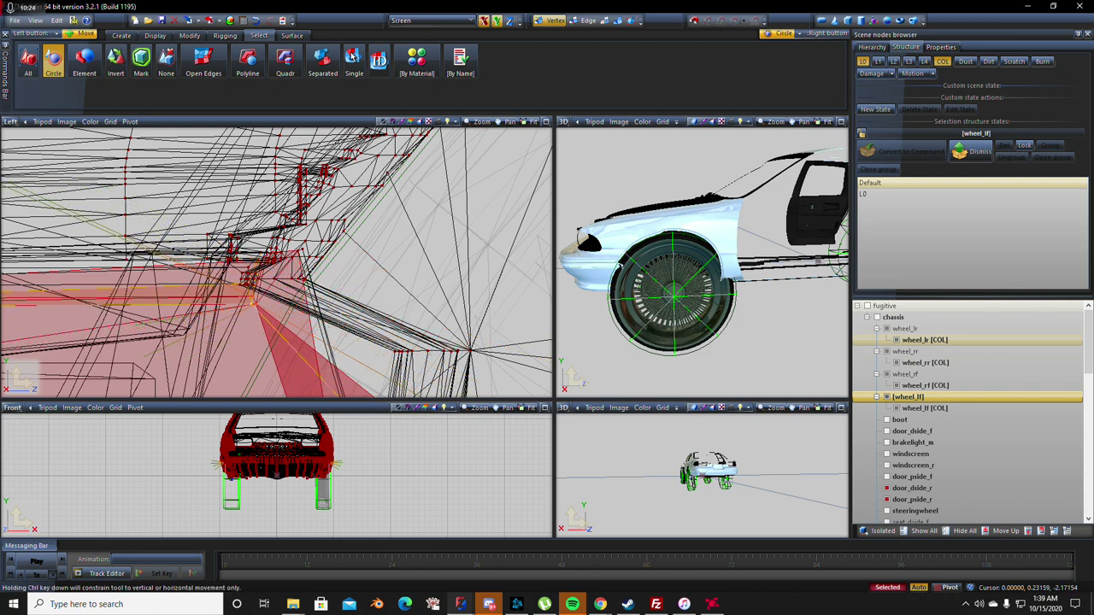
pyautogui.scroll(-3, 276, 262)
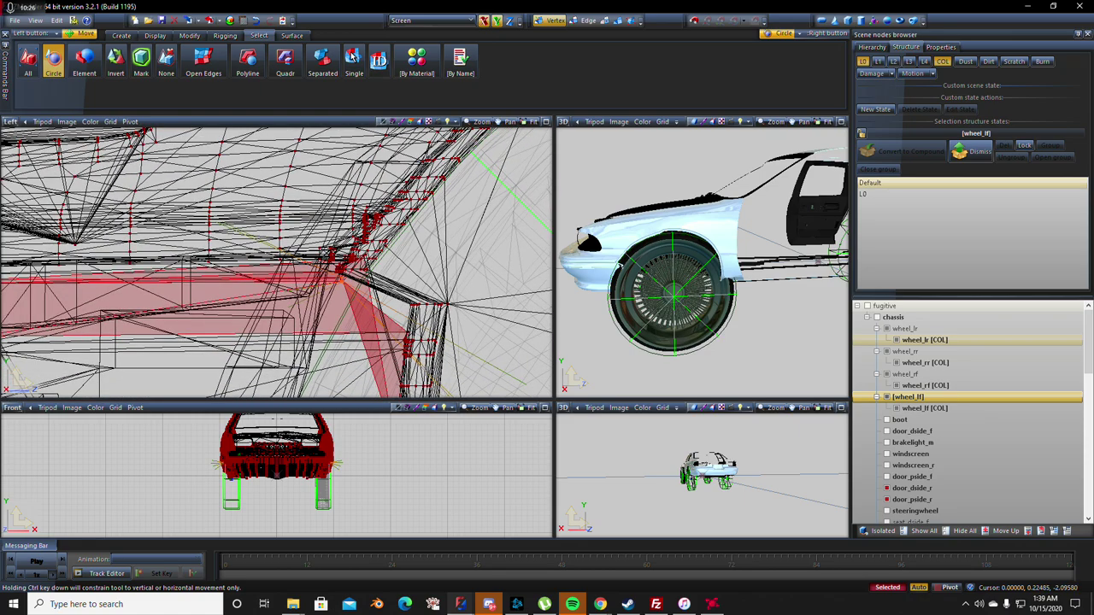
# - Slide the vertex row below the cluster straight forward onto the wheel outline and nudge its rearmost vertices into line
pyautogui.click(445, 304)
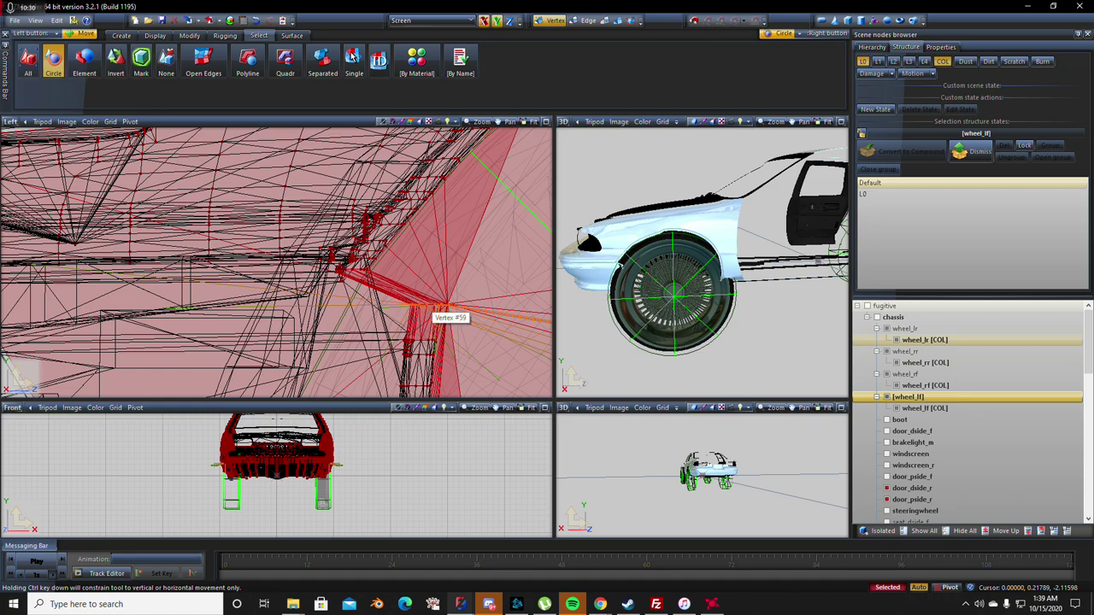
pyautogui.moveTo(444, 304); pyautogui.dragTo(320, 304)
pyautogui.scroll(5, 320, 303)
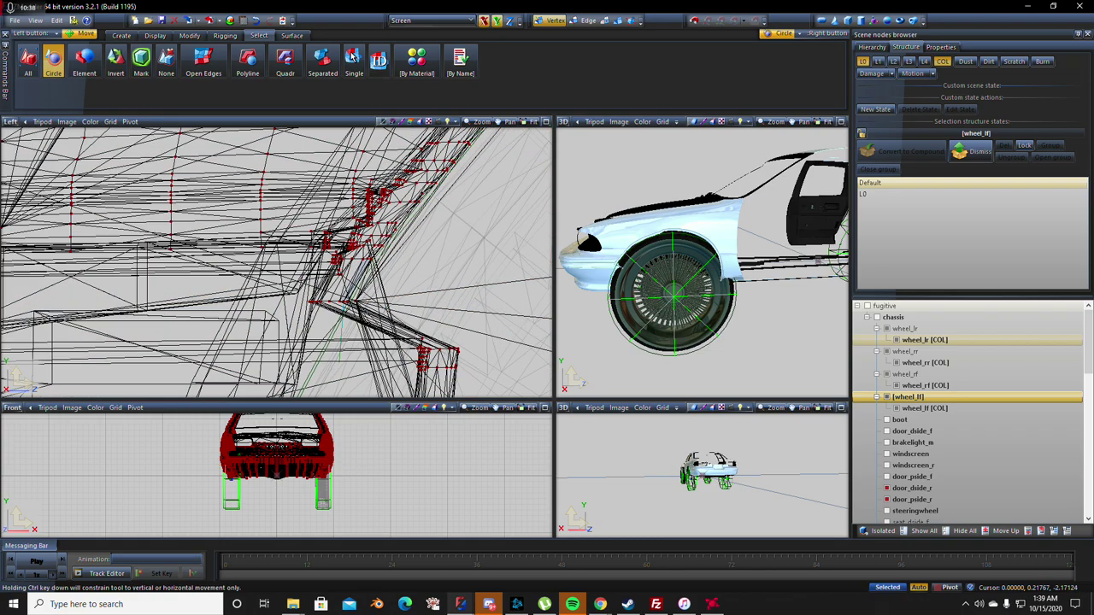
pyautogui.click(354, 292)
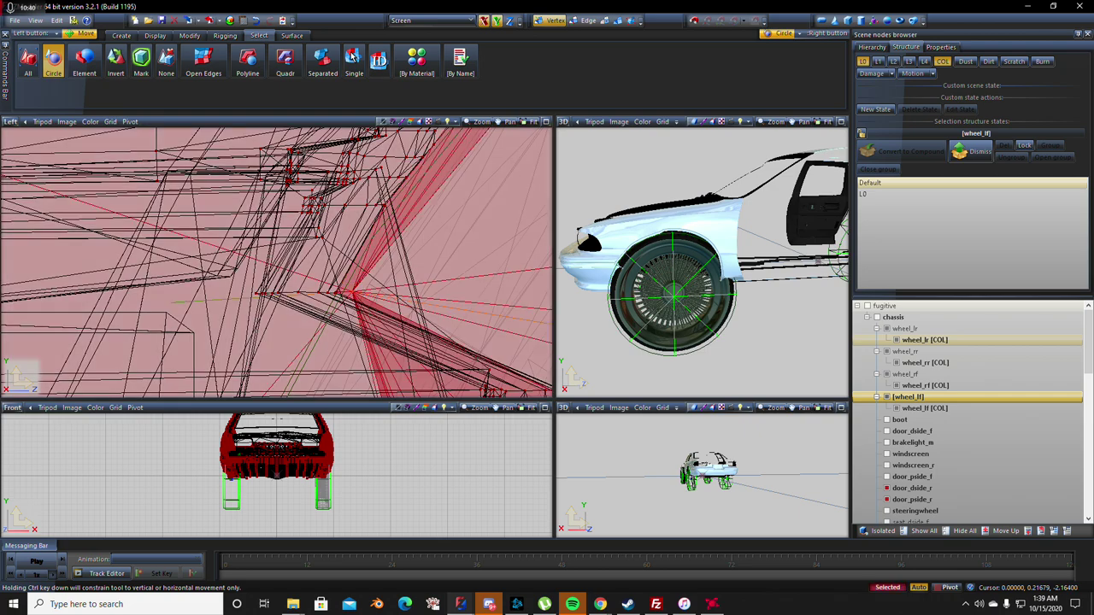
pyautogui.moveTo(353, 293); pyautogui.dragTo(339, 293)
pyautogui.scroll(-5, 339, 292)
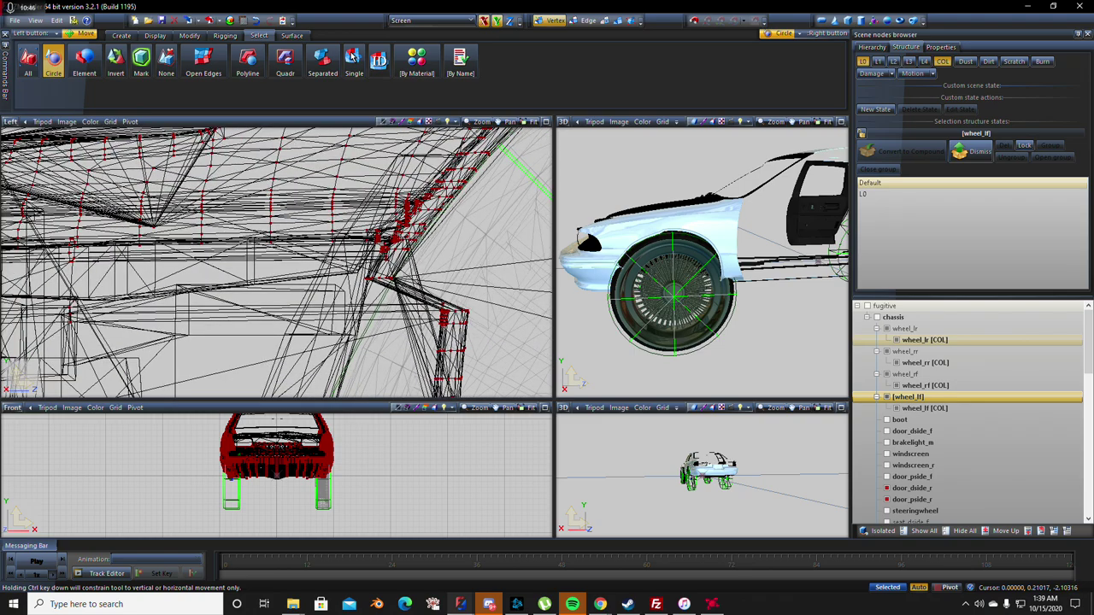
# - Move the next vertex cluster down the arch edge forward along the wheel outline and nudge its lower vertices forward
pyautogui.moveTo(443, 318); pyautogui.dragTo(354, 317)
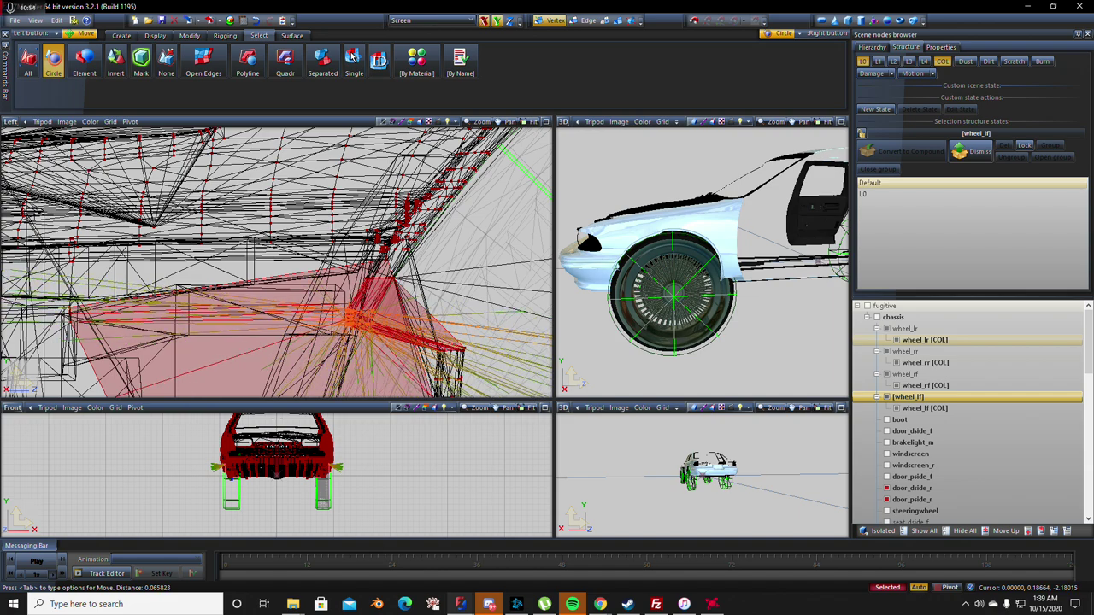
pyautogui.scroll(5, 354, 317)
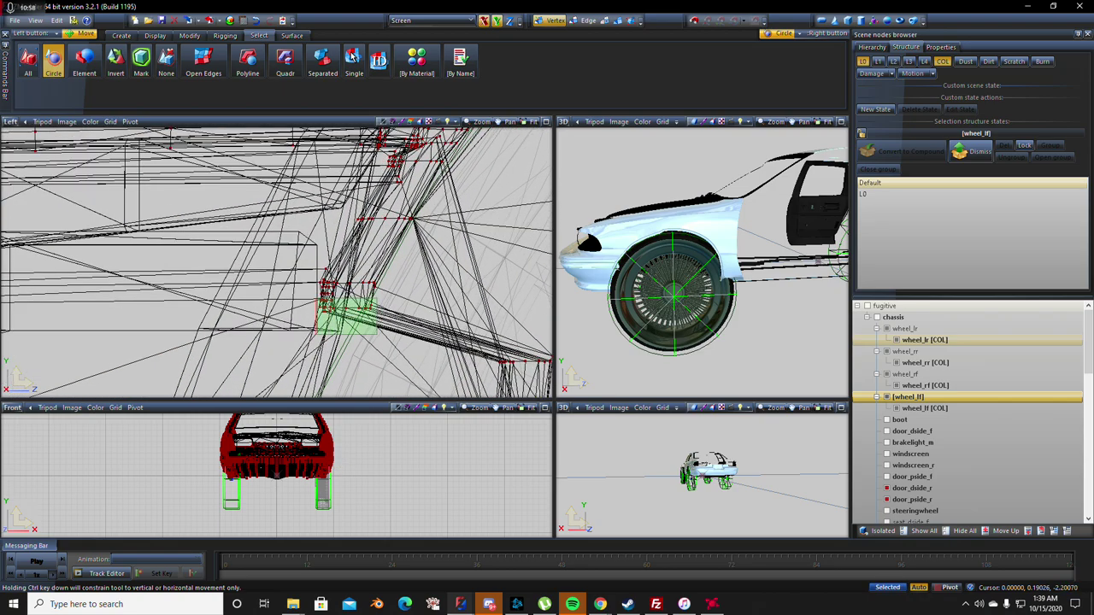
pyautogui.click(345, 314)
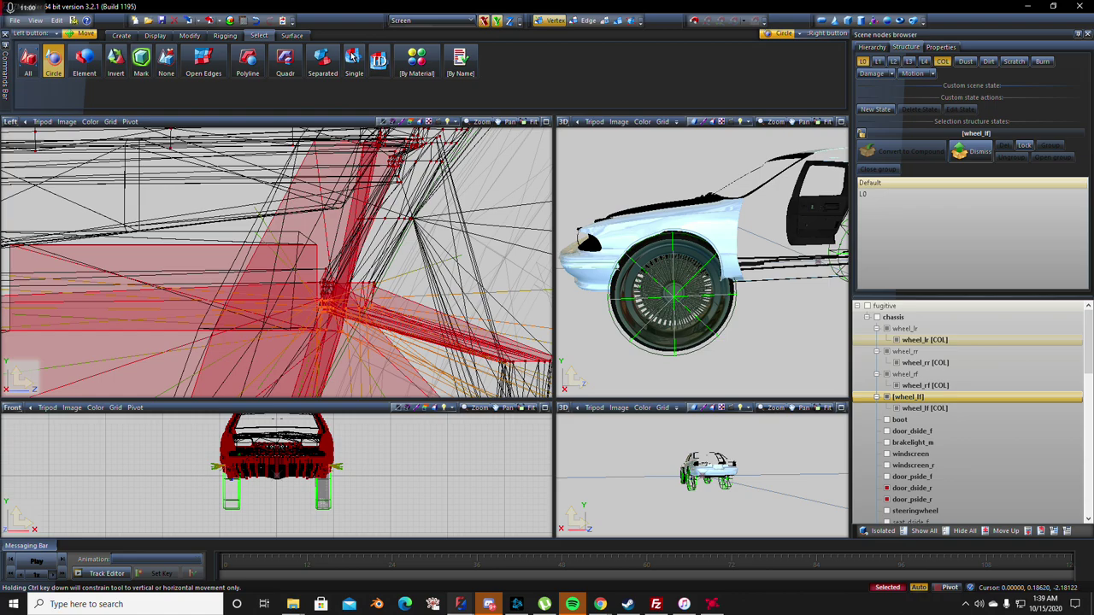
pyautogui.moveTo(346, 315); pyautogui.dragTo(332, 325)
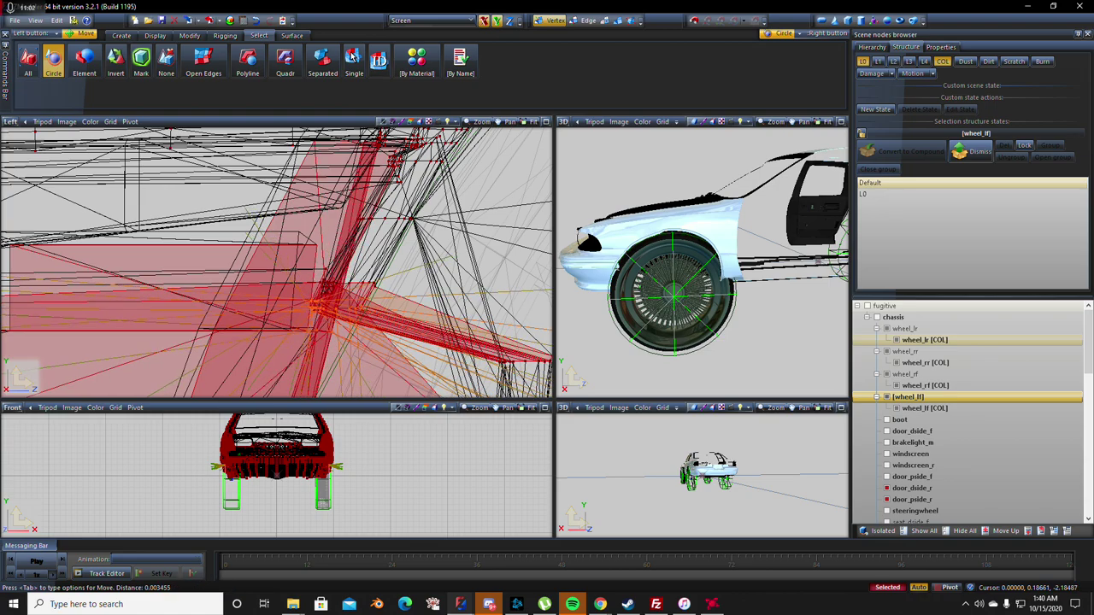
pyautogui.scroll(-3, 548, 382)
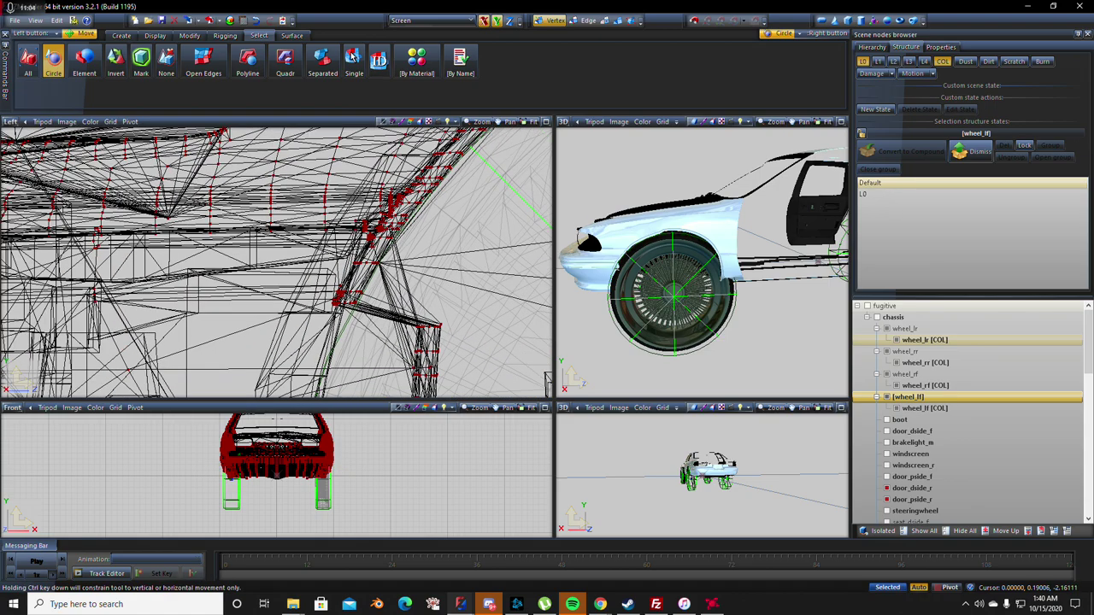
# - Select the whole vertical strip of lower arch-edge vertices and shift it forward, clear of the wheel
pyautogui.scroll(-3, 277, 262)
pyautogui.scroll(3, 276, 262)
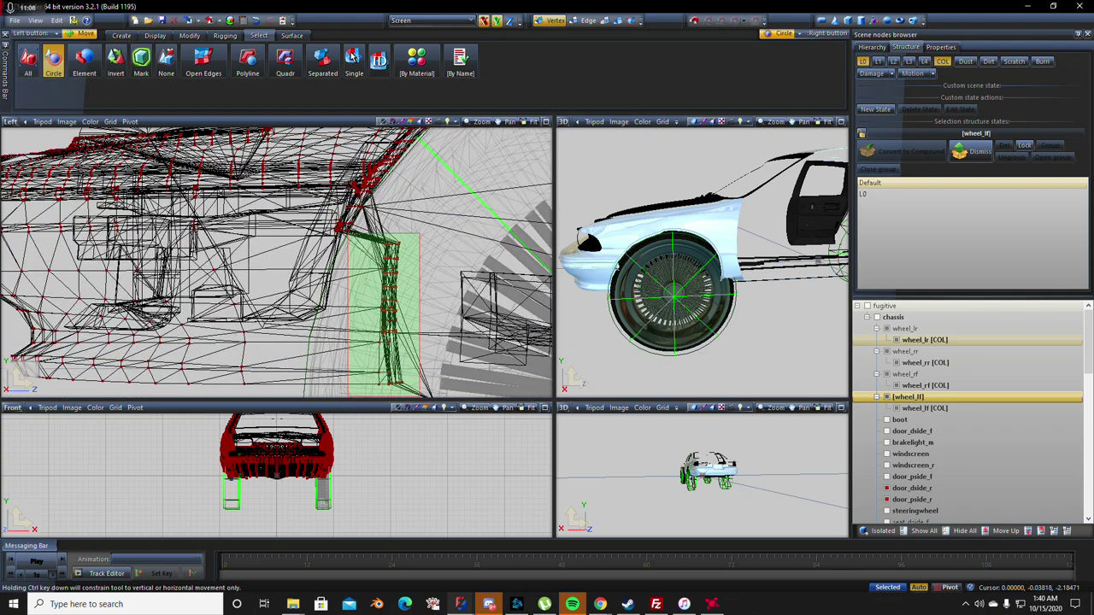
pyautogui.moveTo(389, 291); pyautogui.dragTo(318, 282)
pyautogui.scroll(5, 325, 282)
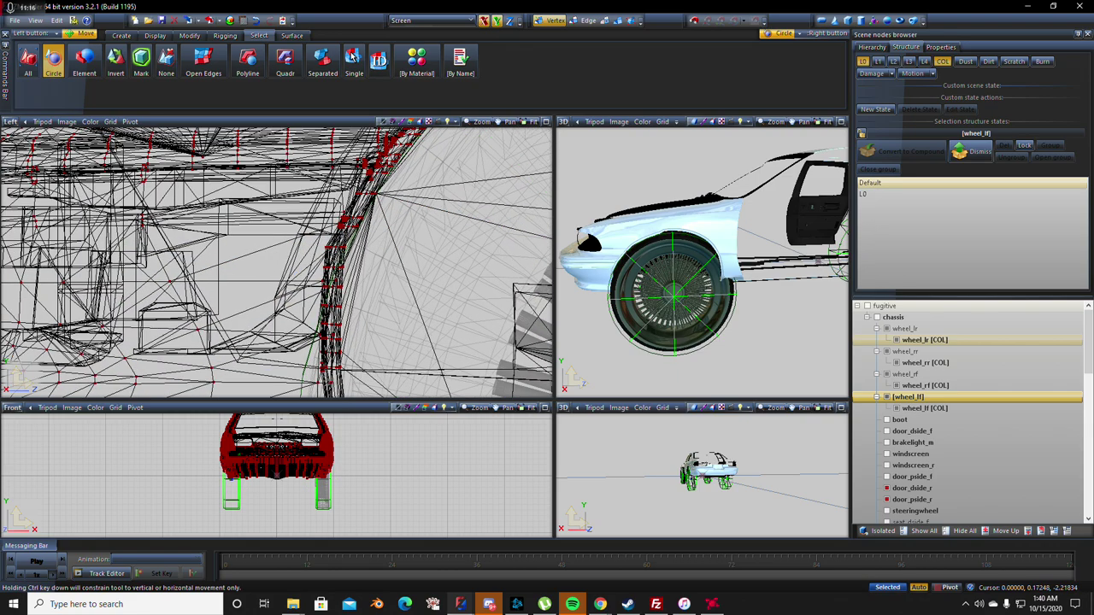
# - Move the vertex rows of the lower arch strip forward one by one, working downward along the wheel's curve
pyautogui.moveTo(335, 270)
pyautogui.mouseDown()
pyautogui.moveTo(311, 273)
pyautogui.moveTo(313, 299)
pyautogui.moveTo(314, 273)
pyautogui.mouseUp()
pyautogui.hotkey('ctrl', 'z')
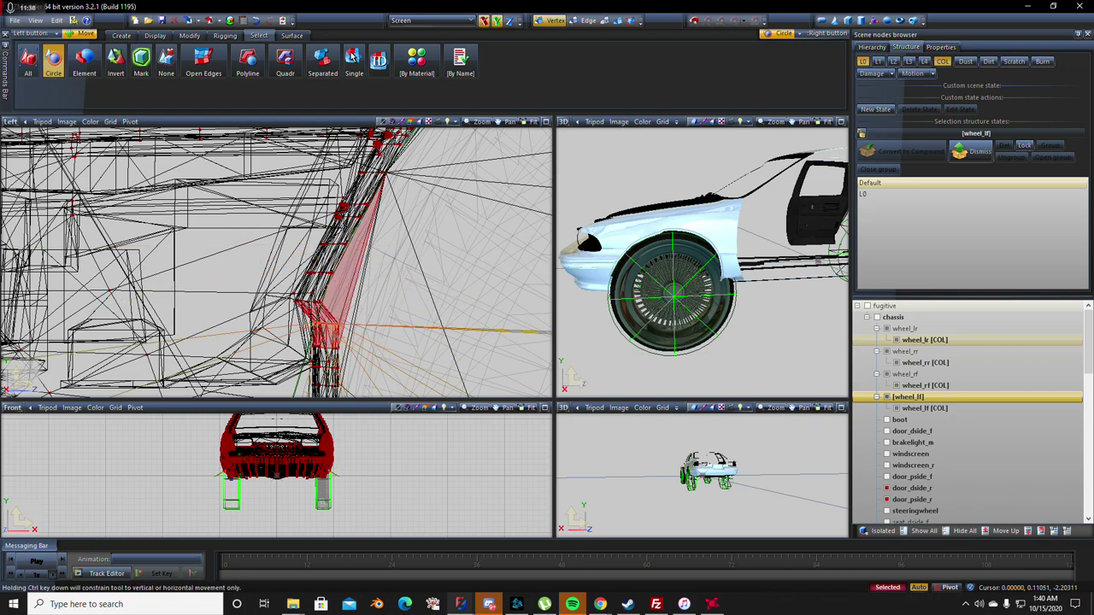
pyautogui.moveTo(315, 329); pyautogui.dragTo(283, 356)
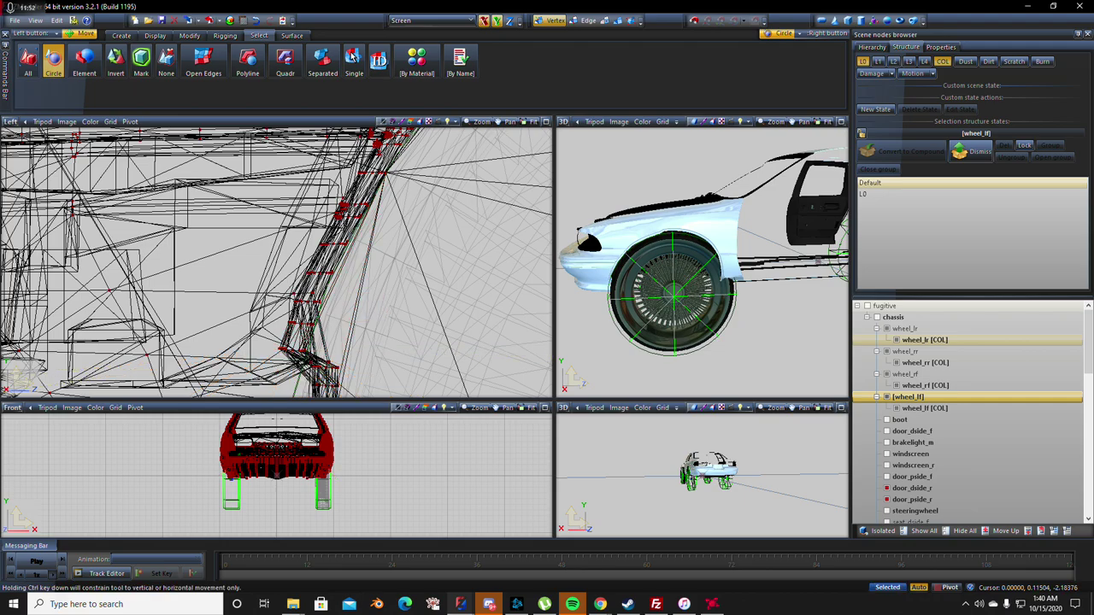
pyautogui.scroll(-5, 276, 262)
pyautogui.scroll(5, 276, 262)
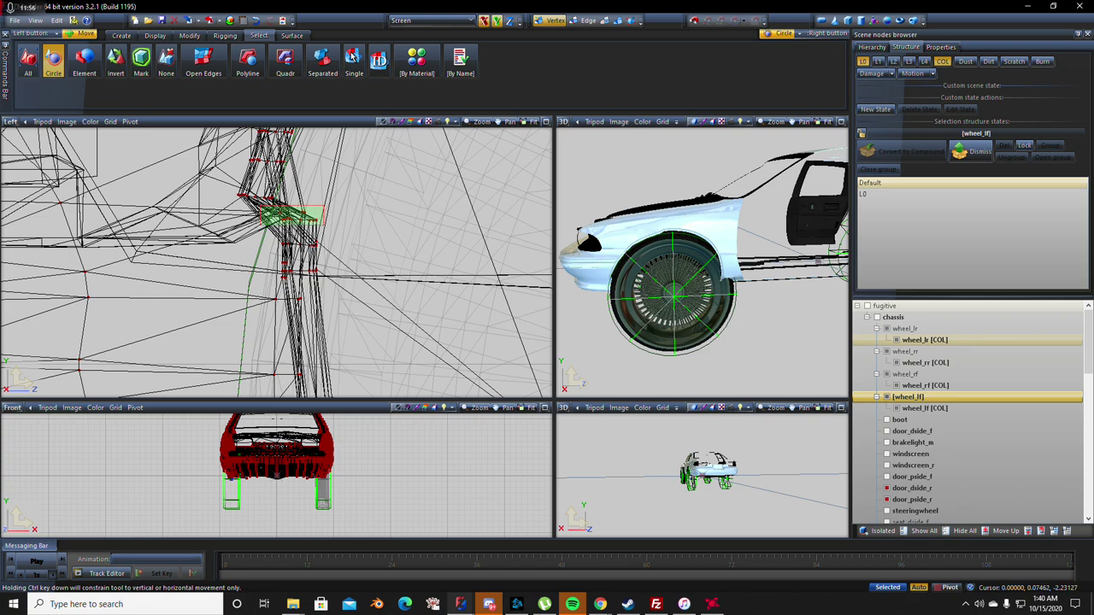
pyautogui.click(301, 214)
pyautogui.moveTo(309, 243); pyautogui.dragTo(228, 250)
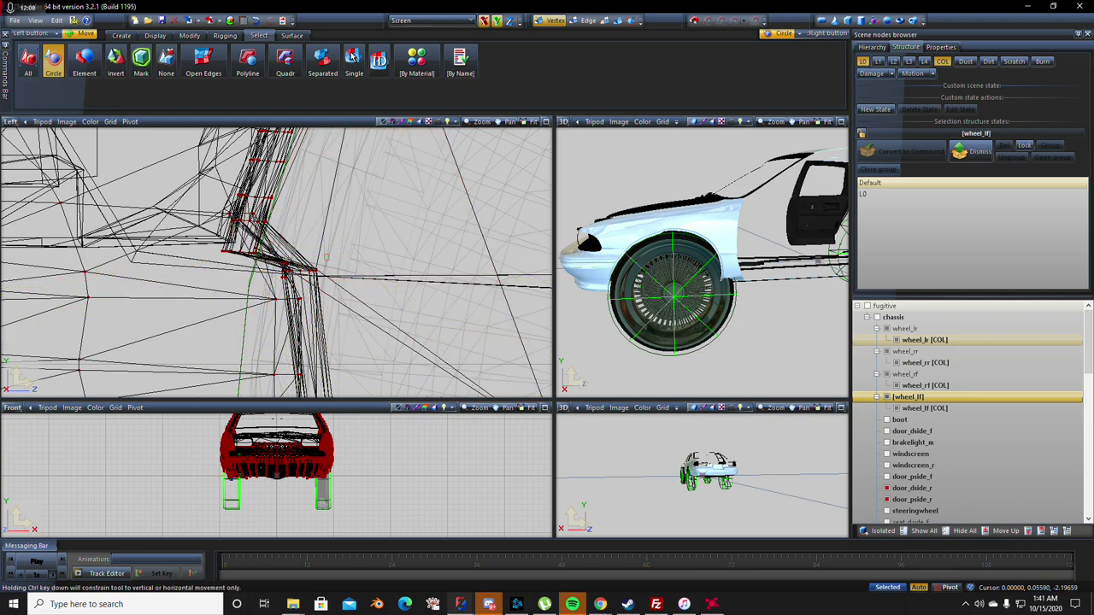
pyautogui.moveTo(329, 254); pyautogui.dragTo(218, 279)
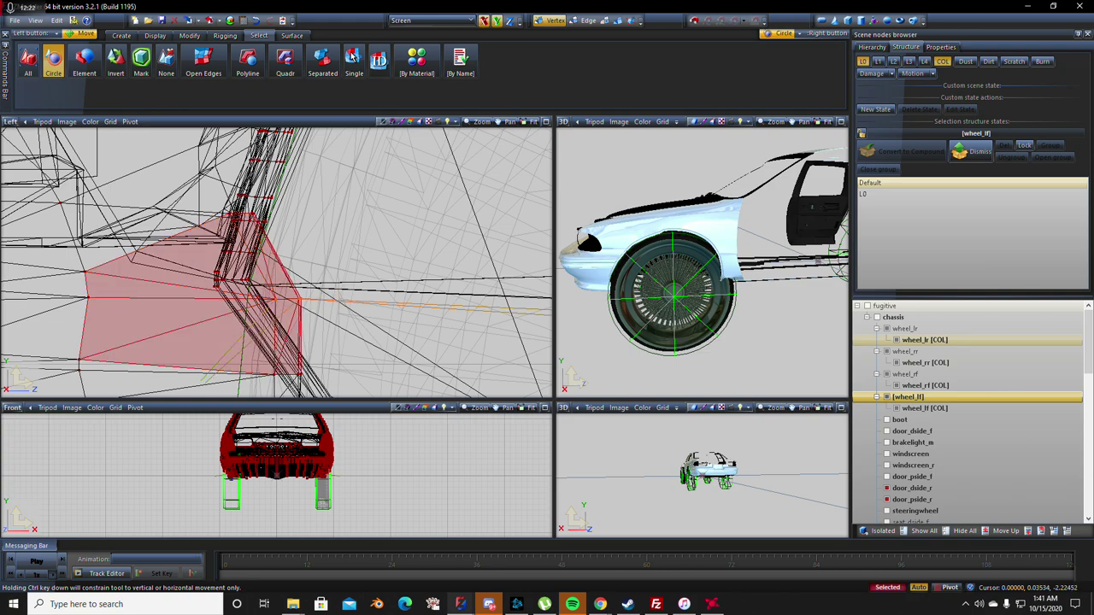
# - Pull the bumper's side vertex and the vertices at the arch's bottom corner forward in line with the strip
pyautogui.moveTo(267, 301); pyautogui.dragTo(265, 303)
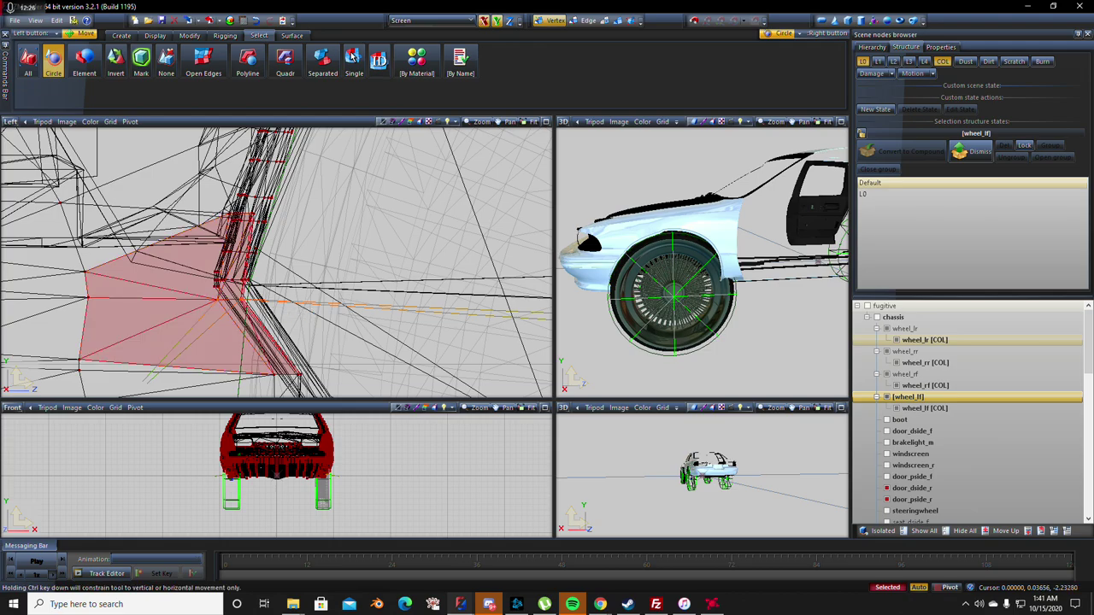
pyautogui.scroll(-3, 265, 302)
pyautogui.scroll(2, 376, 359)
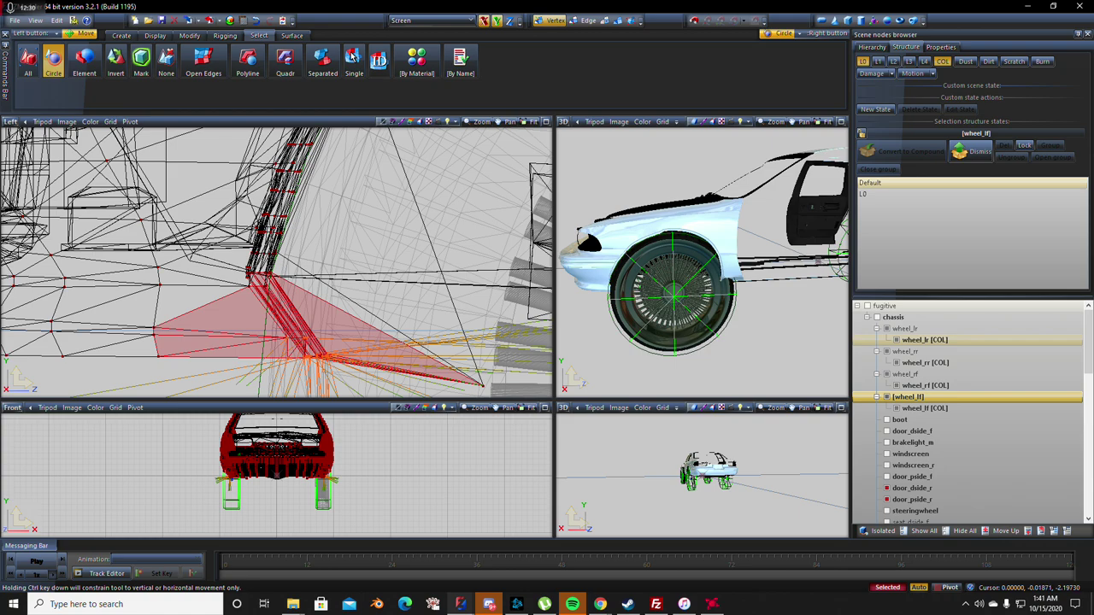
pyautogui.moveTo(321, 354); pyautogui.dragTo(246, 358)
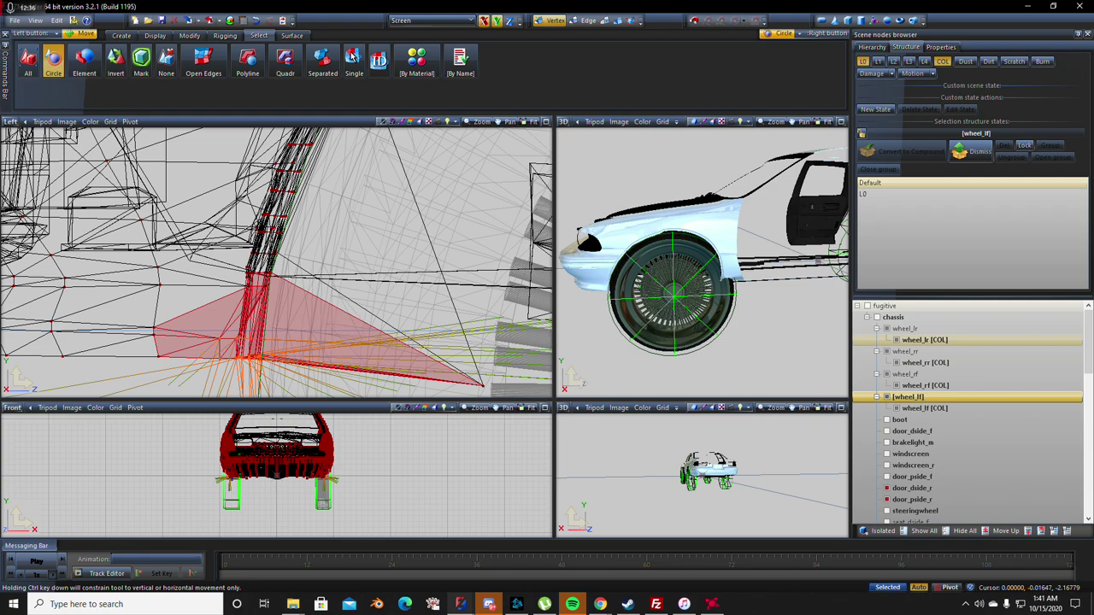
# - Move the stray inner vertex stretched across the wheel forward and up onto the reshaped arch edge
pyautogui.moveTo(666, 233); pyautogui.dragTo(566, 225, button='middle')
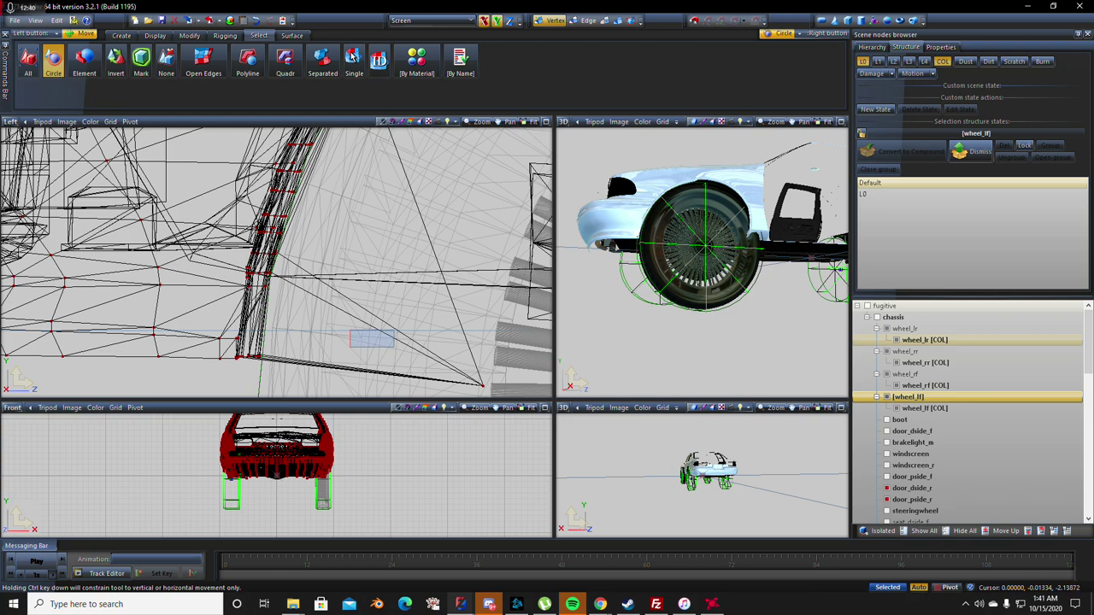
pyautogui.scroll(-3, 421, 333)
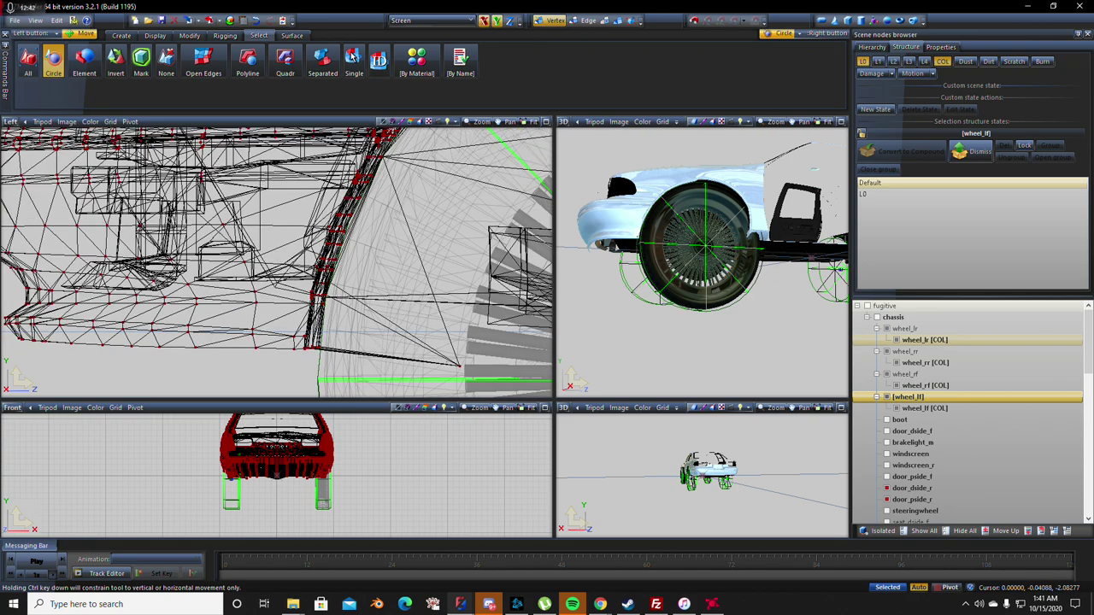
pyautogui.click(456, 366)
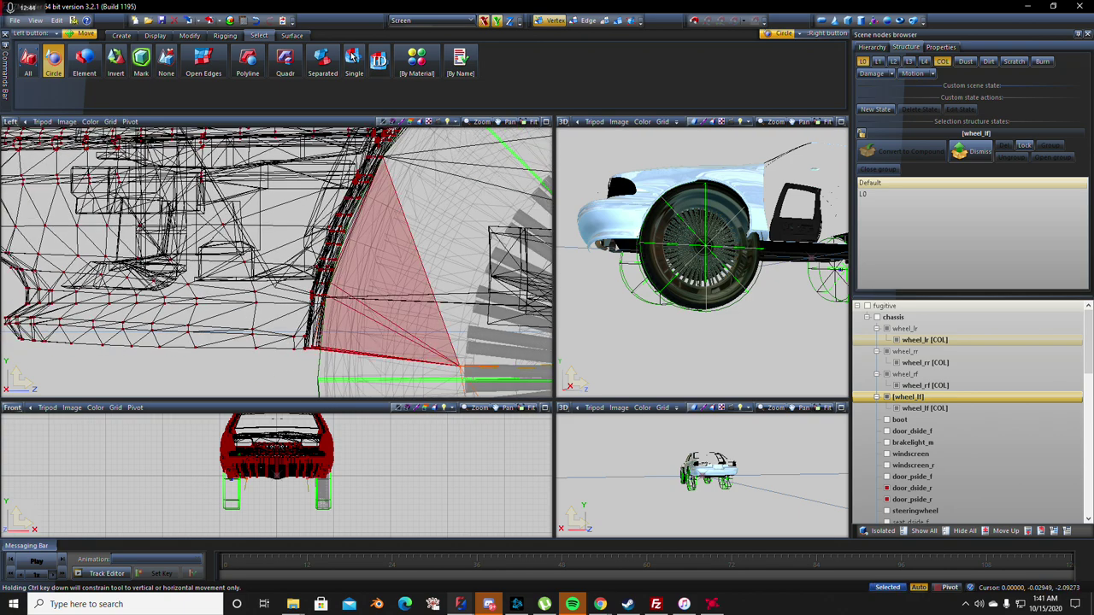
pyautogui.click(458, 366)
pyautogui.moveTo(459, 366); pyautogui.dragTo(346, 250)
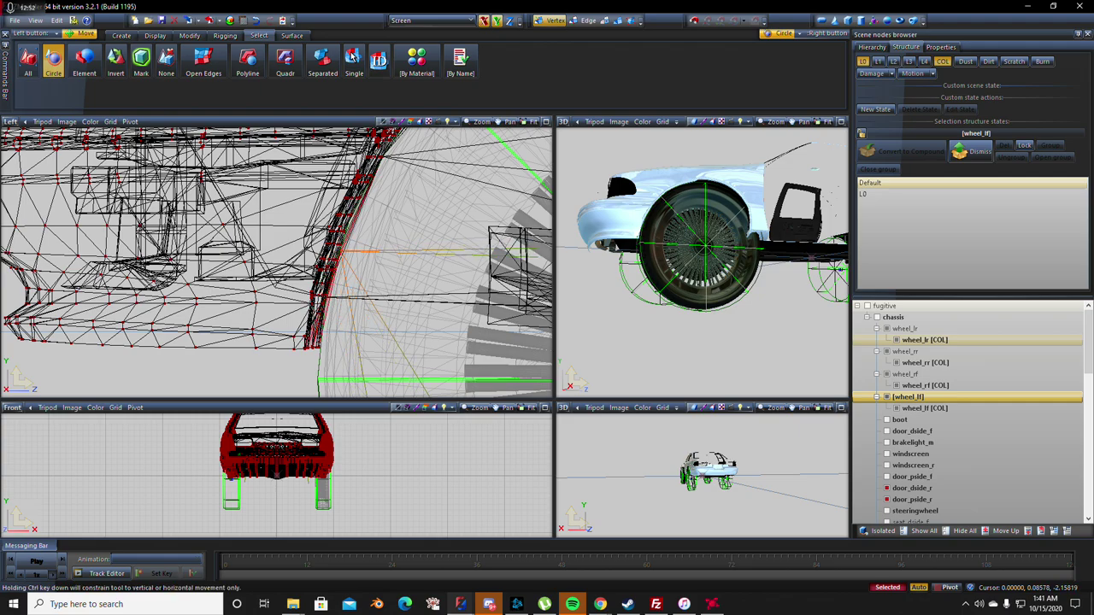
# - Lower the raised vertex row just ahead of the arch's peak and adjust the neighbouring row to smooth the curve
pyautogui.scroll(-6, 346, 251)
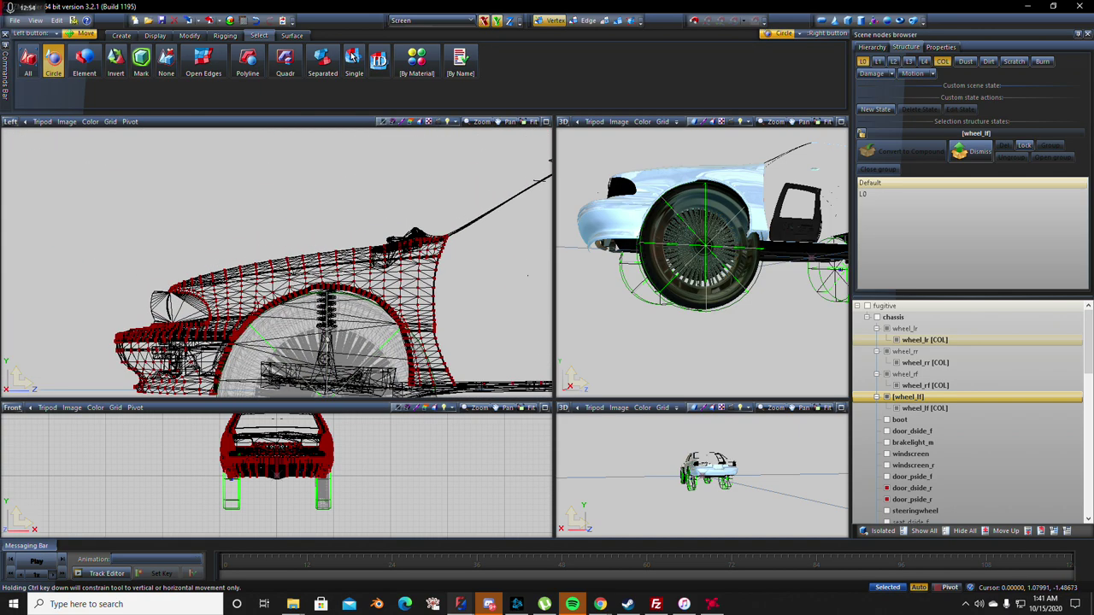
pyautogui.scroll(5, 346, 250)
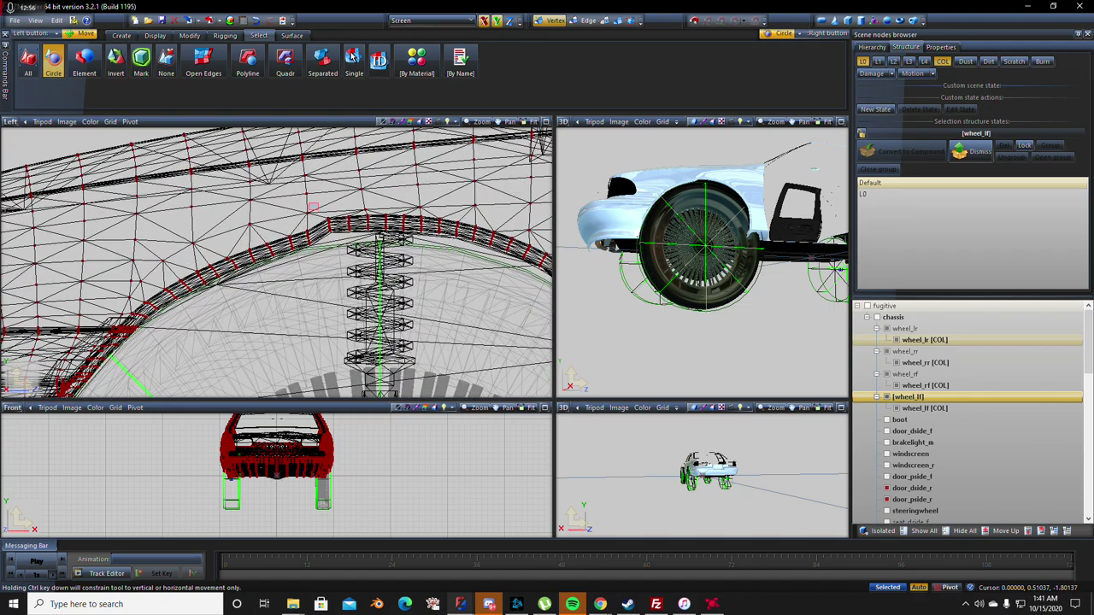
pyautogui.click(314, 207)
pyautogui.scroll(2, 338, 256)
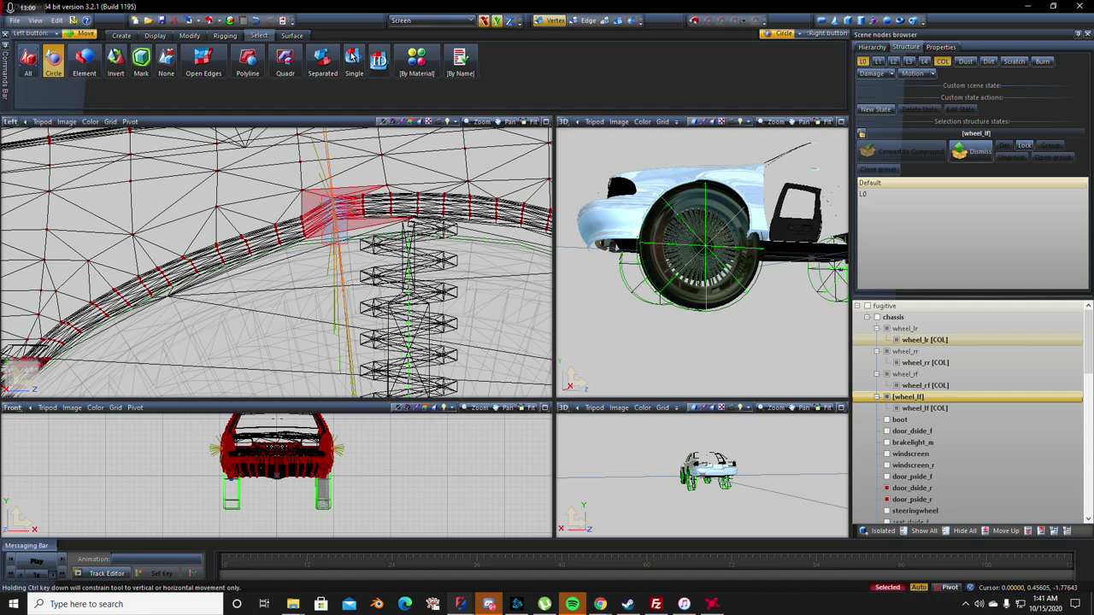
pyautogui.moveTo(333, 205); pyautogui.dragTo(335, 224)
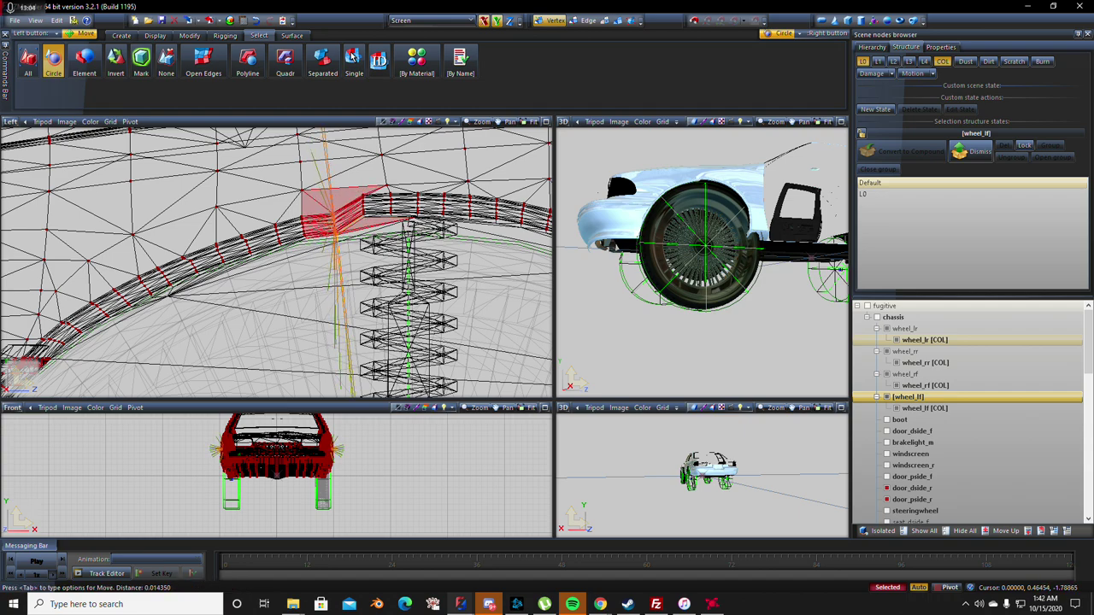
pyautogui.scroll(3, 335, 224)
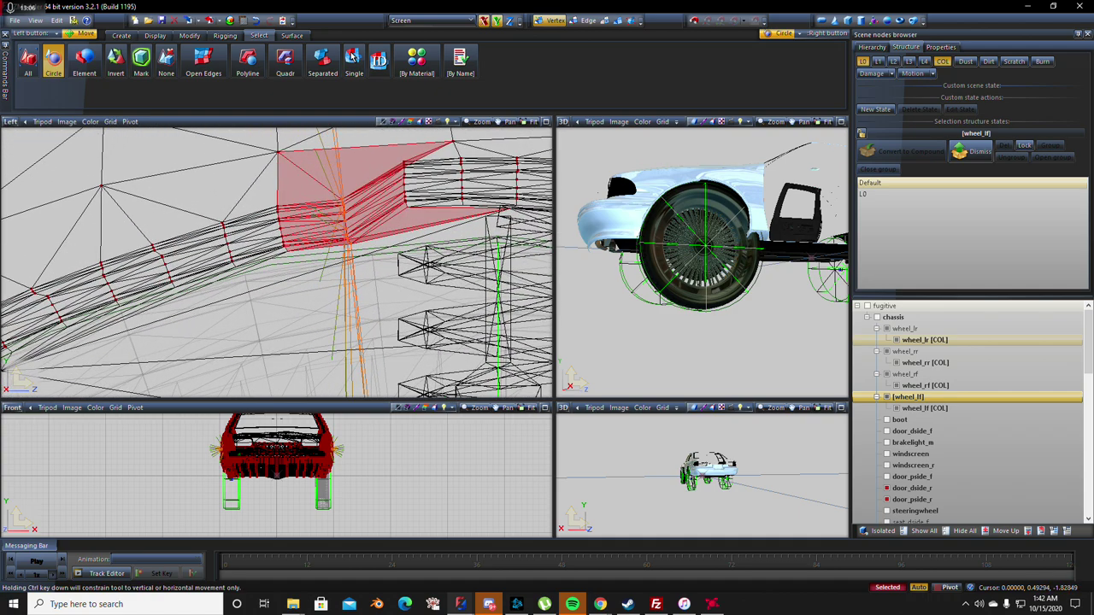
pyautogui.click(280, 248)
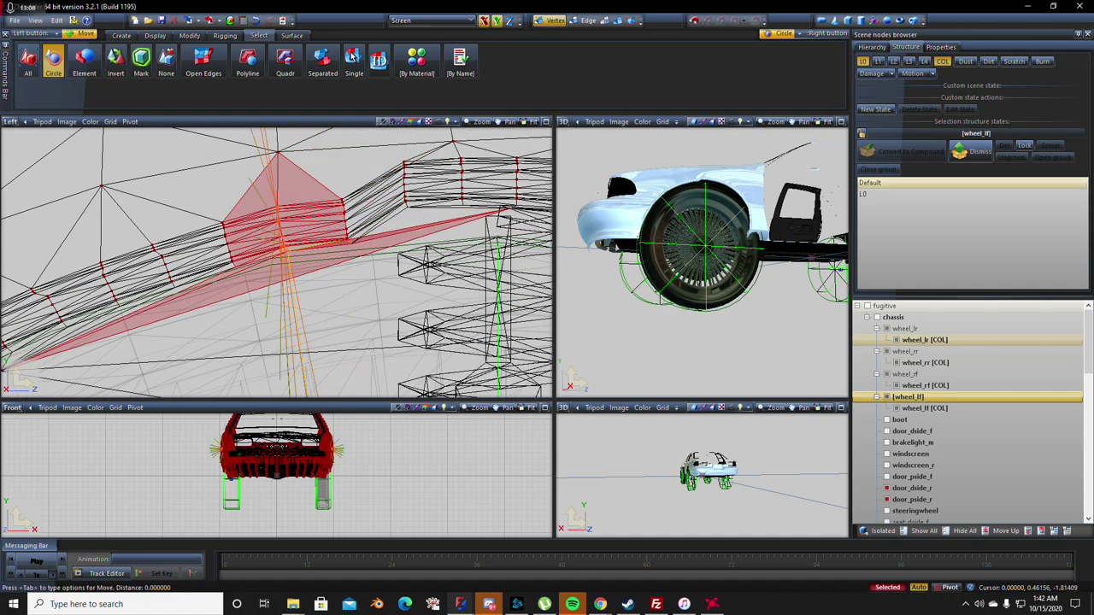
pyautogui.moveTo(280, 248); pyautogui.dragTo(347, 246)
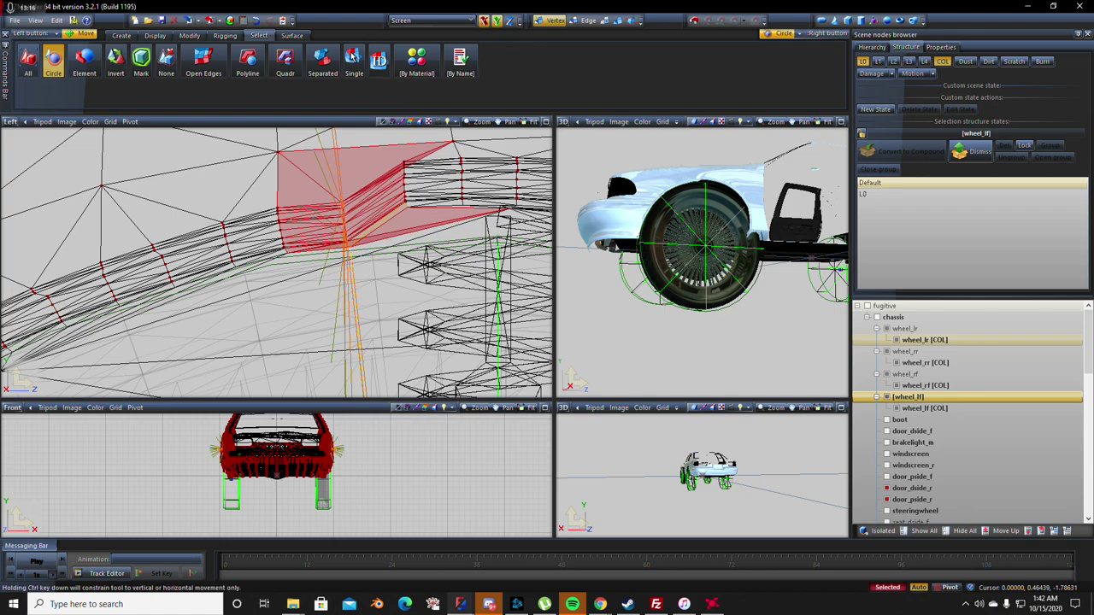
# - Lower the group of vertex rows above the spring at the front arch's peak to line up with the row ahead
pyautogui.moveTo(347, 246); pyautogui.dragTo(227, 257, button='middle')
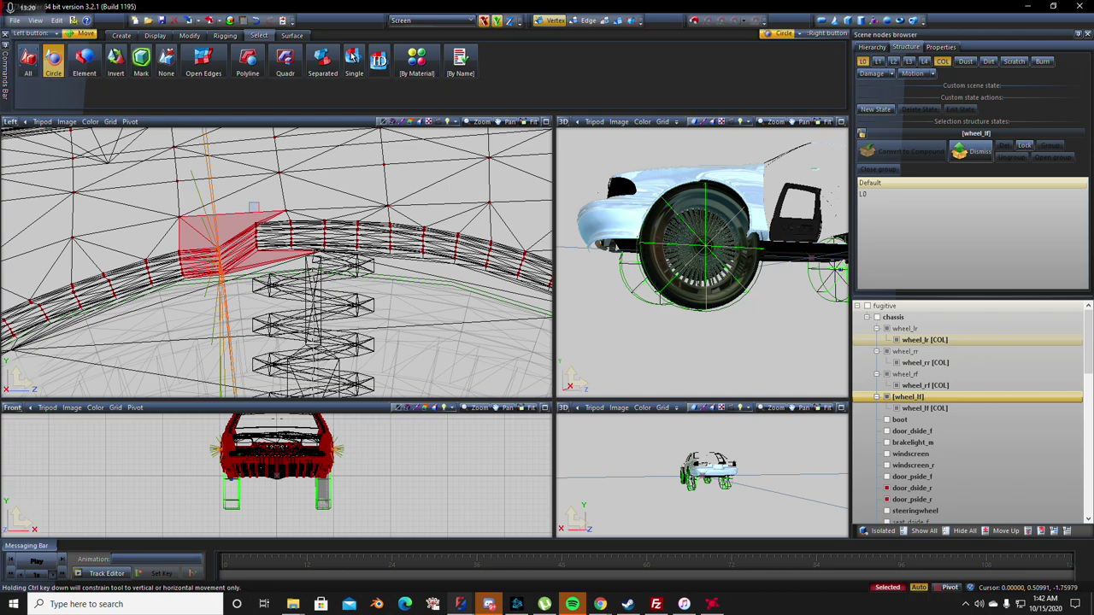
pyautogui.moveTo(259, 211); pyautogui.dragTo(370, 253)
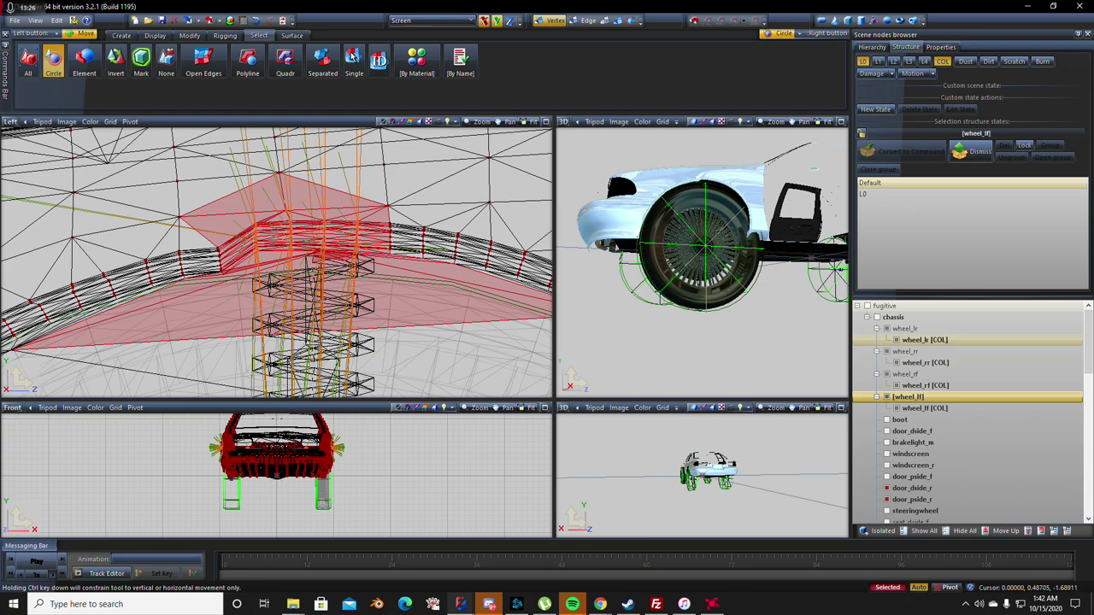
pyautogui.moveTo(370, 253); pyautogui.dragTo(367, 262)
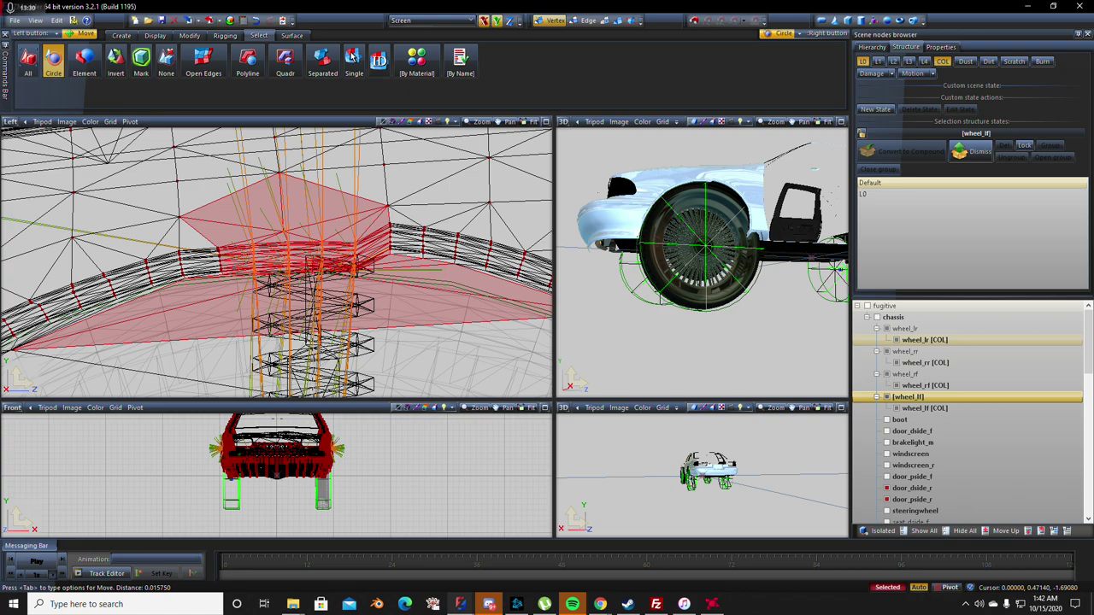
pyautogui.rightClick(358, 227)
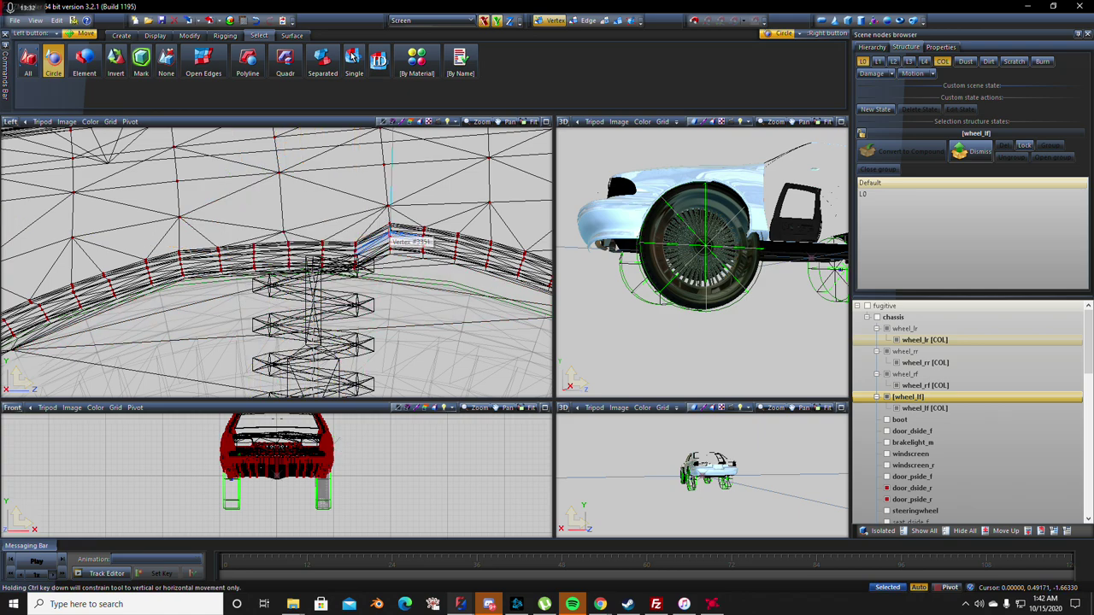
# - Lower the four vertex rows just behind the arch's peak one by one to continue the smooth curve rearward
pyautogui.moveTo(388, 231)
pyautogui.mouseDown()
pyautogui.moveTo(387, 205)
pyautogui.moveTo(383, 231)
pyautogui.moveTo(385, 222)
pyautogui.mouseUp()
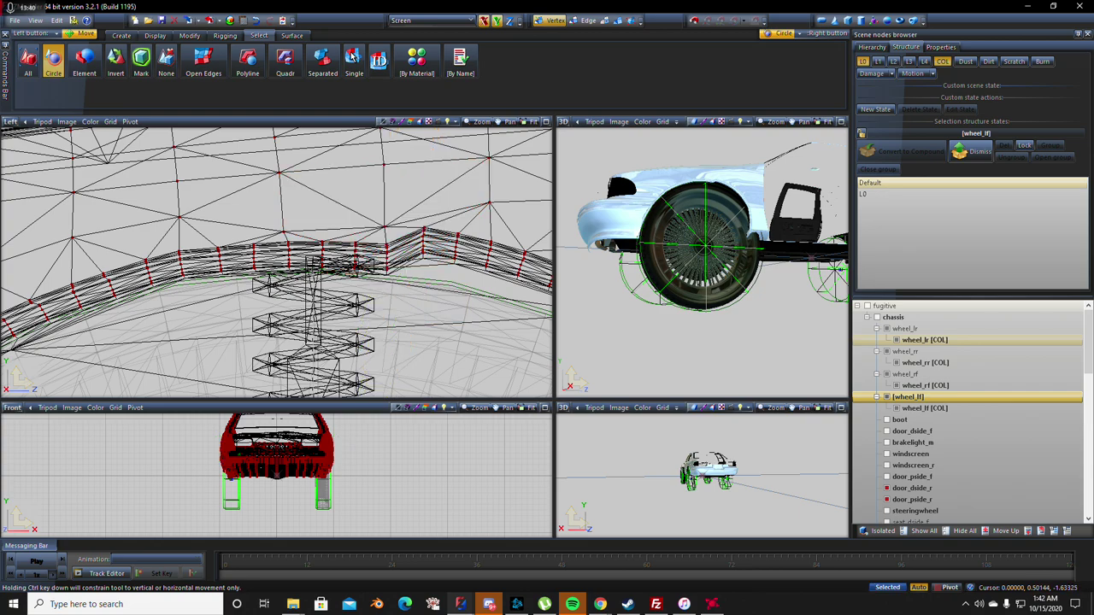
pyautogui.moveTo(425, 227); pyautogui.dragTo(418, 269)
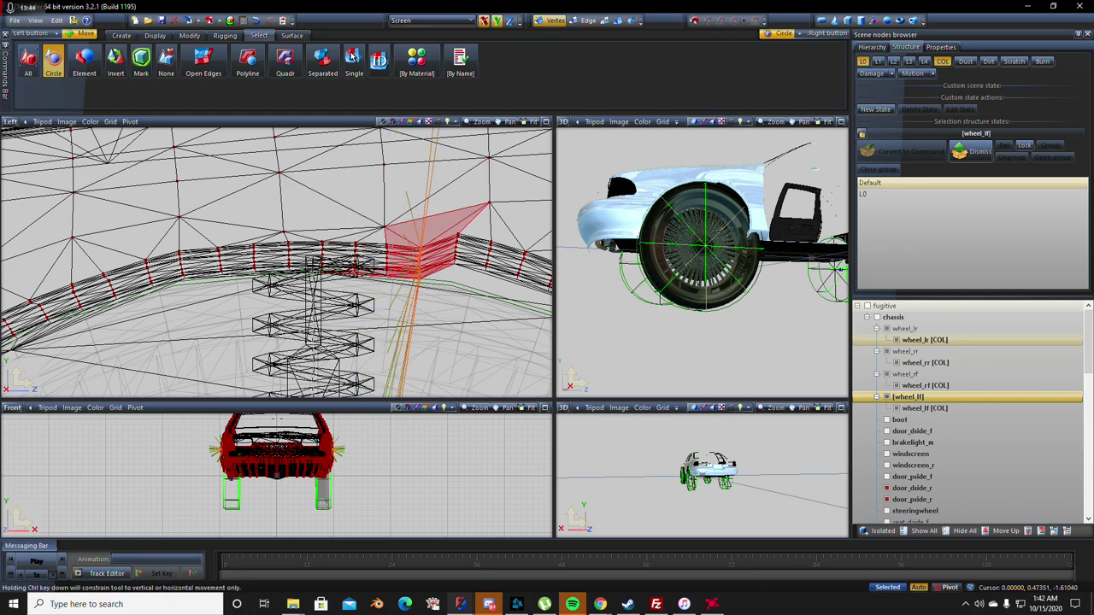
pyautogui.moveTo(446, 256); pyautogui.dragTo(447, 262)
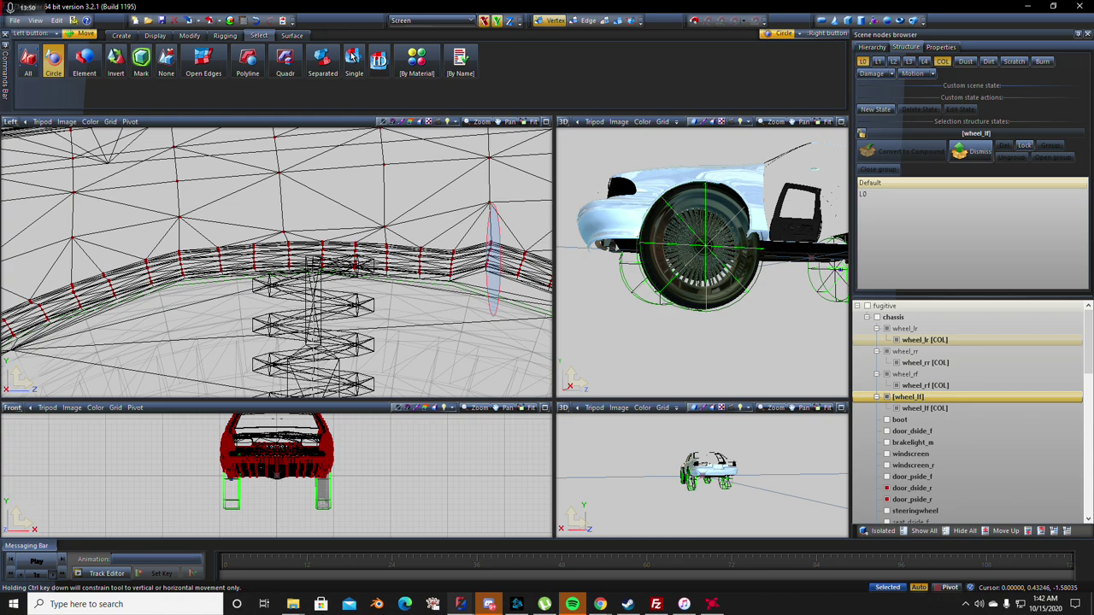
pyautogui.moveTo(490, 255); pyautogui.dragTo(481, 260)
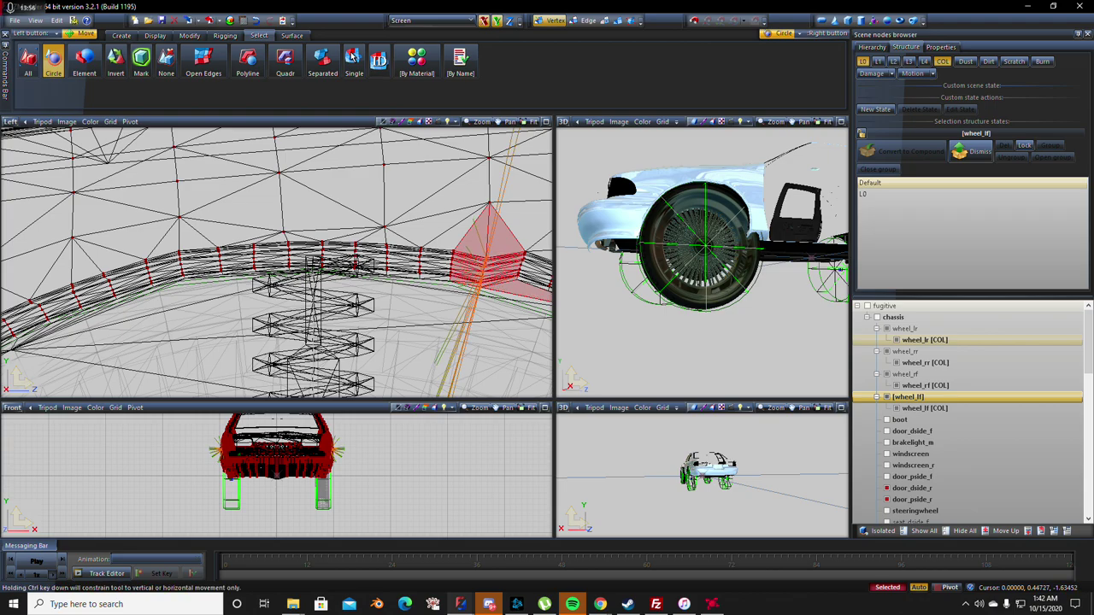
# - Lower the next three raised vertex rows on the arch's rear slope so they follow the wheel's curve
pyautogui.scroll(-3, 276, 263)
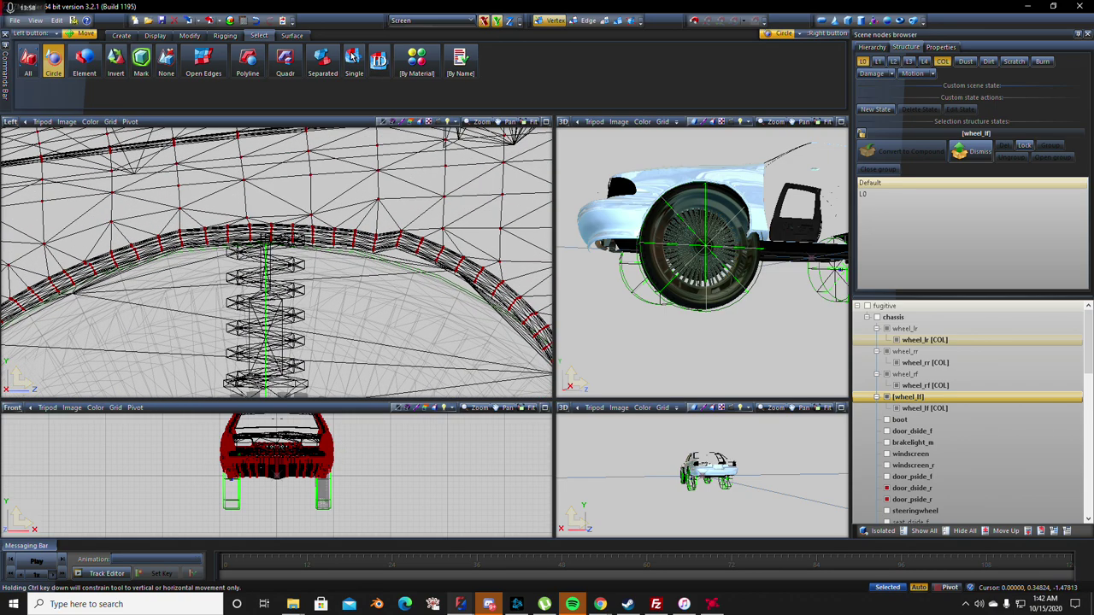
pyautogui.scroll(3, 513, 368)
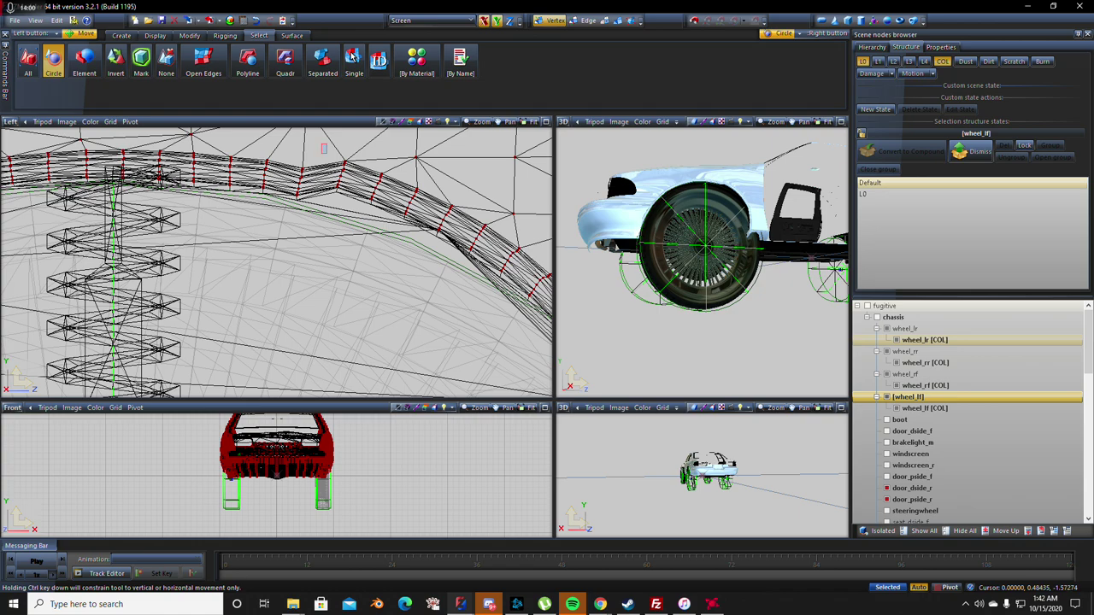
pyautogui.moveTo(342, 174); pyautogui.dragTo(297, 177)
pyautogui.rightClick(380, 201)
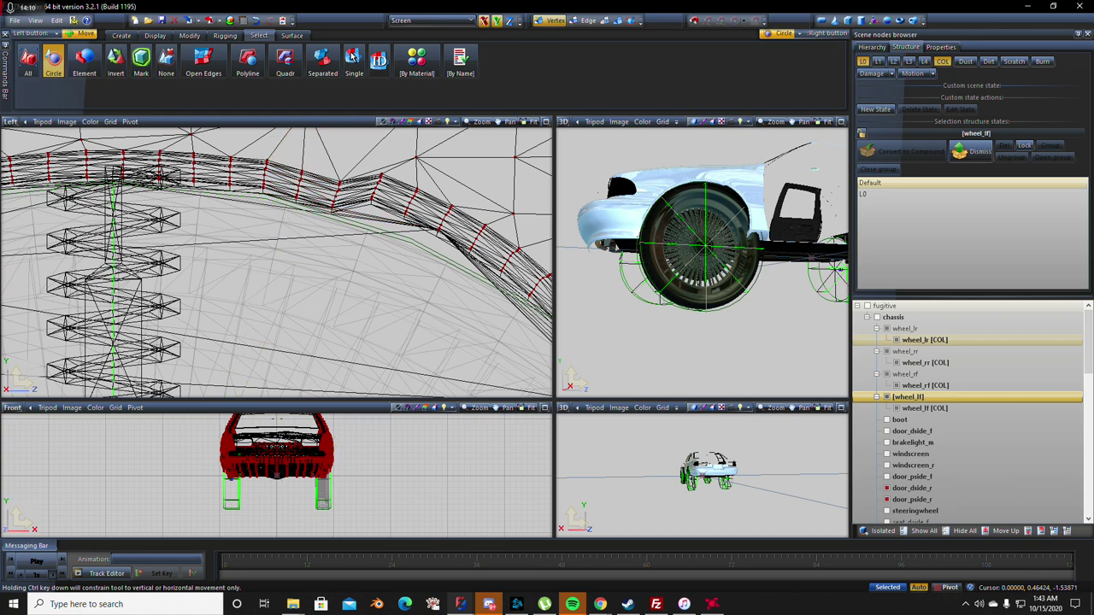
pyautogui.rightClick(382, 192)
pyautogui.moveTo(382, 192); pyautogui.dragTo(375, 202)
# - Check the arch edge on the shaded fender and nudge the uneven vertex row behind the spring into line
pyautogui.scroll(3, 701, 248)
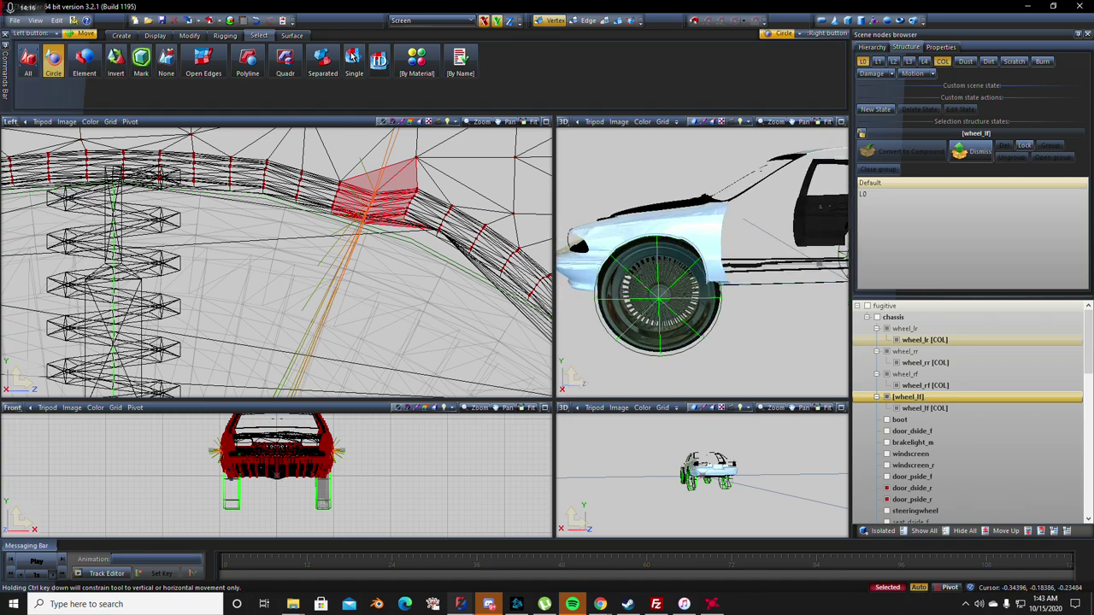
pyautogui.scroll(1, 701, 254)
pyautogui.scroll(4, 675, 257)
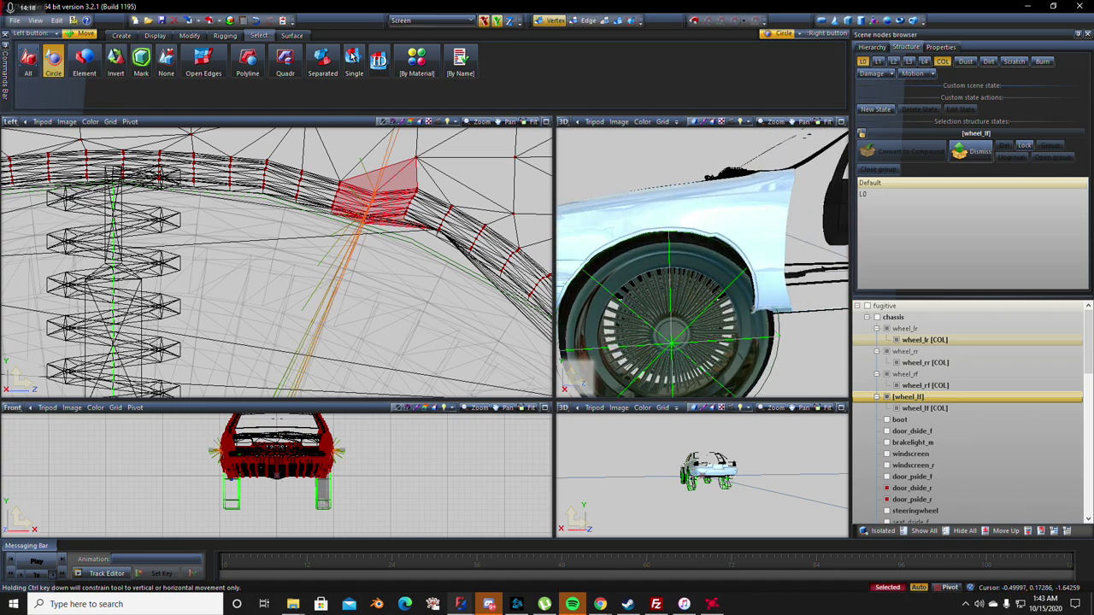
pyautogui.scroll(-1, 248, 256)
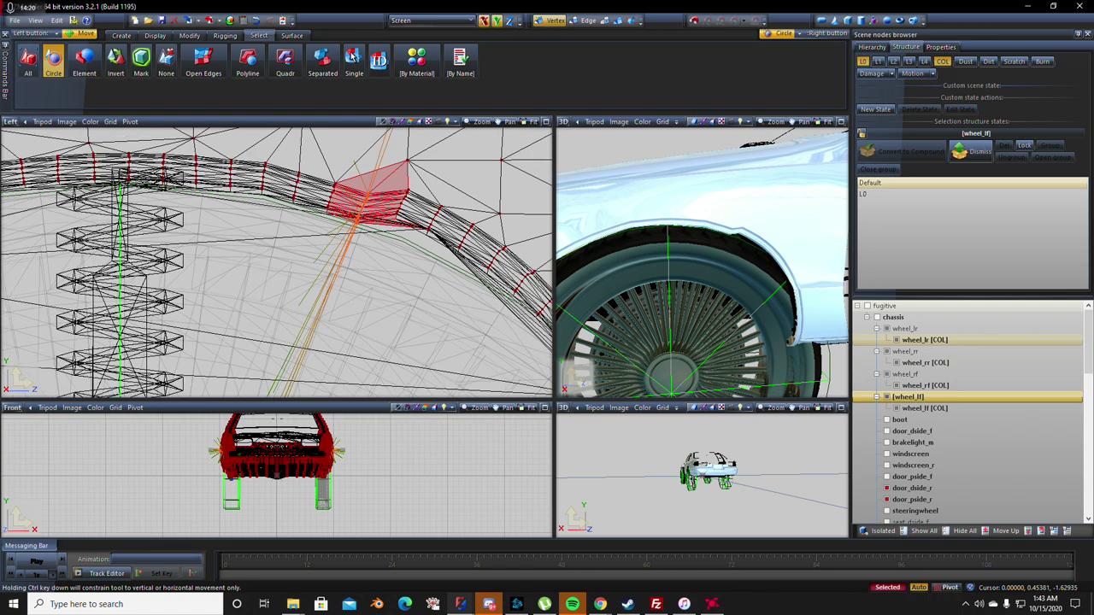
pyautogui.moveTo(264, 184); pyautogui.dragTo(261, 171)
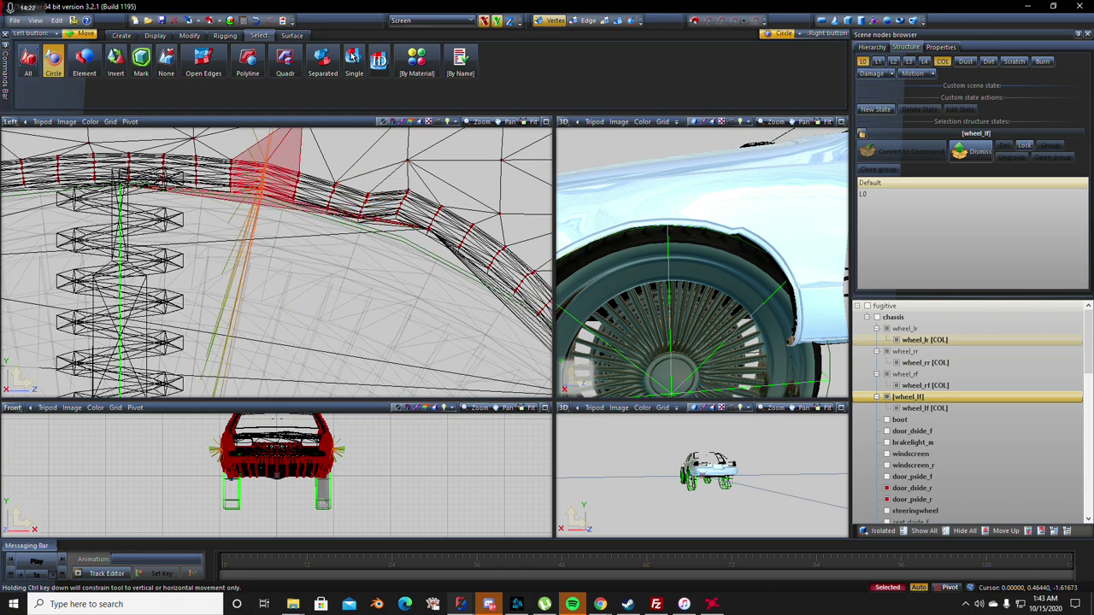
pyautogui.click(259, 179)
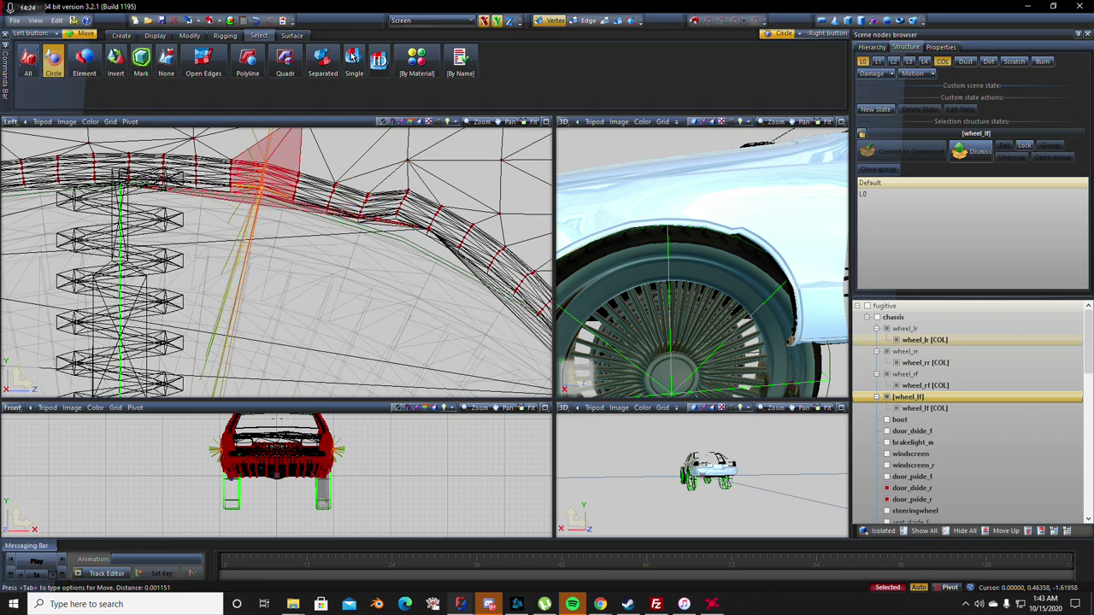
pyautogui.moveTo(304, 260); pyautogui.dragTo(333, 285)
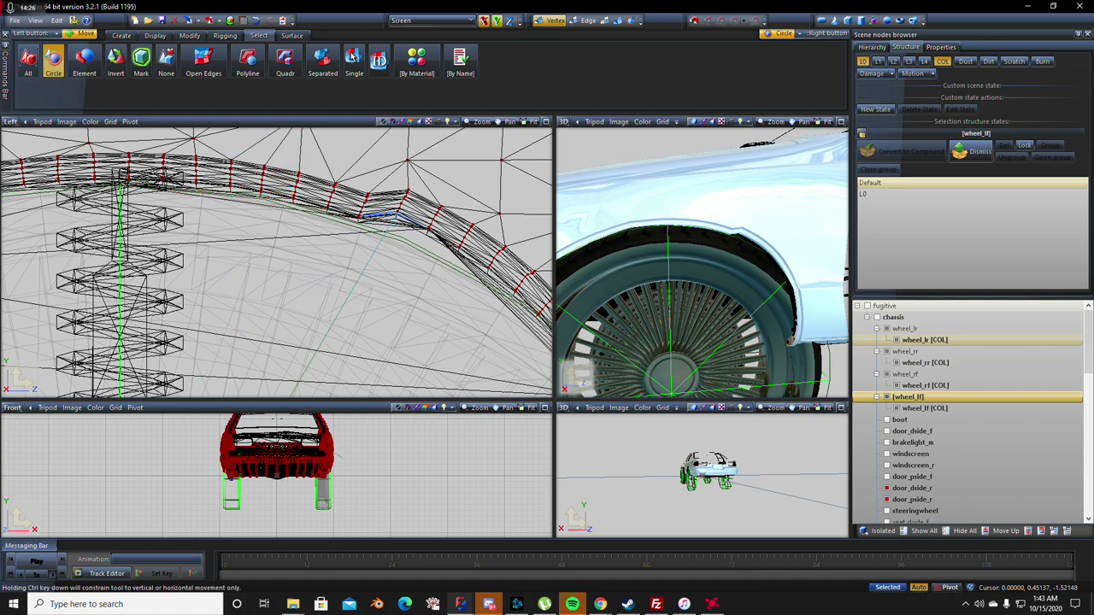
# - Move the raised vertex row midway down the rear slope into line and adjust the row behind it
pyautogui.moveTo(390, 185); pyautogui.dragTo(452, 256)
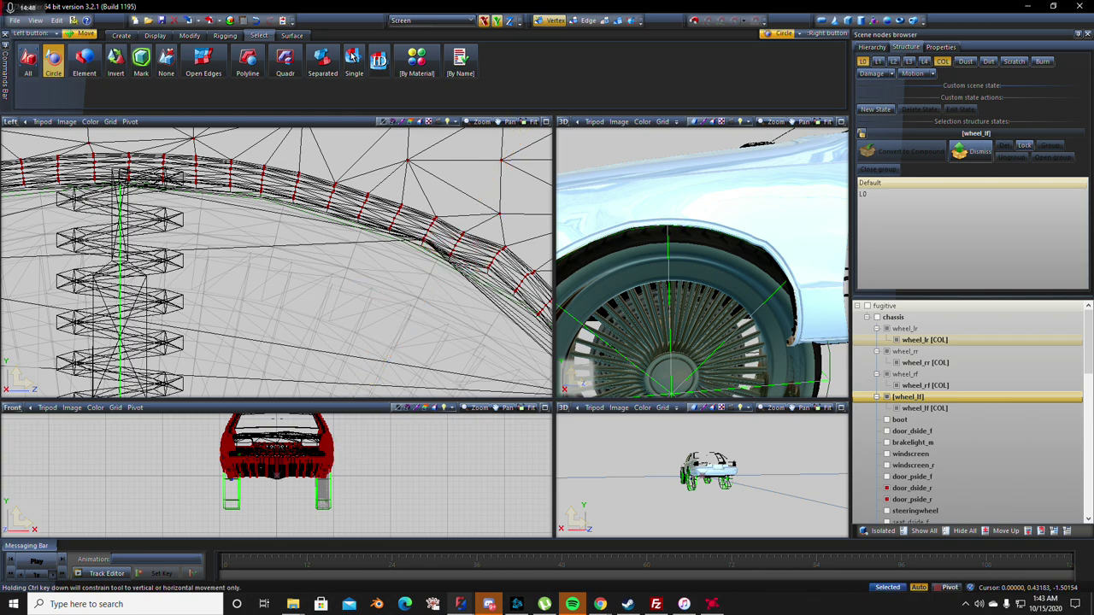
pyautogui.click(430, 229)
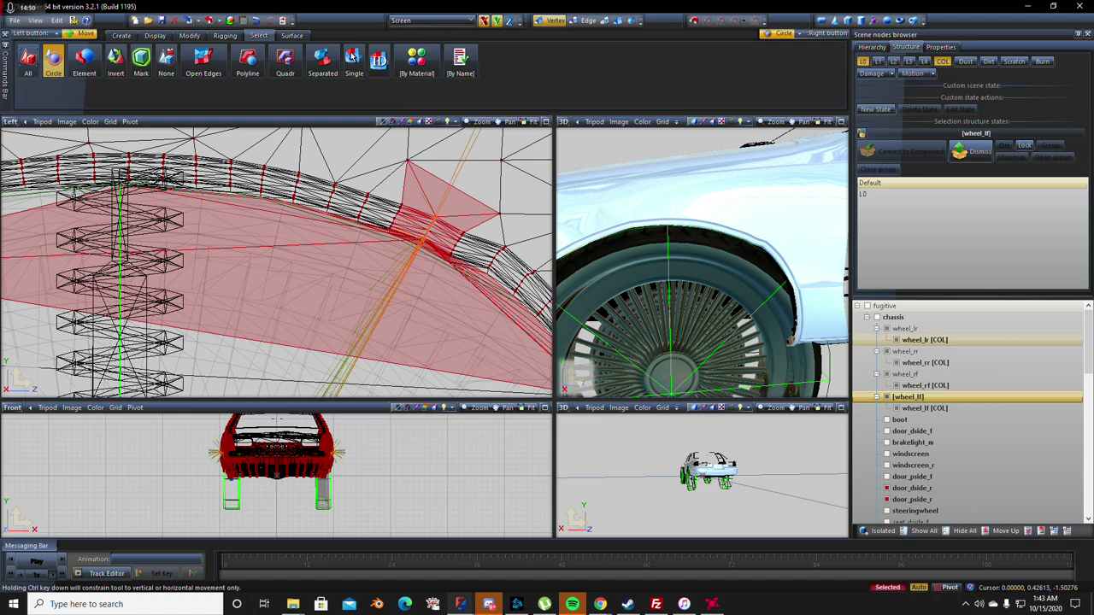
pyautogui.moveTo(430, 229); pyautogui.dragTo(432, 229)
# - Move the next two vertex rows down the rear slope slightly inward to even out the arch strip
pyautogui.scroll(-3, 431, 229)
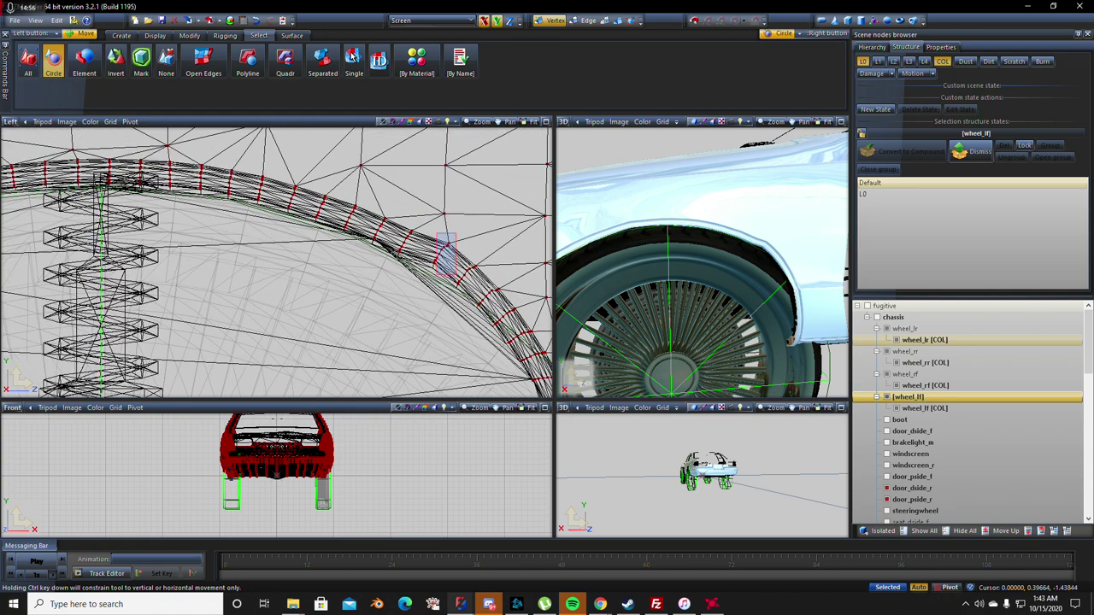
pyautogui.click(444, 249)
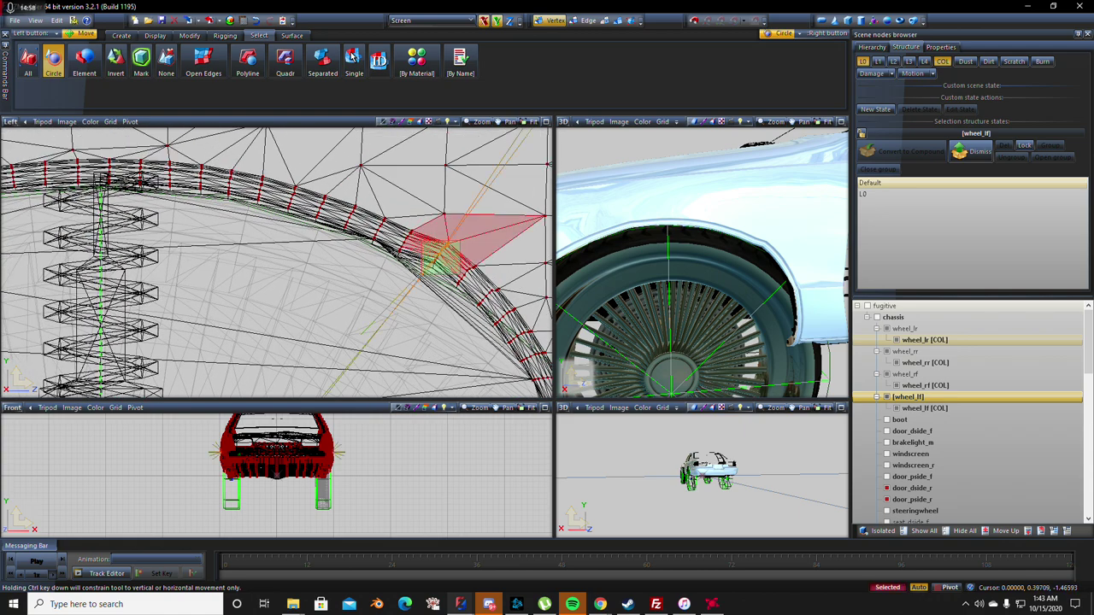
pyautogui.moveTo(443, 250); pyautogui.dragTo(445, 242)
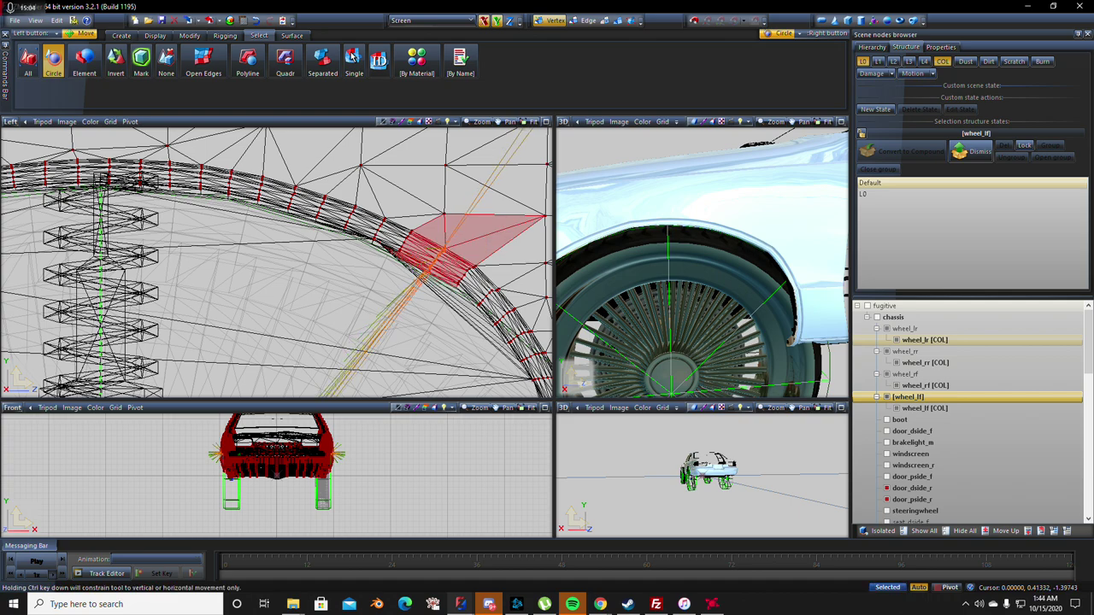
pyautogui.press('Escape')
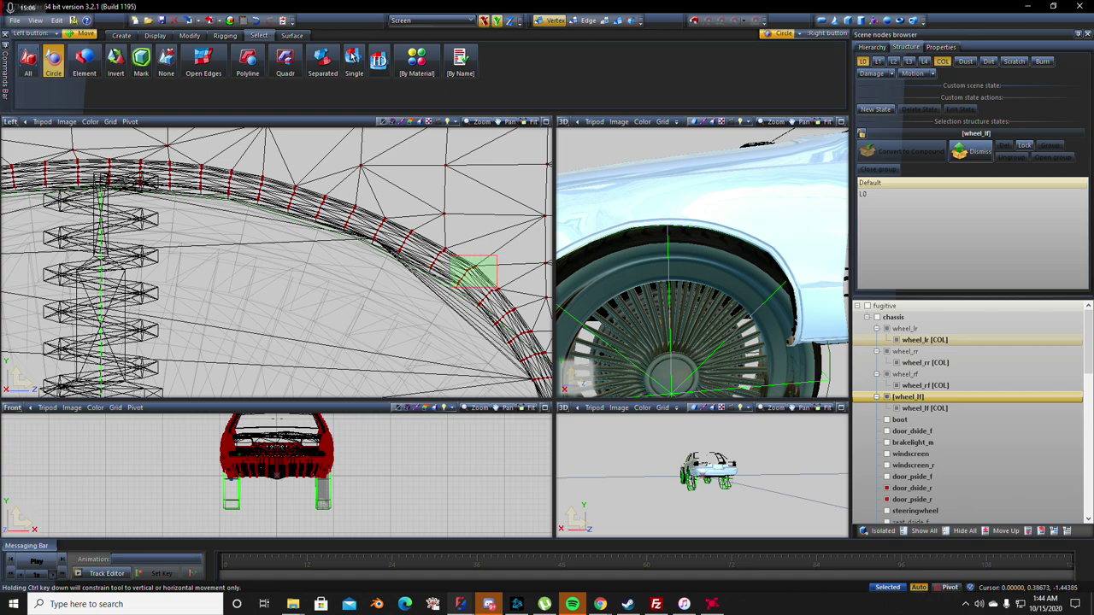
pyautogui.click(472, 267)
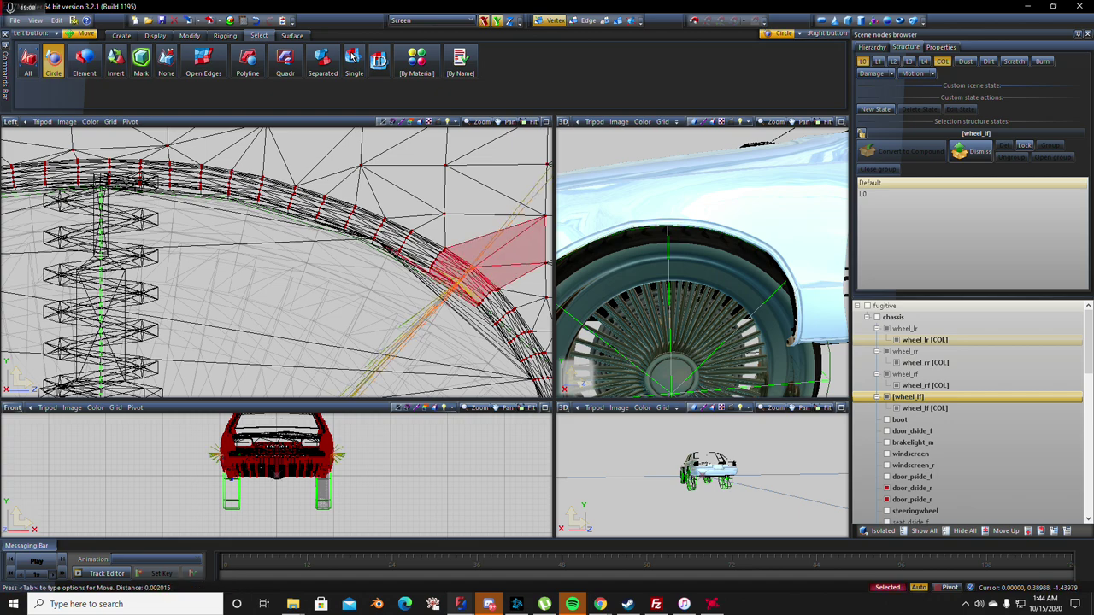
pyautogui.scroll(-6, 393, 325)
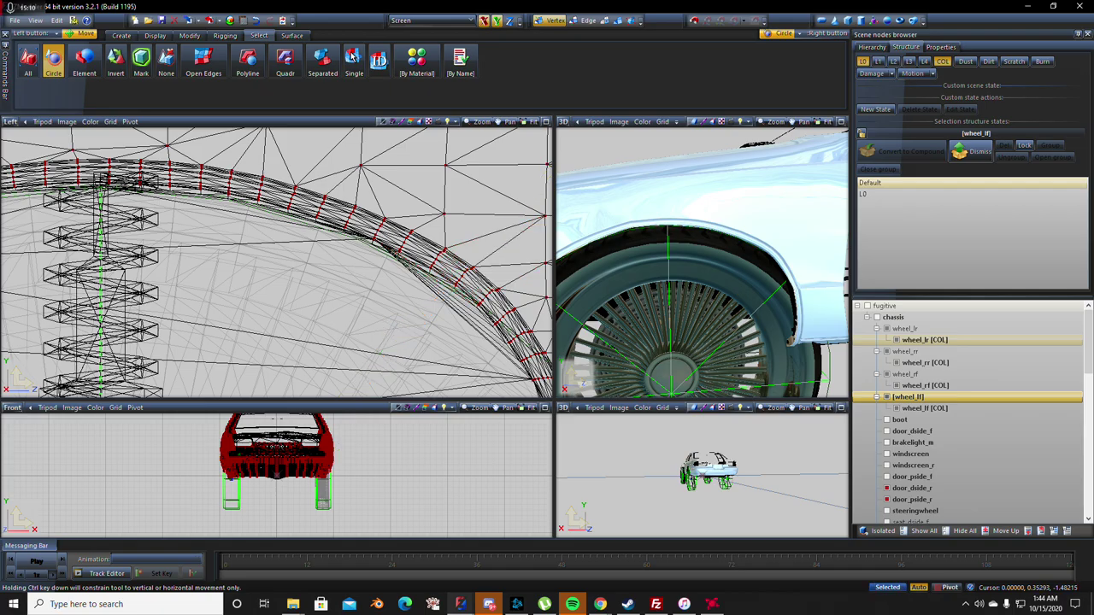
# - Adjust the next two vertex rows where the arch strip steepens behind the wheel, shifting them along the curve
pyautogui.scroll(8, 478, 346)
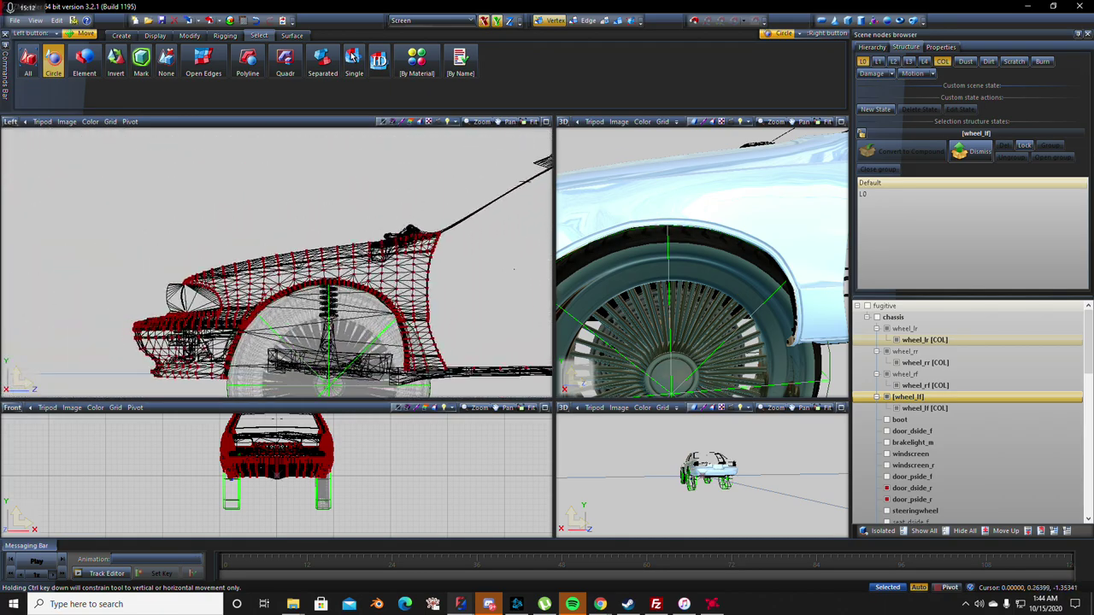
pyautogui.scroll(2, 329, 205)
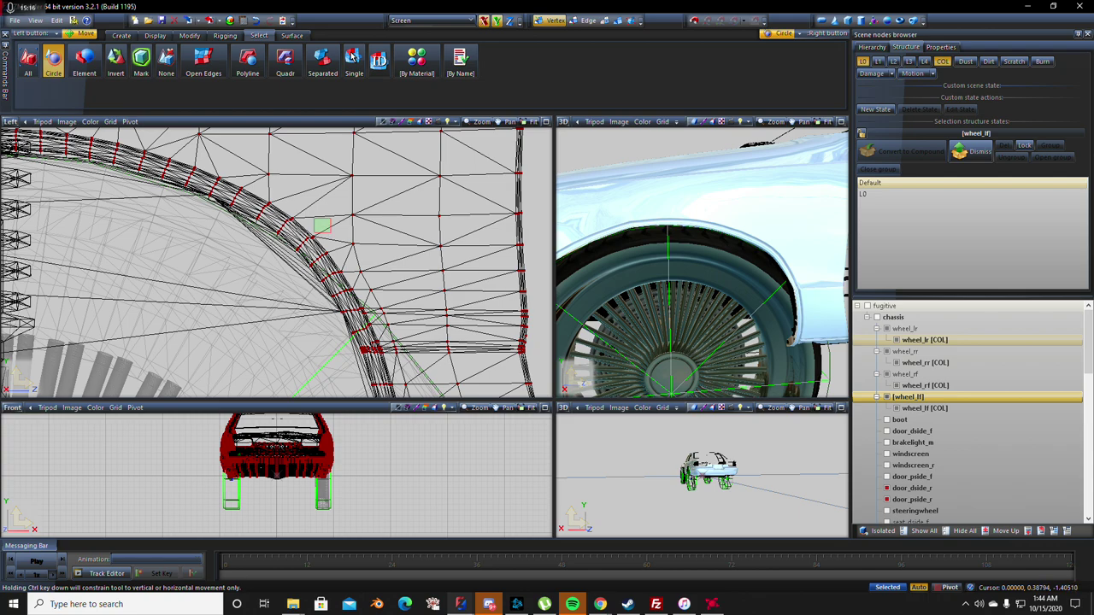
pyautogui.moveTo(321, 226); pyautogui.dragTo(292, 250)
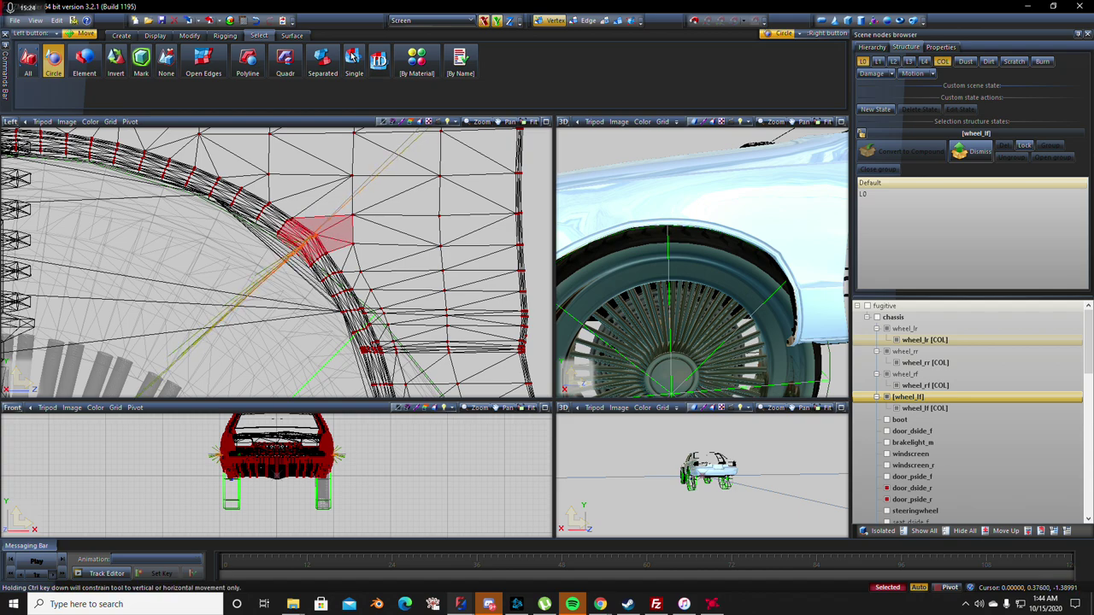
pyautogui.rightClick(316, 258)
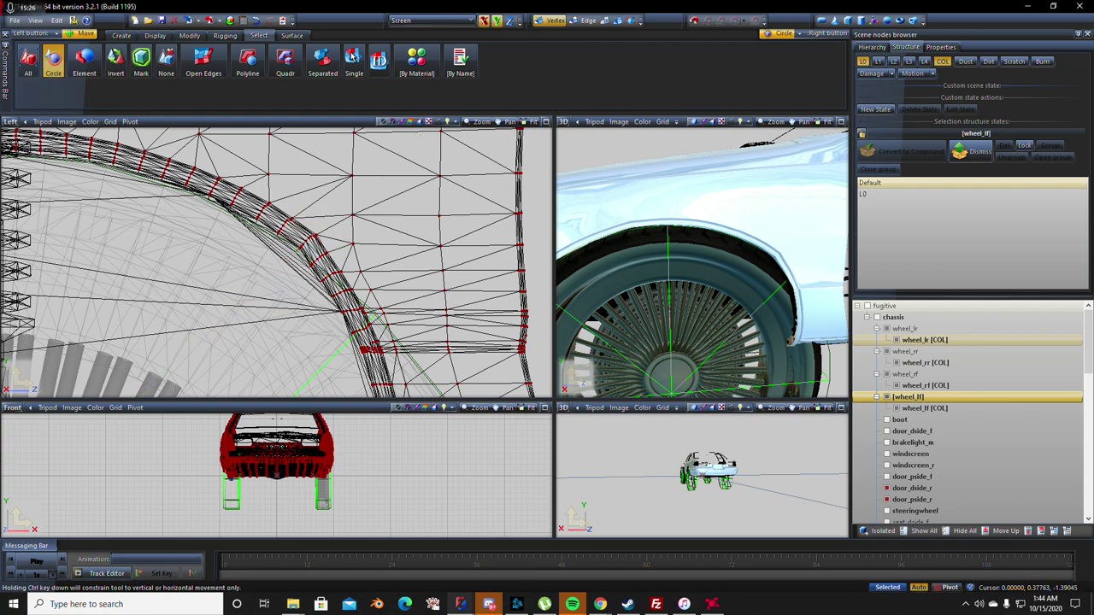
pyautogui.click(323, 249)
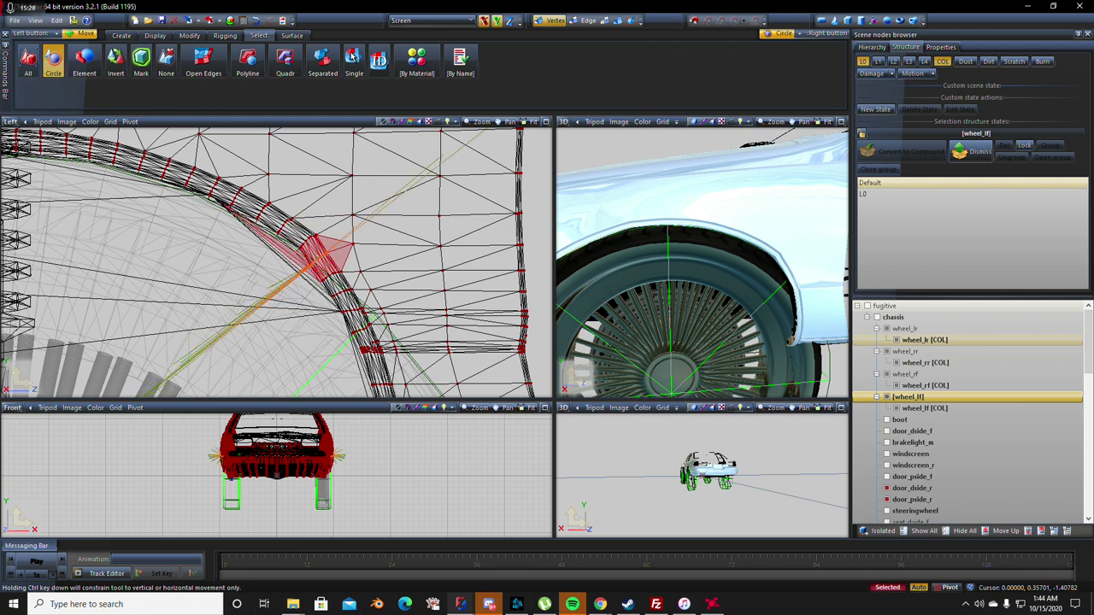
pyautogui.moveTo(324, 250); pyautogui.dragTo(321, 263)
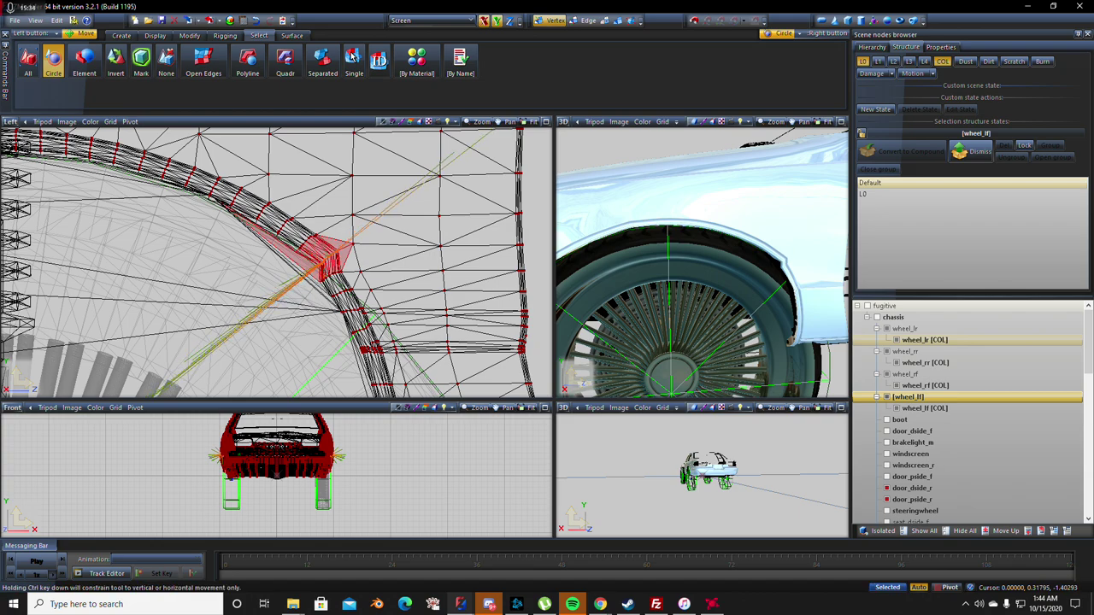
# - Move the vertex row directly below the kink in the arch's rear curve farther down the strip
pyautogui.click(333, 265)
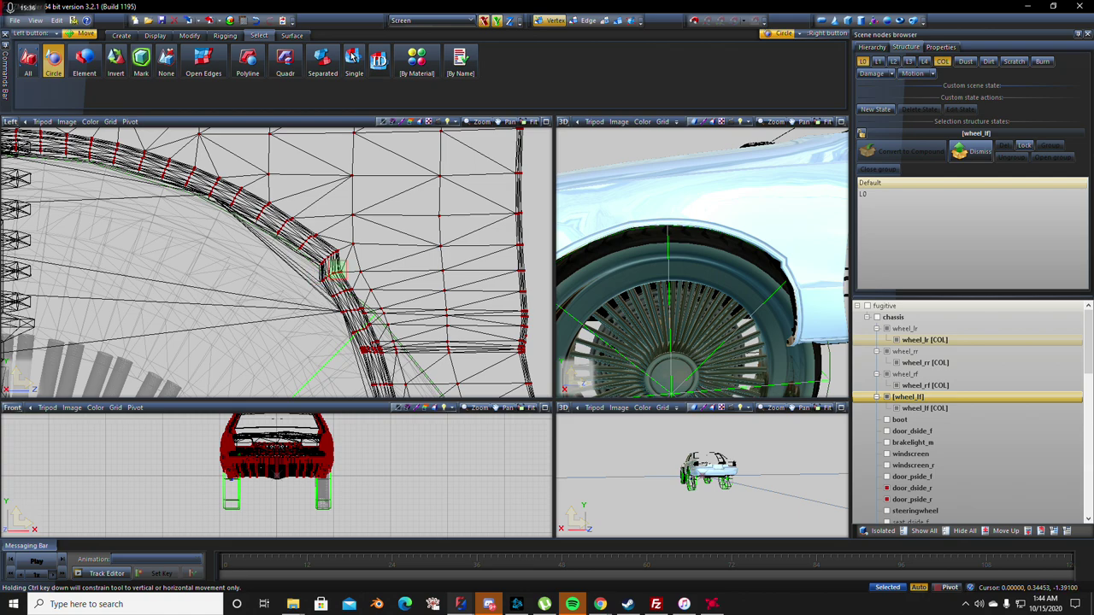
pyautogui.click(334, 267)
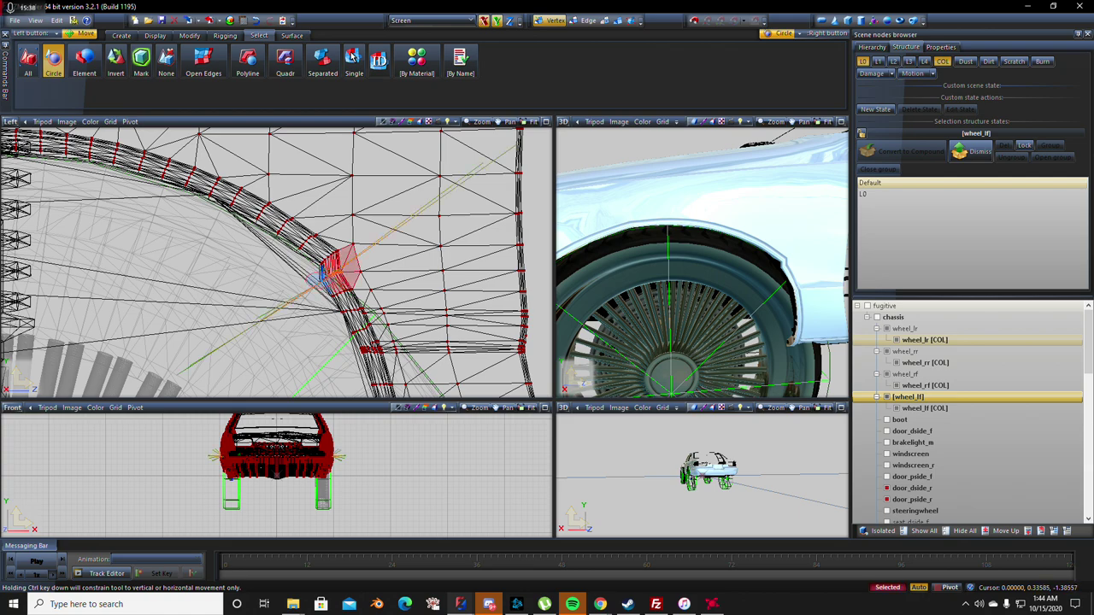
pyautogui.moveTo(323, 272); pyautogui.dragTo(331, 296)
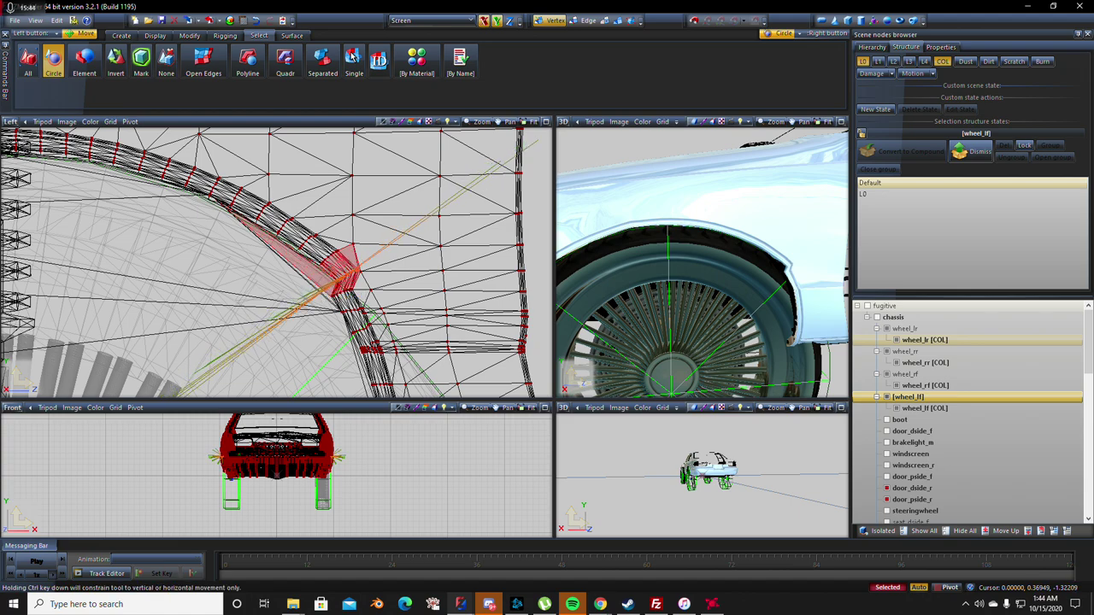
pyautogui.scroll(3, 358, 273)
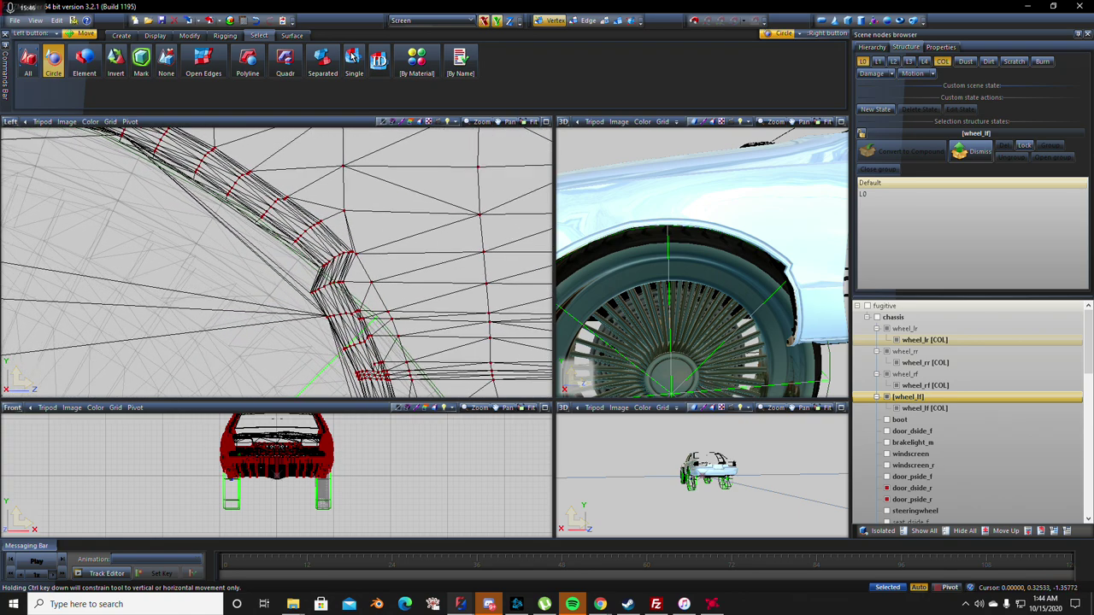
# - Move the next two vertex rows at the kink outward and down along the front arch's rear curve, following the wheel circle
pyautogui.moveTo(340, 282); pyautogui.dragTo(380, 318)
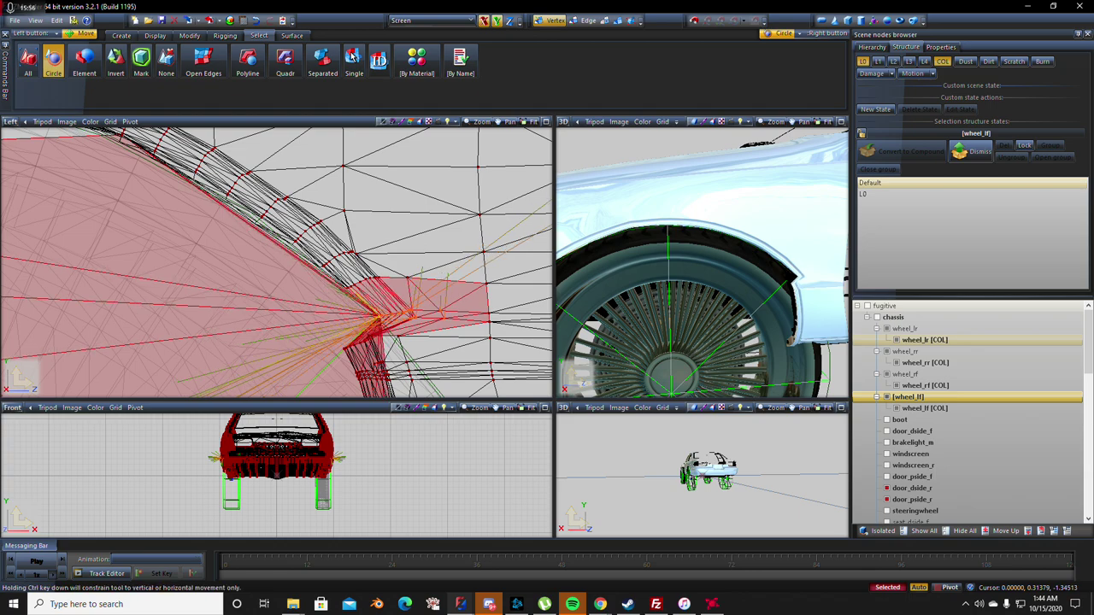
pyautogui.scroll(-1, 380, 318)
pyautogui.scroll(-3, 632, 251)
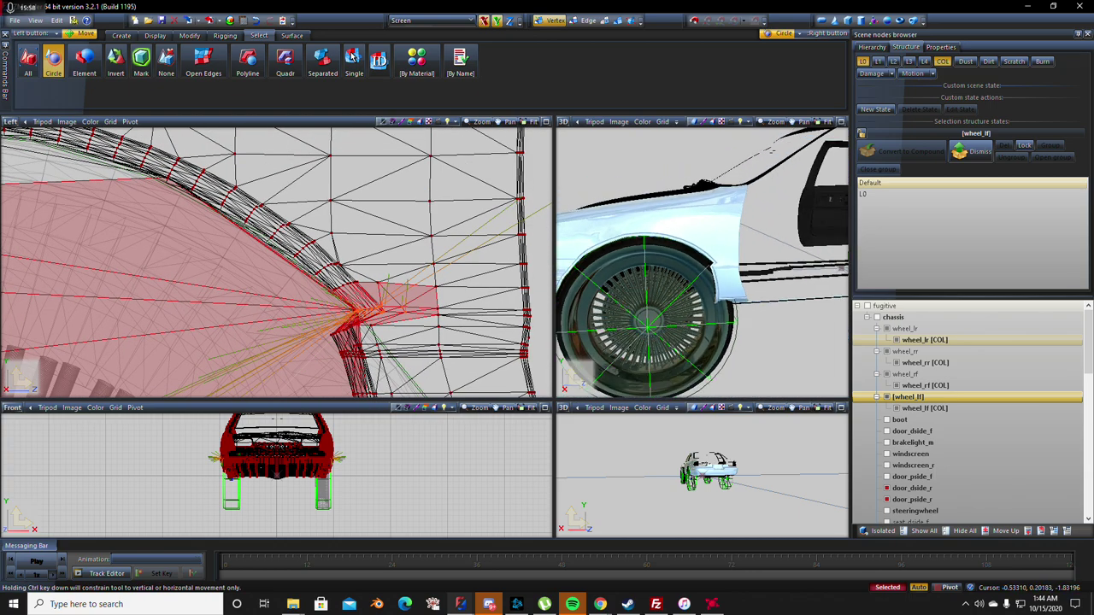
pyautogui.scroll(-2, 240, 281)
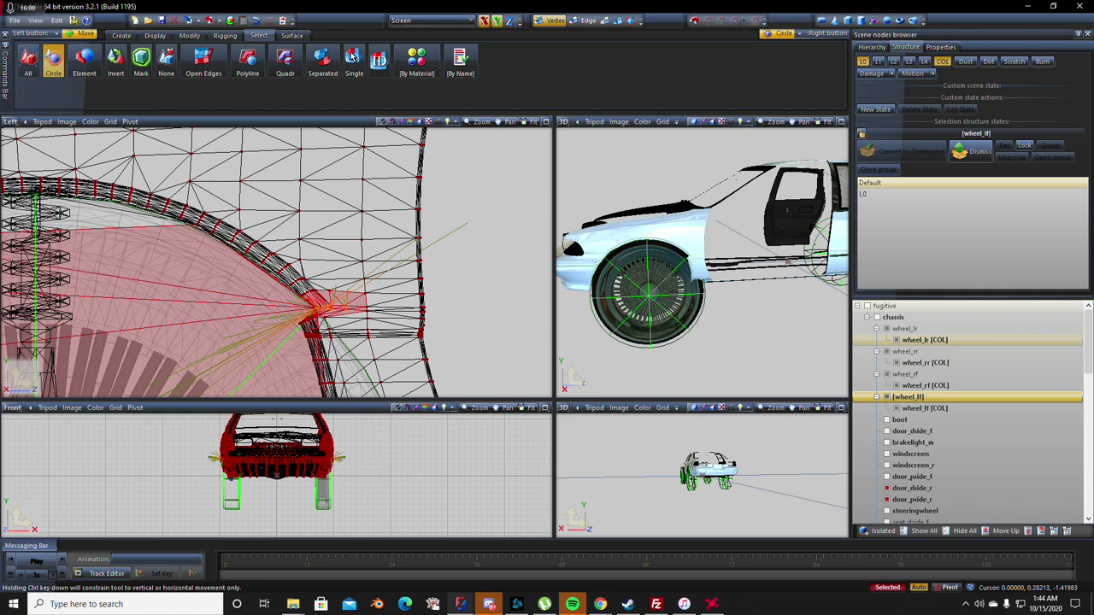
pyautogui.scroll(2, 308, 304)
pyautogui.moveTo(329, 302); pyautogui.dragTo(345, 331)
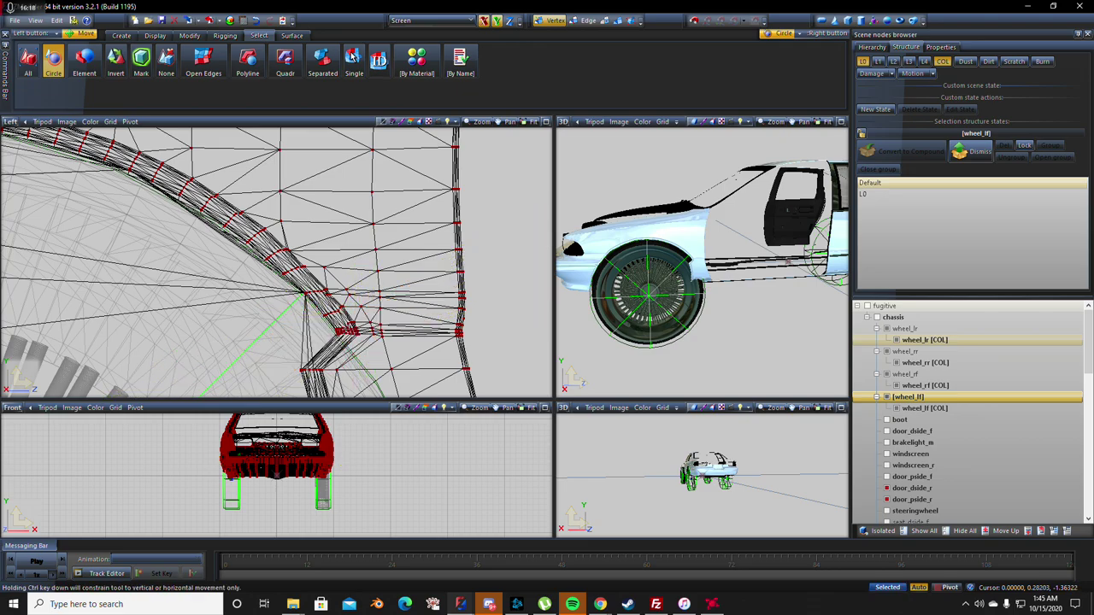
# - Pull the vertex row below the kink outward and down to extend the smooth part of the arch strip
pyautogui.scroll(-8, 344, 330)
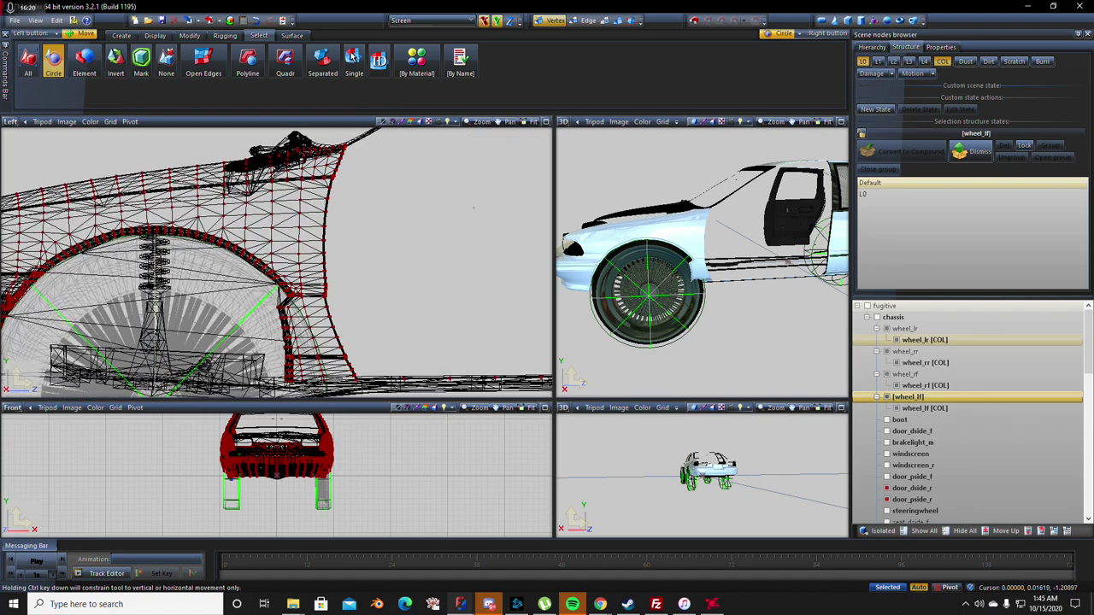
pyautogui.scroll(6, 231, 273)
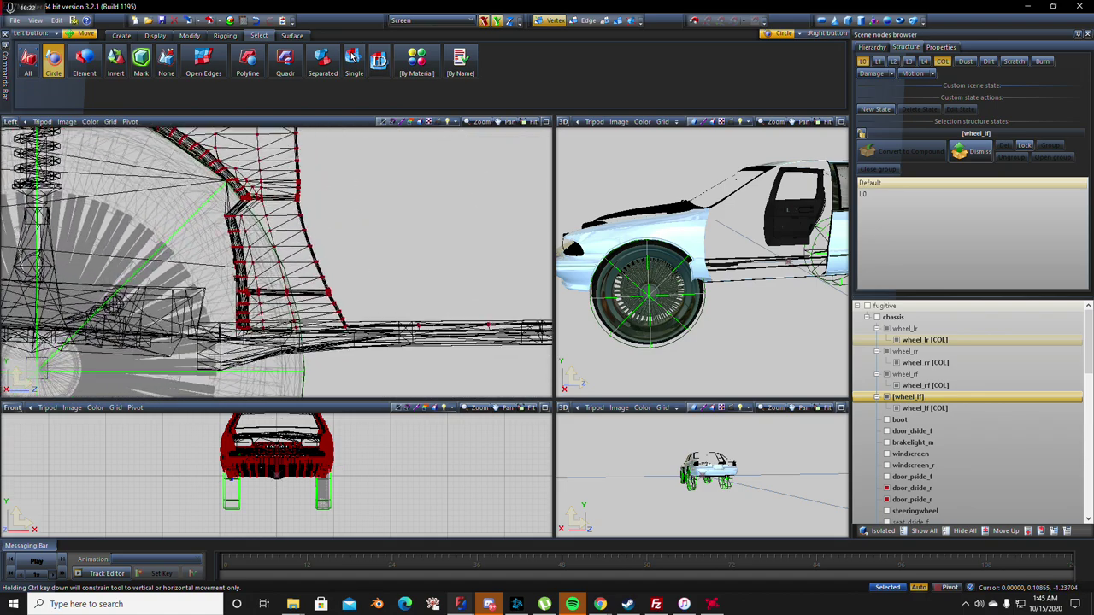
pyautogui.scroll(3, 209, 231)
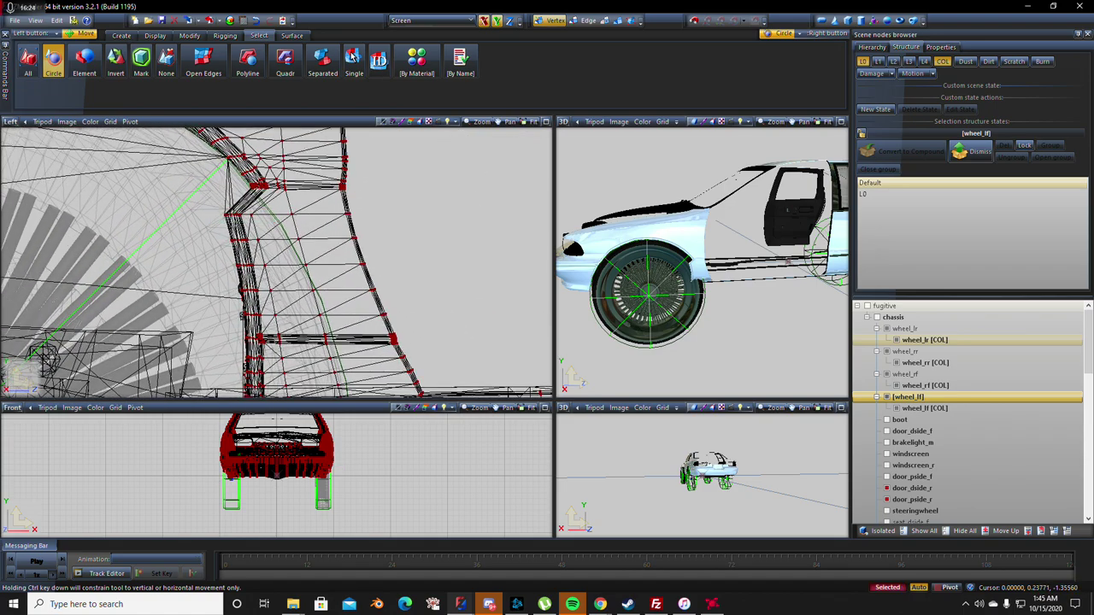
pyautogui.moveTo(247, 214); pyautogui.dragTo(316, 227)
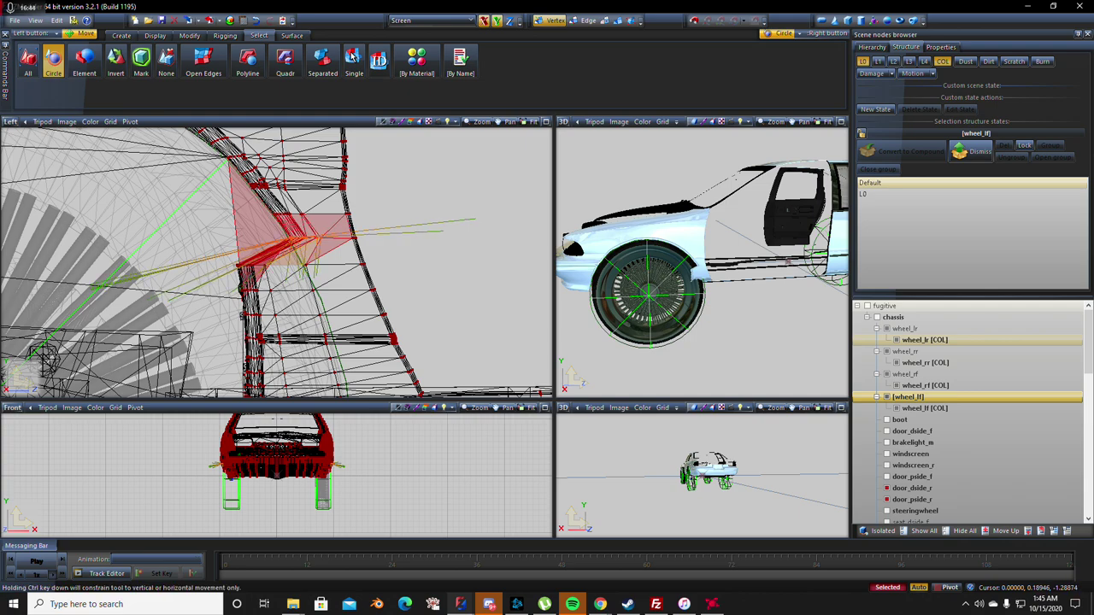
# - Select the following vertex row on the arch strip and shift it outward in line with the wheel circle
pyautogui.press('Escape')
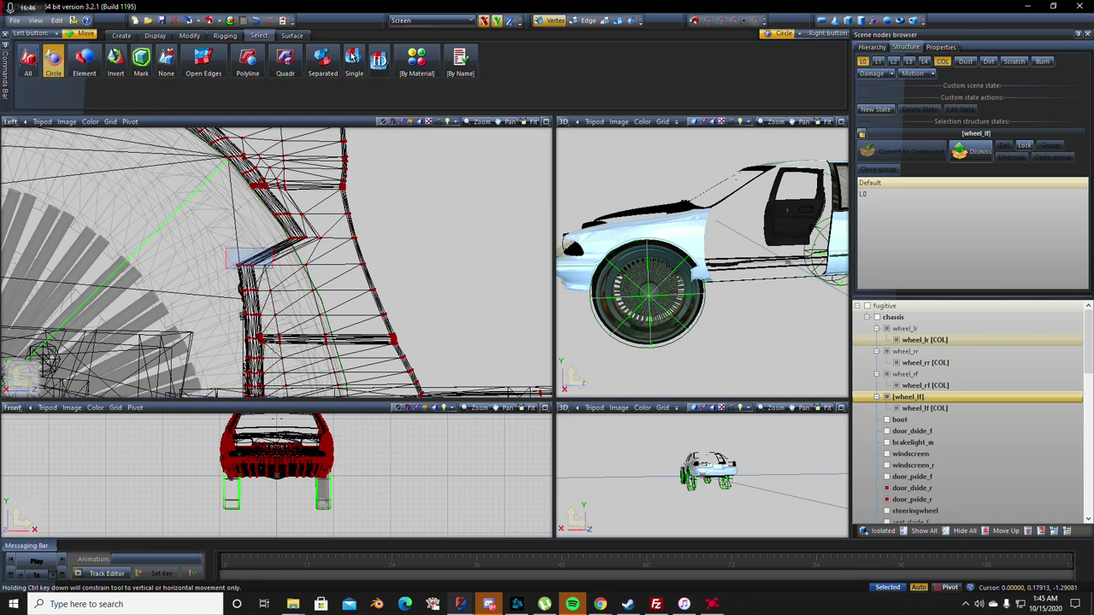
pyautogui.click(239, 265)
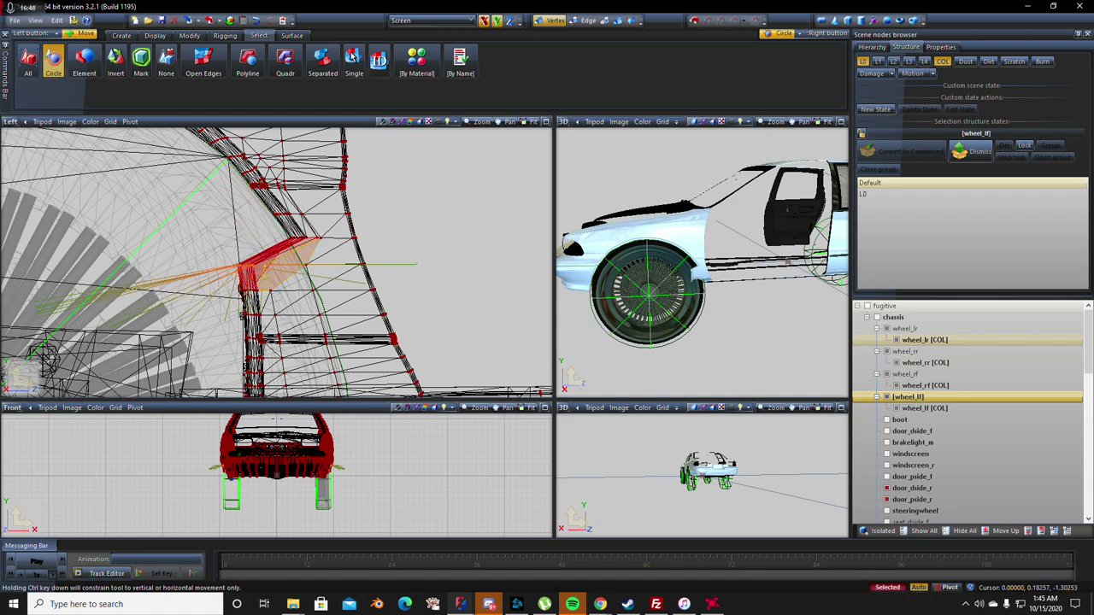
pyautogui.moveTo(239, 266); pyautogui.dragTo(288, 266)
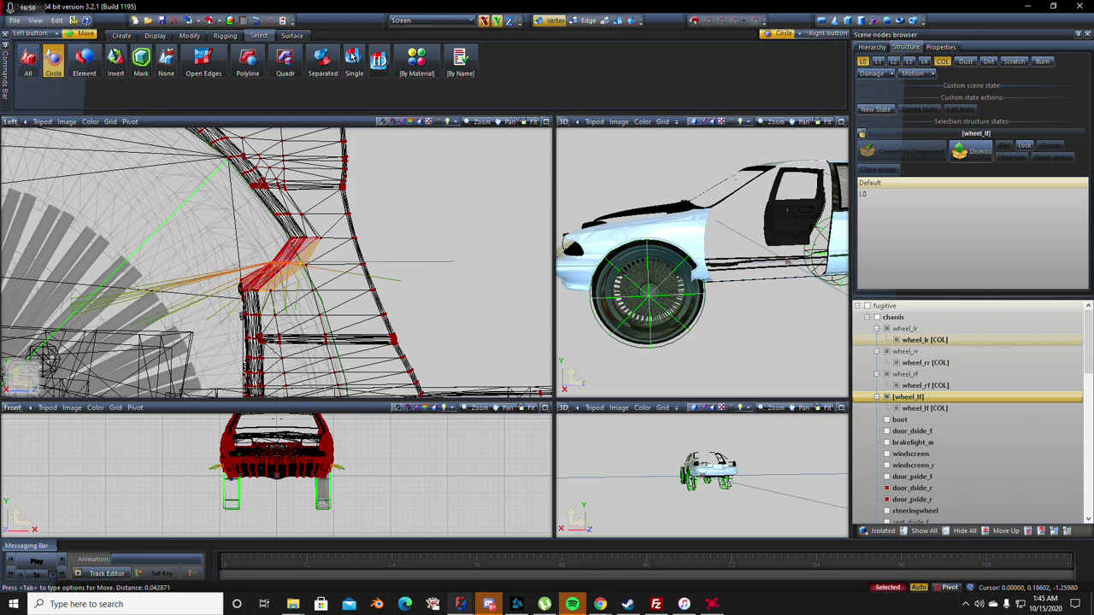
pyautogui.moveTo(300, 261); pyautogui.dragTo(324, 270)
# - Move the next two vertex rows above the fender's horizontal cross strip outward to continue the arch curve
pyautogui.scroll(-3, 324, 270)
pyautogui.scroll(3, 257, 325)
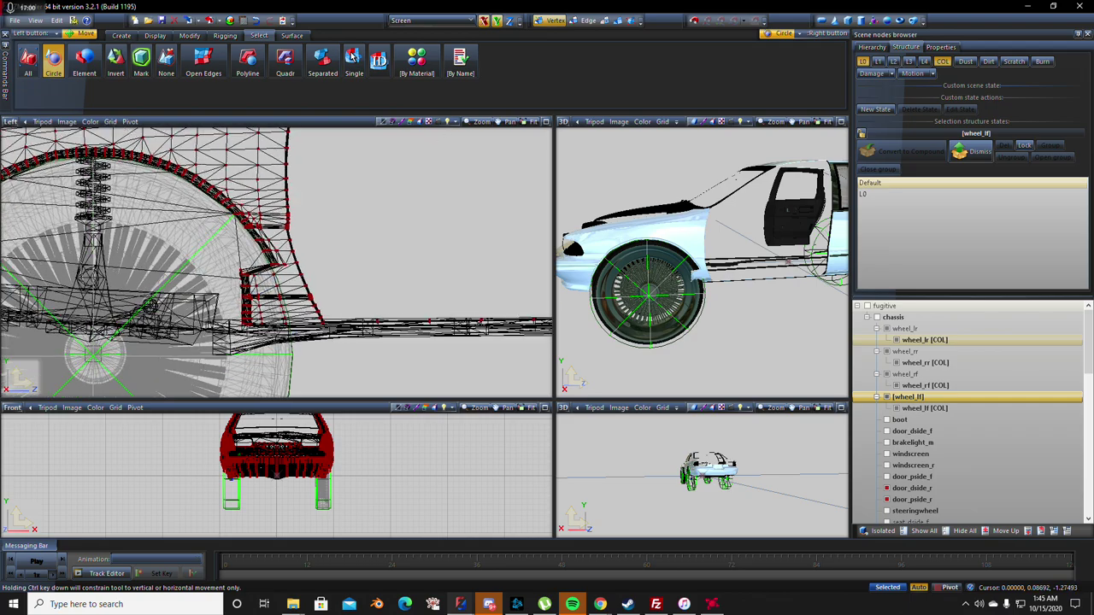
pyautogui.moveTo(225, 234); pyautogui.dragTo(301, 348)
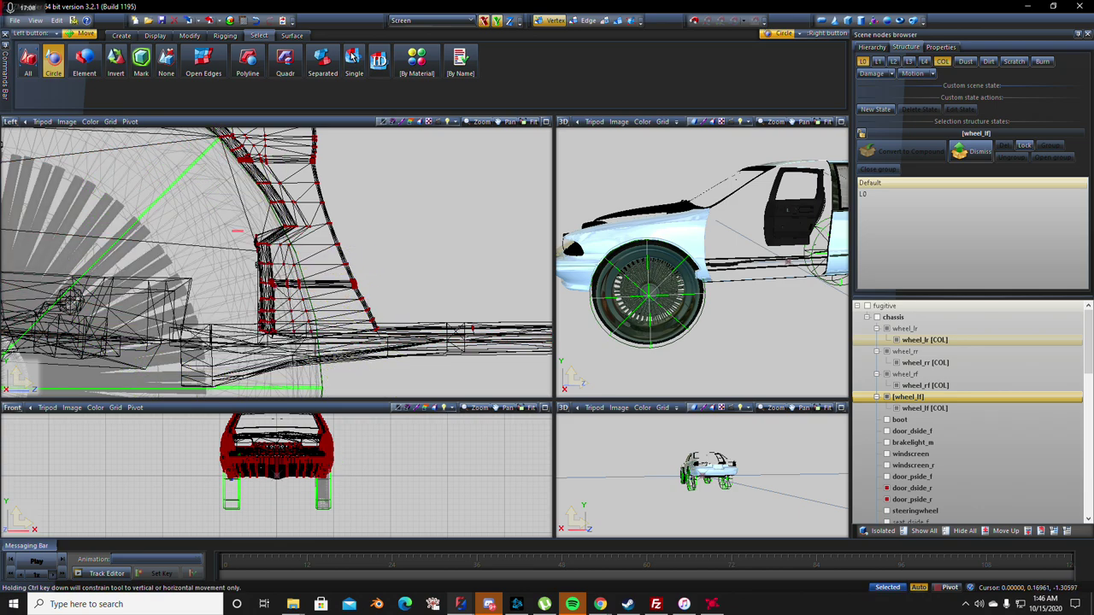
pyautogui.moveTo(232, 229); pyautogui.dragTo(304, 238)
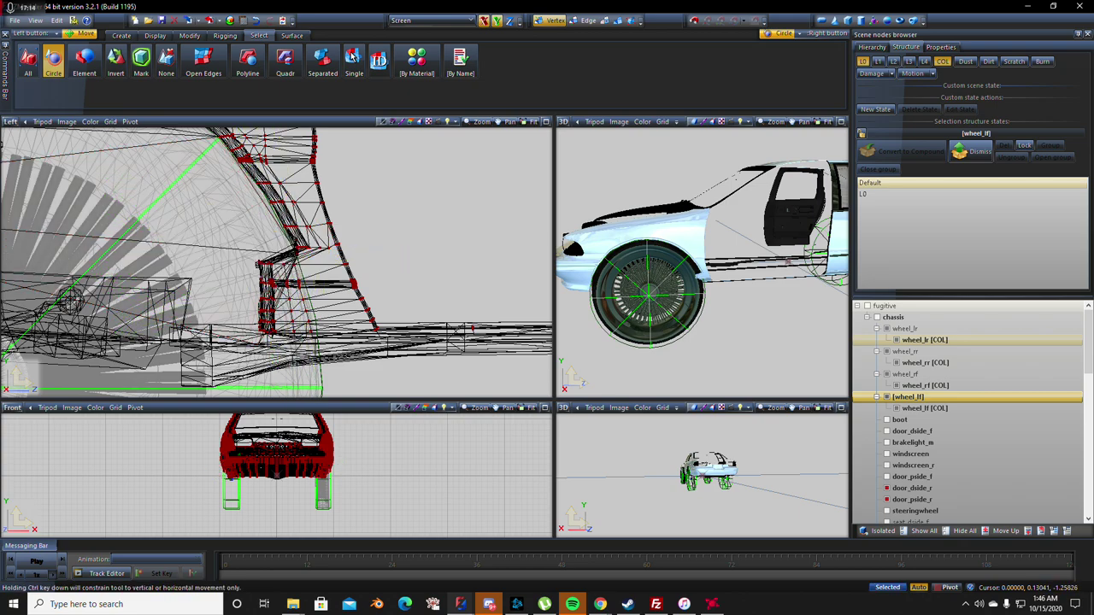
pyautogui.scroll(2, 268, 266)
pyautogui.moveTo(256, 259); pyautogui.dragTo(312, 262, button='right')
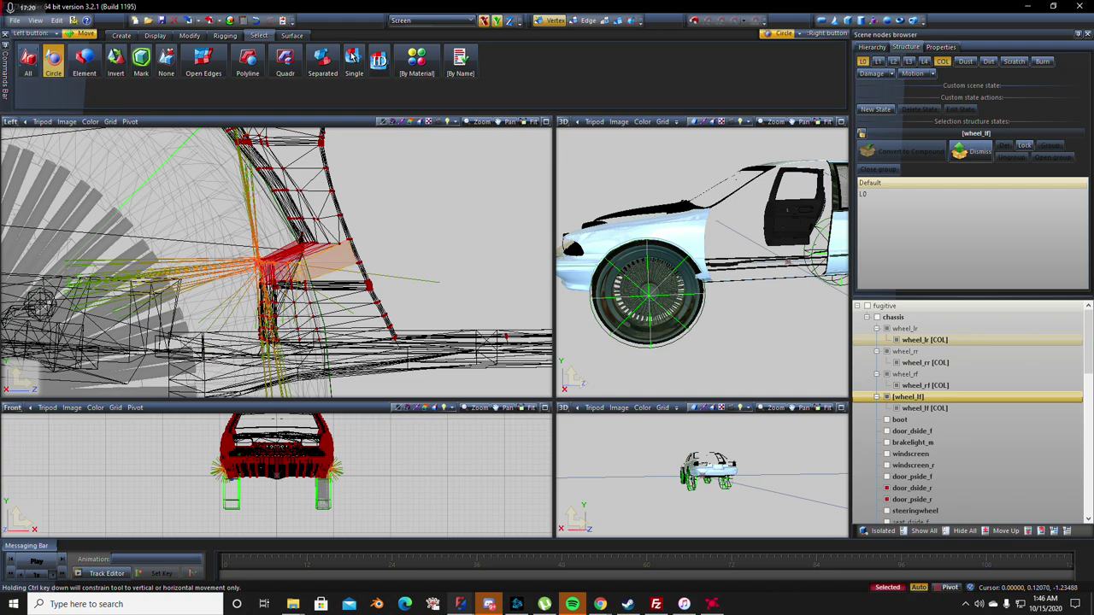
pyautogui.moveTo(259, 259); pyautogui.dragTo(297, 253)
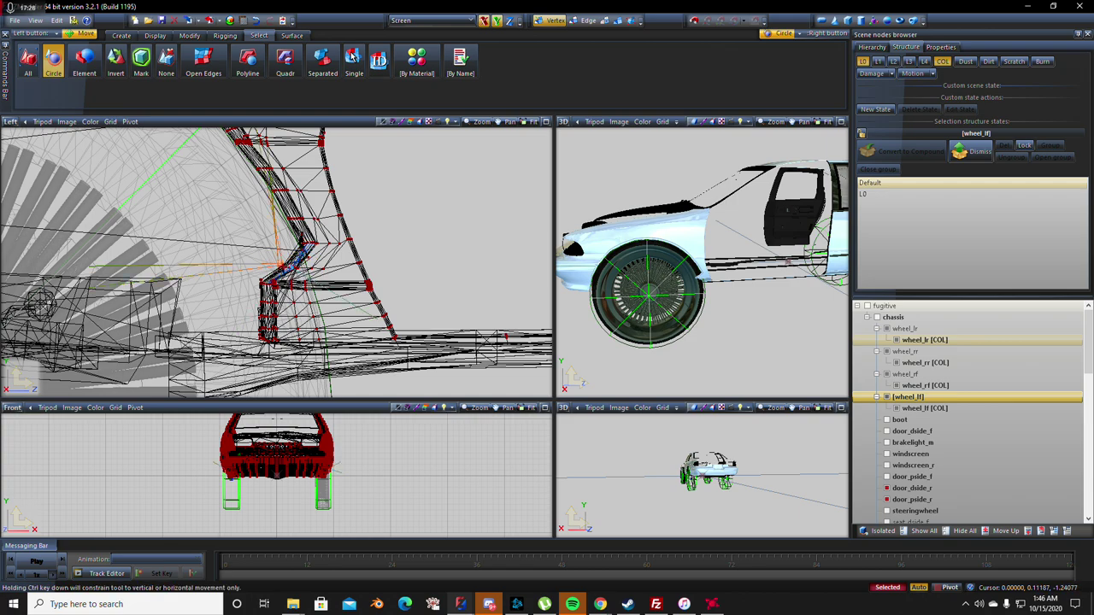
pyautogui.click(287, 259)
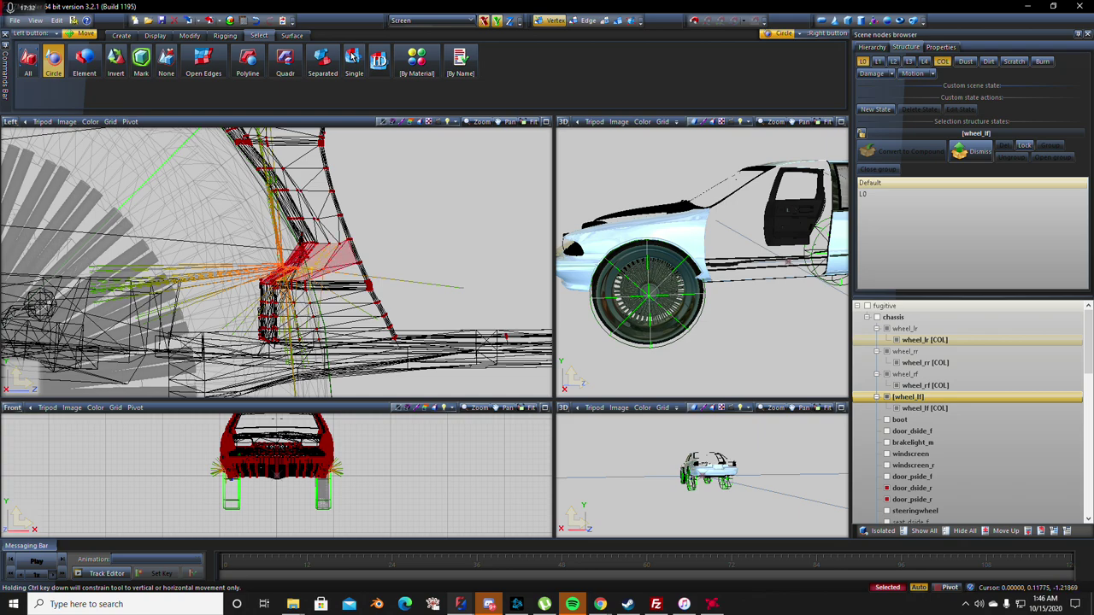
pyautogui.moveTo(279, 270); pyautogui.dragTo(256, 251)
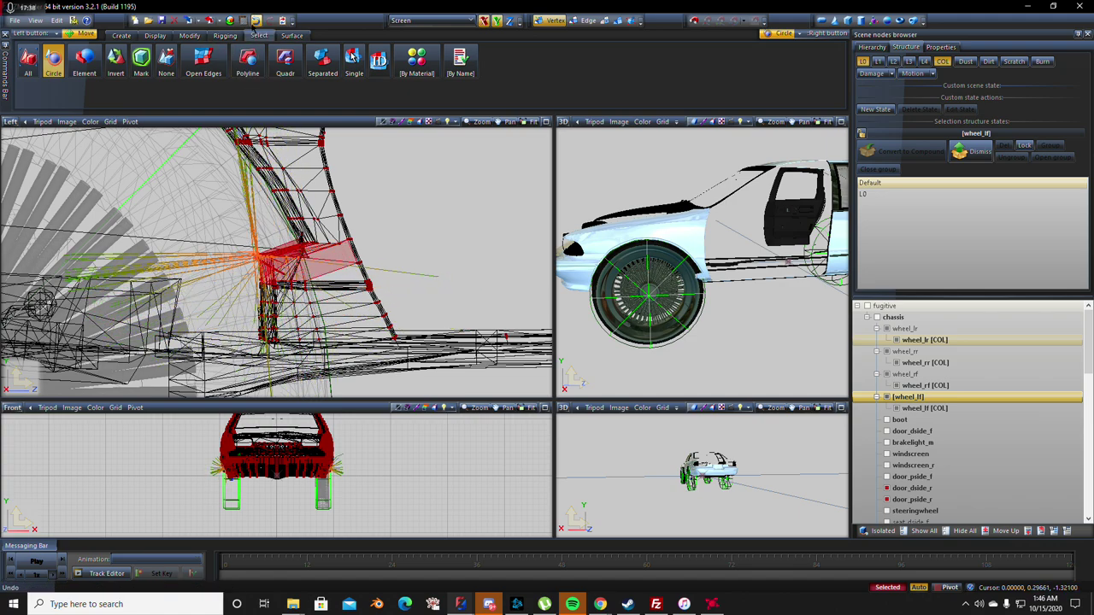
pyautogui.click(257, 19)
pyautogui.click(257, 20)
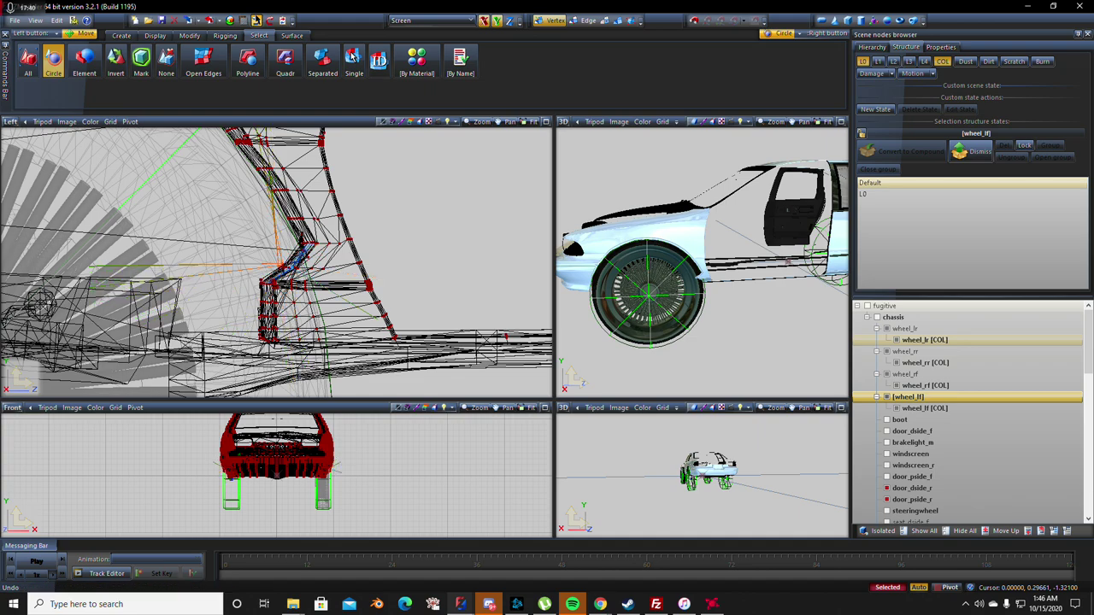
# - Reposition the vertex rows around and just below the fender's cross strip outward to carry the arch curve downward
pyautogui.scroll(2, 257, 248)
pyautogui.scroll(2, 290, 256)
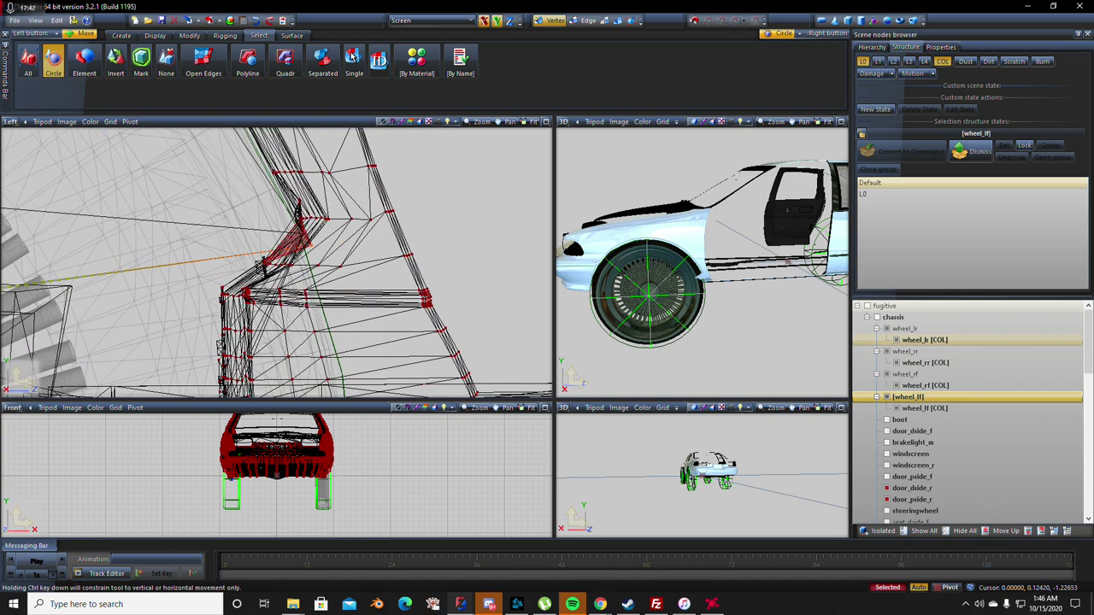
pyautogui.moveTo(290, 256); pyautogui.dragTo(291, 243)
pyautogui.moveTo(354, 289); pyautogui.dragTo(298, 200)
pyautogui.moveTo(298, 200); pyautogui.dragTo(231, 209, button='middle')
pyautogui.moveTo(221, 332); pyautogui.dragTo(200, 301, button='middle')
pyautogui.moveTo(280, 358); pyautogui.dragTo(160, 257)
pyautogui.moveTo(231, 274); pyautogui.dragTo(262, 273)
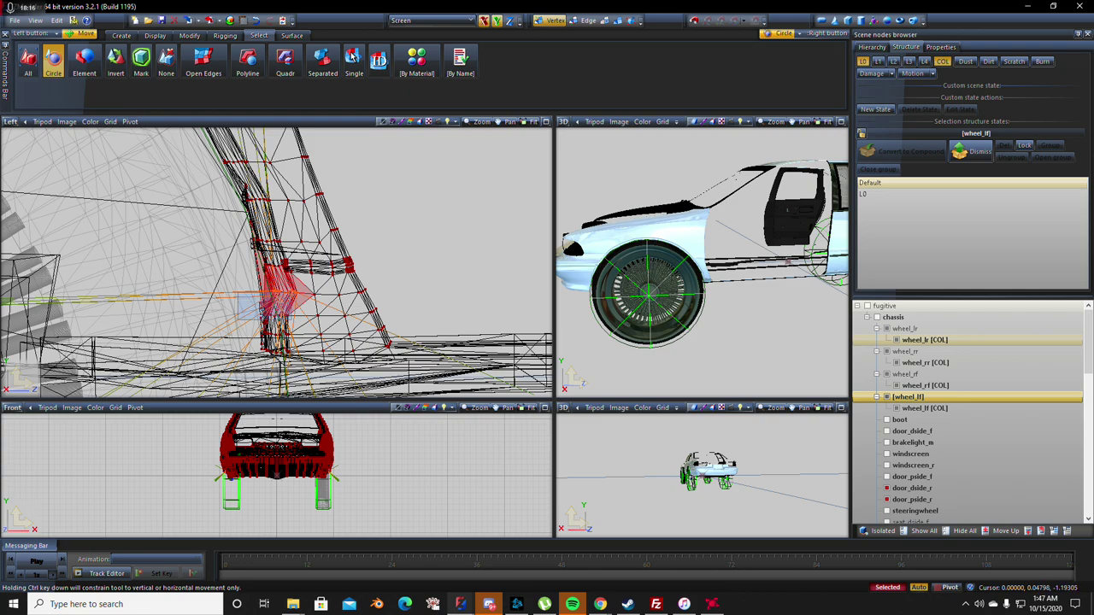
# - Shift the last vertex rows at the lower rear end of the front arch outward to finish its curve
pyautogui.moveTo(273, 295)
pyautogui.mouseDown()
pyautogui.moveTo(278, 318)
pyautogui.moveTo(275, 305)
pyautogui.mouseUp()
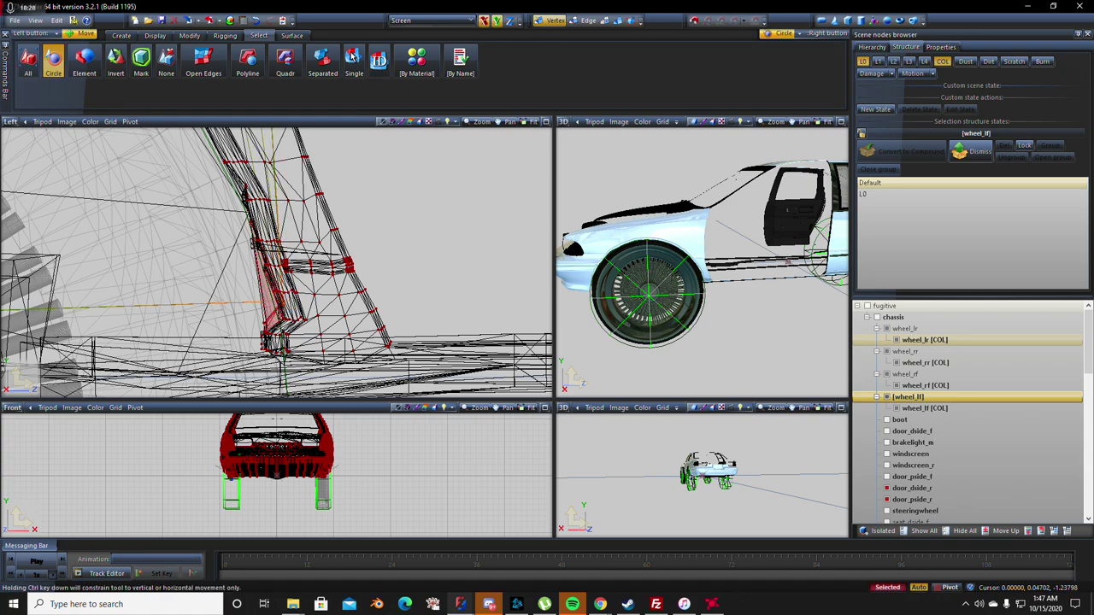
pyautogui.moveTo(237, 321); pyautogui.dragTo(299, 330)
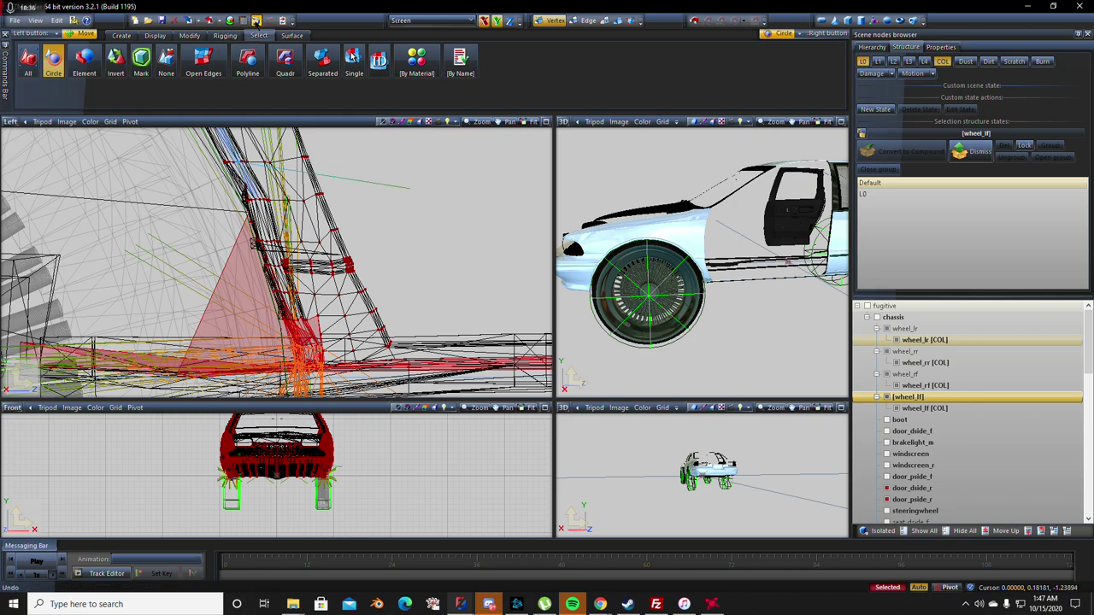
pyautogui.hotkey('ctrl', 'z')
pyautogui.moveTo(291, 334); pyautogui.dragTo(69, 222, button='middle')
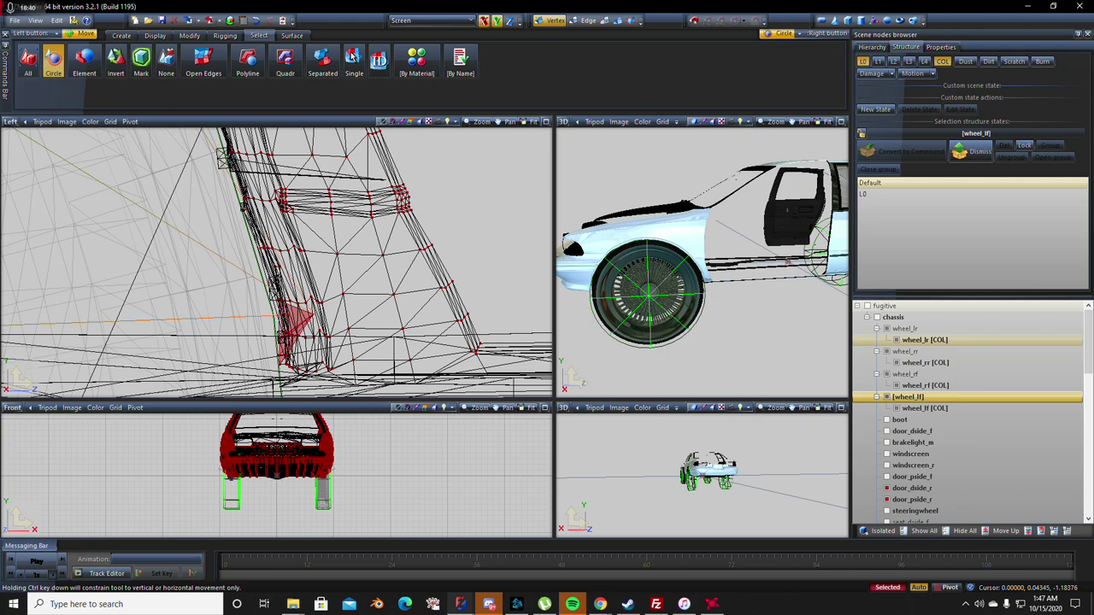
pyautogui.moveTo(295, 324); pyautogui.dragTo(278, 318)
# - Check the reshaped front arch on the whole car, bring the rear wheel arch into view and save the model
pyautogui.moveTo(701, 257)
pyautogui.mouseDown(button='middle')
pyautogui.moveTo(633, 248)
pyautogui.moveTo(692, 248)
pyautogui.mouseUp(button='middle')
pyautogui.scroll(-5, 68, 224)
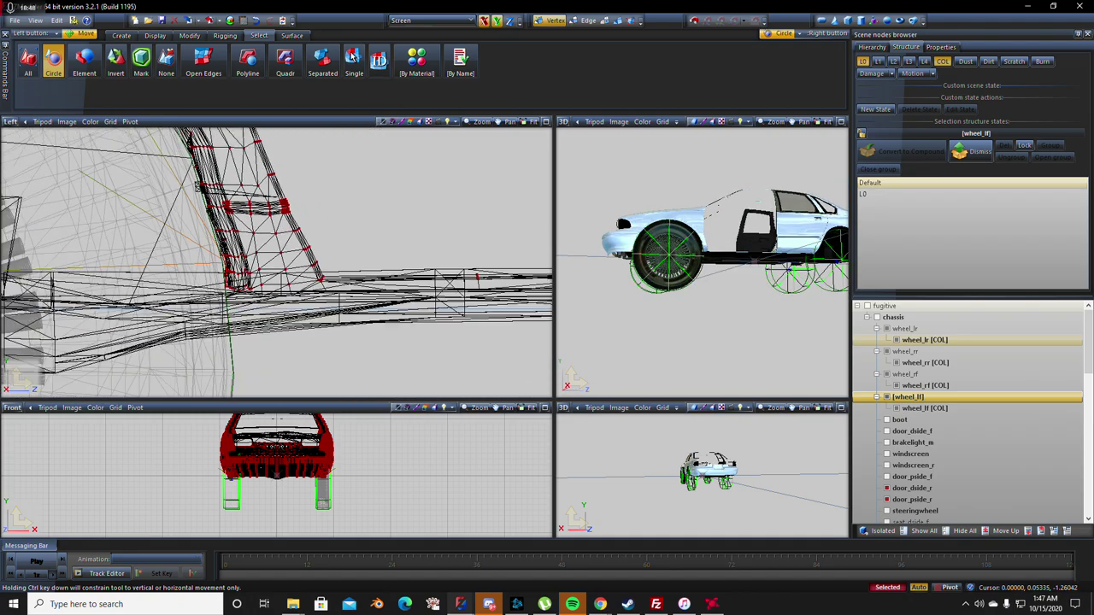
pyautogui.scroll(-10, 69, 224)
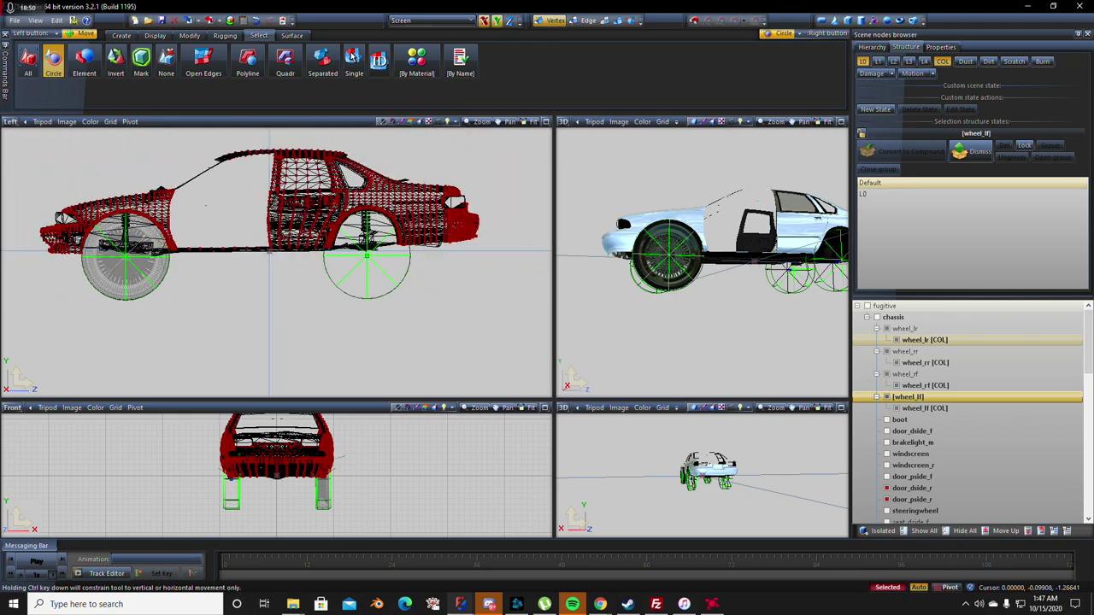
pyautogui.scroll(10, 312, 239)
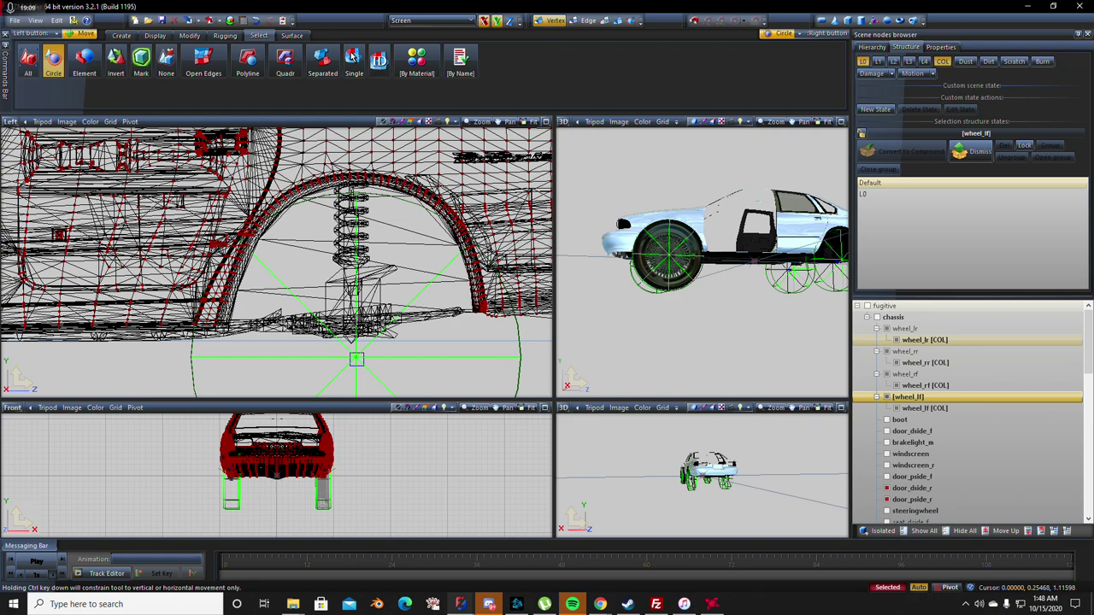
pyautogui.hotkey('ctrl', 's')
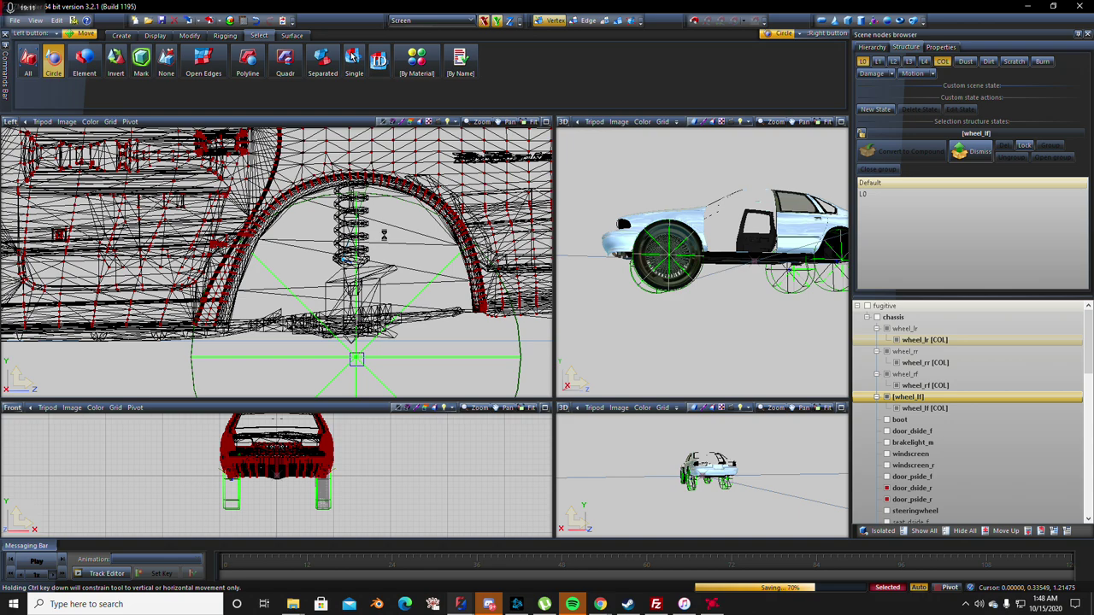